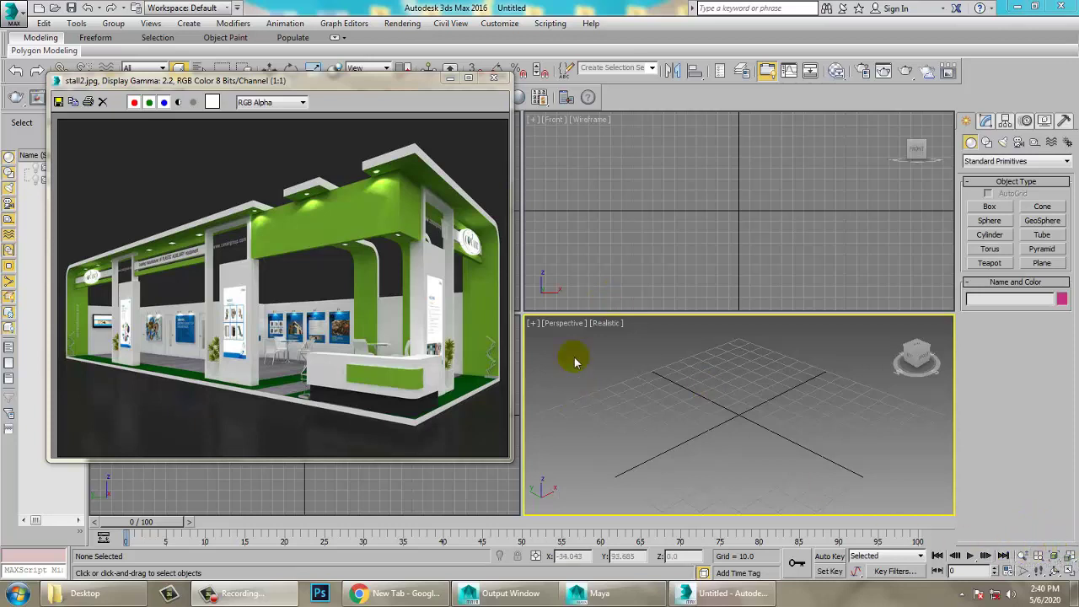
- Place the stall2.jpg reference image beside the working area, then maximize the perspective view and zoom it out
{"action": "left_click_drag", "start_coordinate": [300, 86], "coordinate": [321, 69]}
{"action": "scroll", "coordinate": [244, 277], "scroll_direction": "up", "scroll_amount": 4}
{"action": "scroll", "coordinate": [265, 278], "scroll_direction": "down", "scroll_amount": 4}
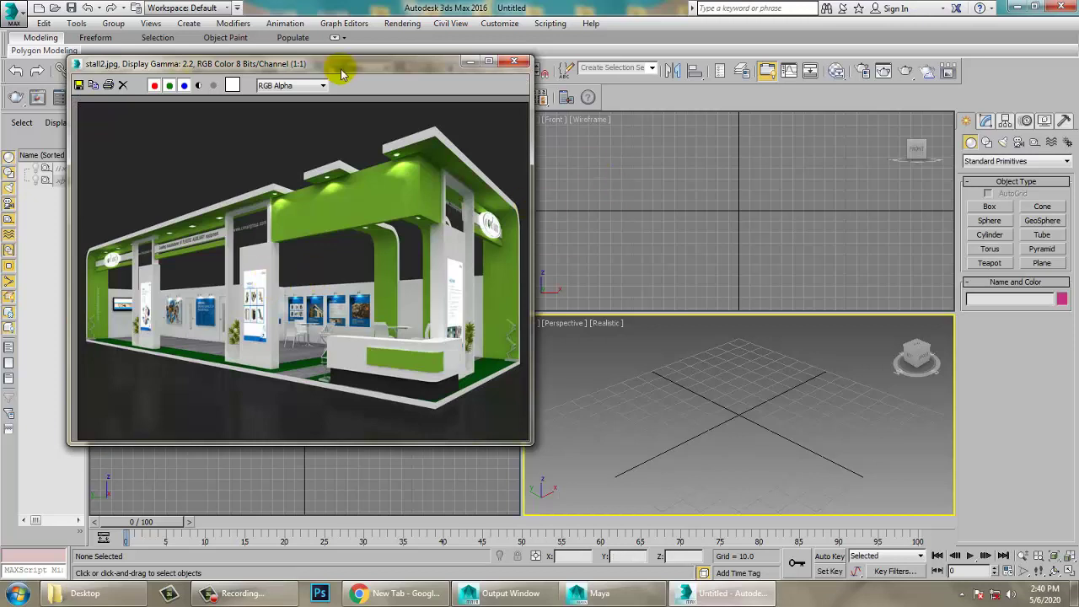
{"action": "left_click_drag", "start_coordinate": [359, 64], "coordinate": [301, 54]}
{"action": "left_click", "coordinate": [761, 404]}
{"action": "key", "text": "alt+w"}
{"action": "middle_click_drag", "start_coordinate": [730, 393], "coordinate": [667, 363], "text": "alt"}
{"action": "scroll", "coordinate": [633, 388], "scroll_direction": "down", "scroll_amount": 5}
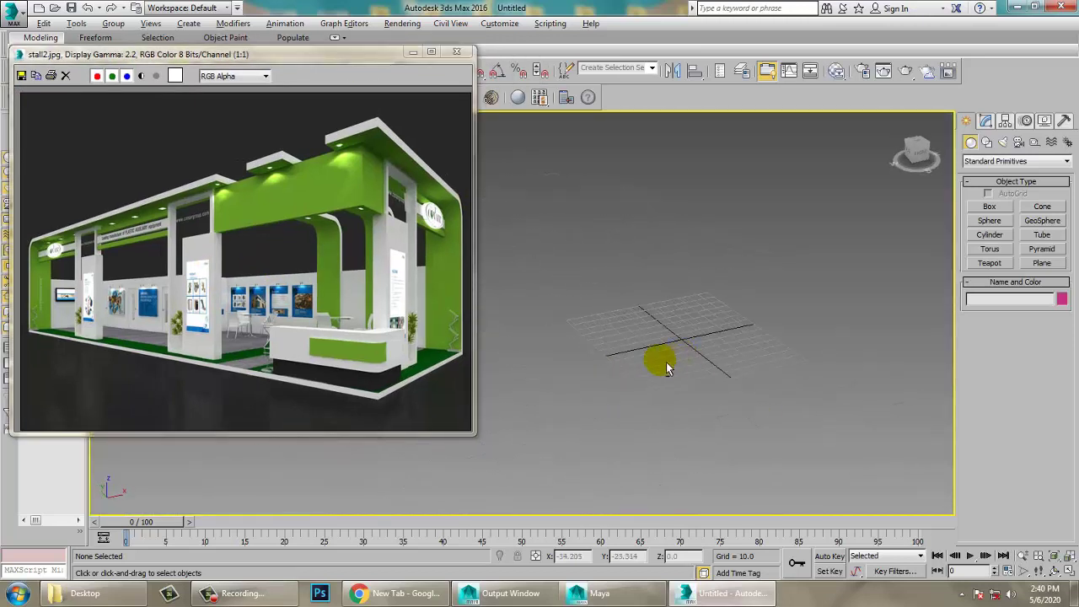
- Create a large rectangular floor plane in the perspective view, extending well beyond the home grid
{"action": "left_click", "coordinate": [1043, 264]}
{"action": "left_click_drag", "start_coordinate": [825, 221], "coordinate": [397, 540]}
{"action": "key", "text": "w"}
{"action": "middle_click_drag", "start_coordinate": [728, 344], "coordinate": [820, 338]}
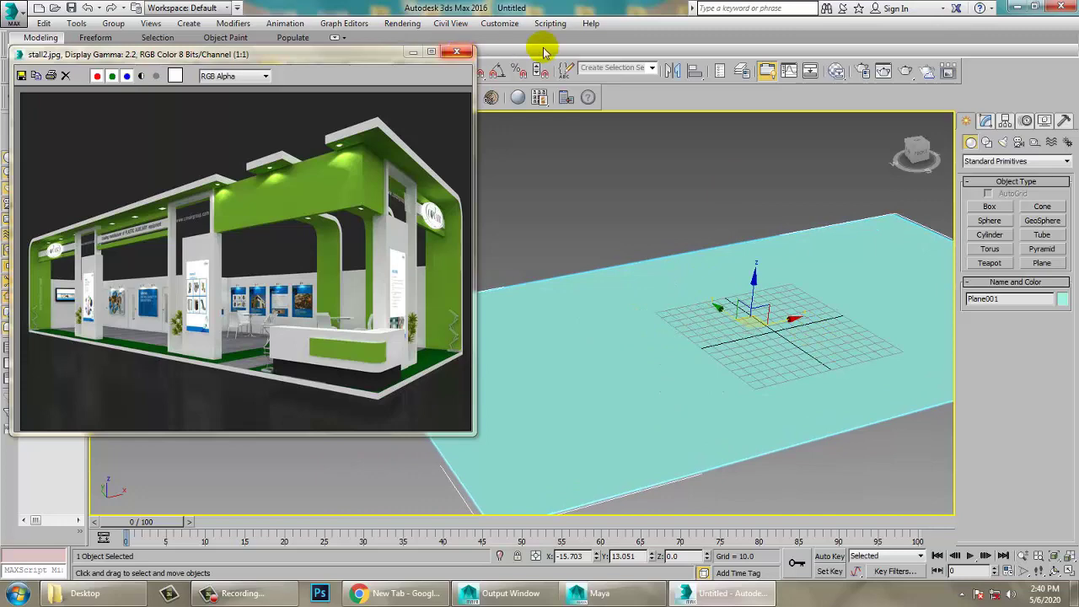
- Set the display units to US Standard, Feet w/Fractional Inches at 1/32, with feet as the default unit
{"action": "left_click", "coordinate": [501, 24]}
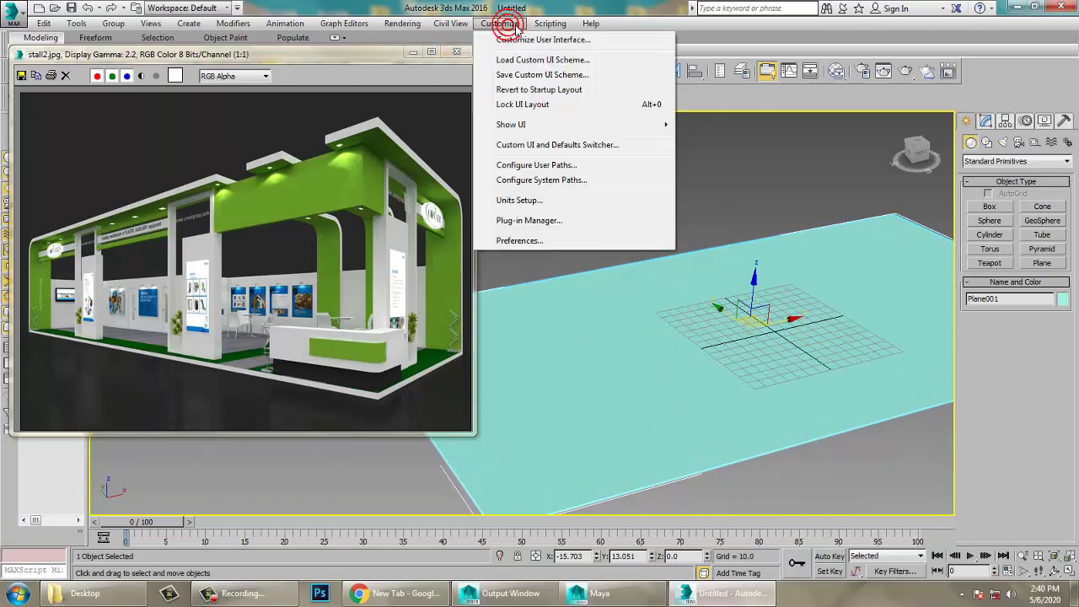
{"action": "left_click", "coordinate": [570, 204]}
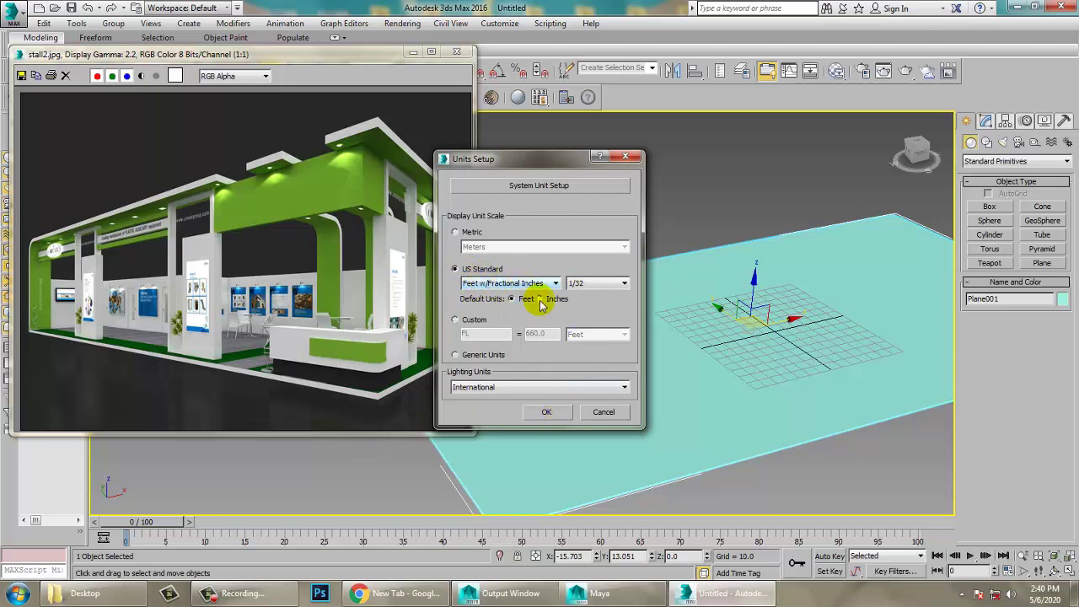
{"action": "left_click", "coordinate": [556, 413]}
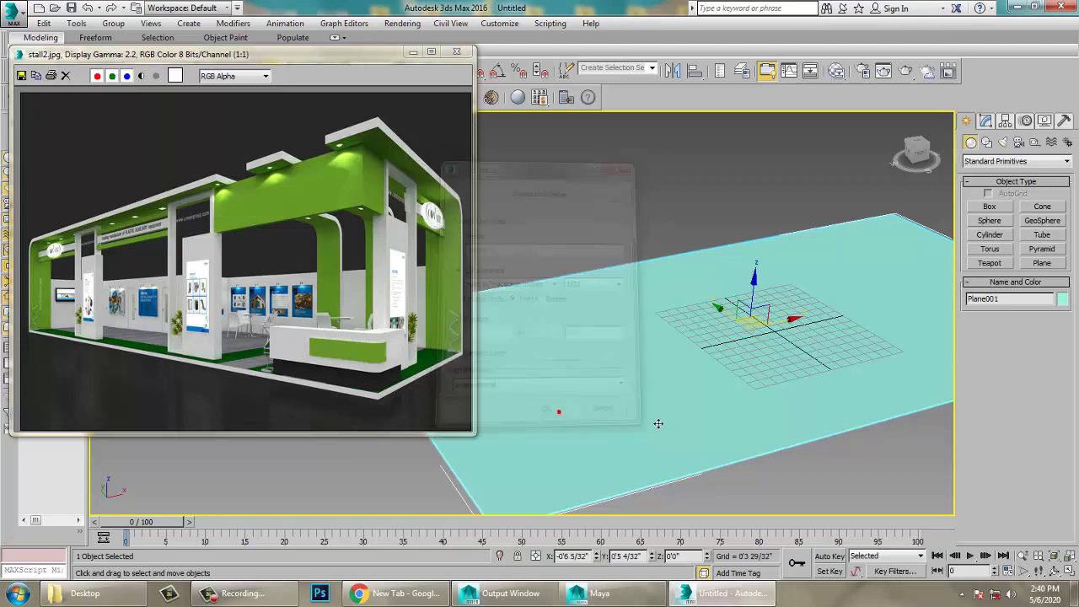
- Show the floor plane in a maximized top view with the whole reference image visible beside it
{"action": "left_click", "coordinate": [991, 207]}
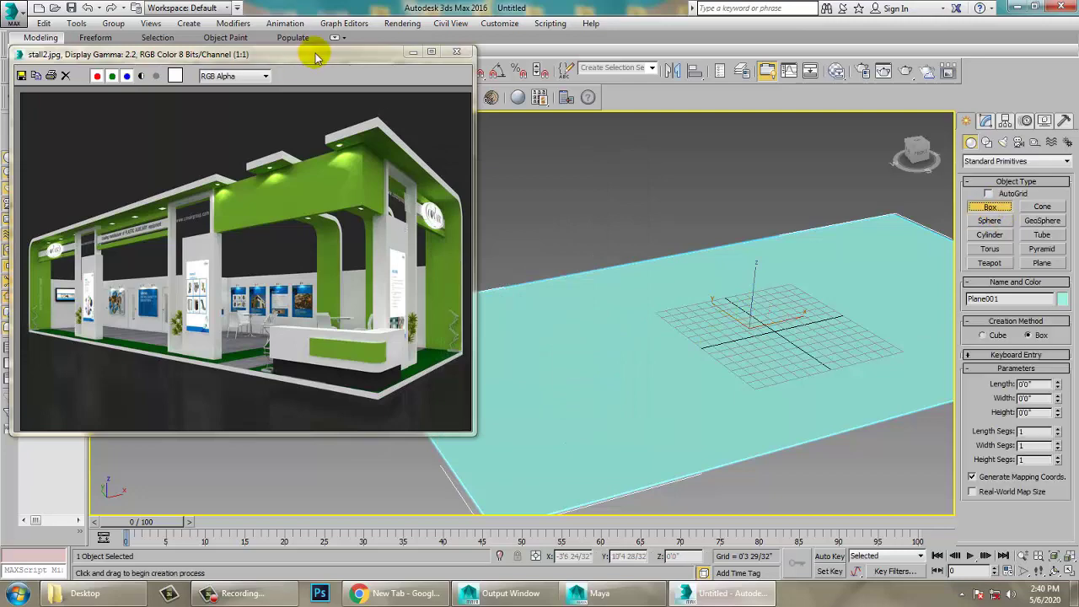
{"action": "left_click_drag", "start_coordinate": [317, 58], "coordinate": [169, 67]}
{"action": "key", "text": "alt+w"}
{"action": "right_click", "coordinate": [403, 246]}
{"action": "key", "text": "alt+w"}
{"action": "middle_click_drag", "start_coordinate": [403, 246], "coordinate": [629, 221]}
{"action": "scroll", "coordinate": [630, 234], "scroll_direction": "down", "scroll_amount": 8}
{"action": "middle_click_drag", "start_coordinate": [525, 209], "coordinate": [587, 262]}
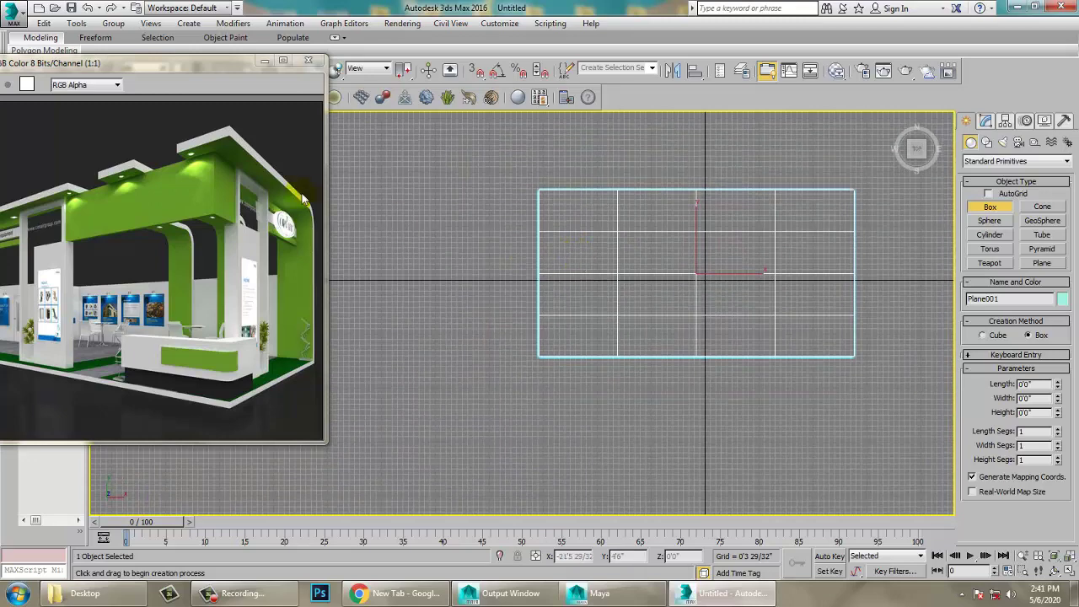
{"action": "key", "text": "w"}
{"action": "left_click_drag", "start_coordinate": [147, 63], "coordinate": [339, 68]}
{"action": "middle_click_drag", "start_coordinate": [671, 279], "coordinate": [656, 281]}
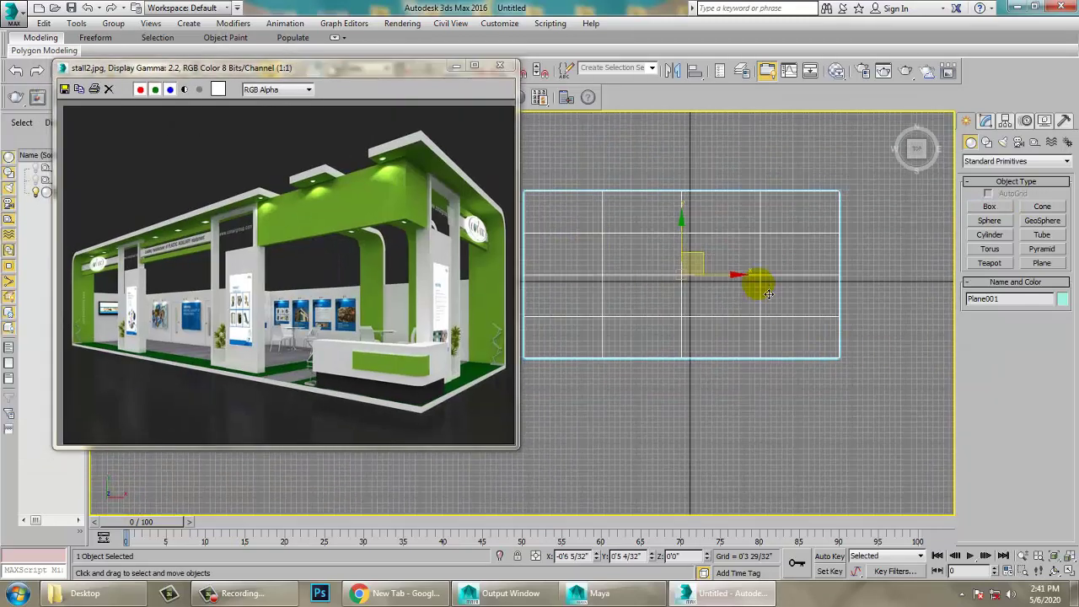
- Scale the floor plane up along X and slightly along Y in the top view
{"action": "key", "text": "r"}
{"action": "left_click_drag", "start_coordinate": [747, 276], "coordinate": [770, 274]}
{"action": "left_click_drag", "start_coordinate": [684, 210], "coordinate": [684, 205]}
{"action": "key", "text": "w"}
{"action": "middle_click_drag", "start_coordinate": [684, 207], "coordinate": [796, 195]}
- Draw a thin wall box along the floor's short edge, about 9'11" long, 2 1/2" thick and 1'11" high
{"action": "left_click", "coordinate": [985, 211]}
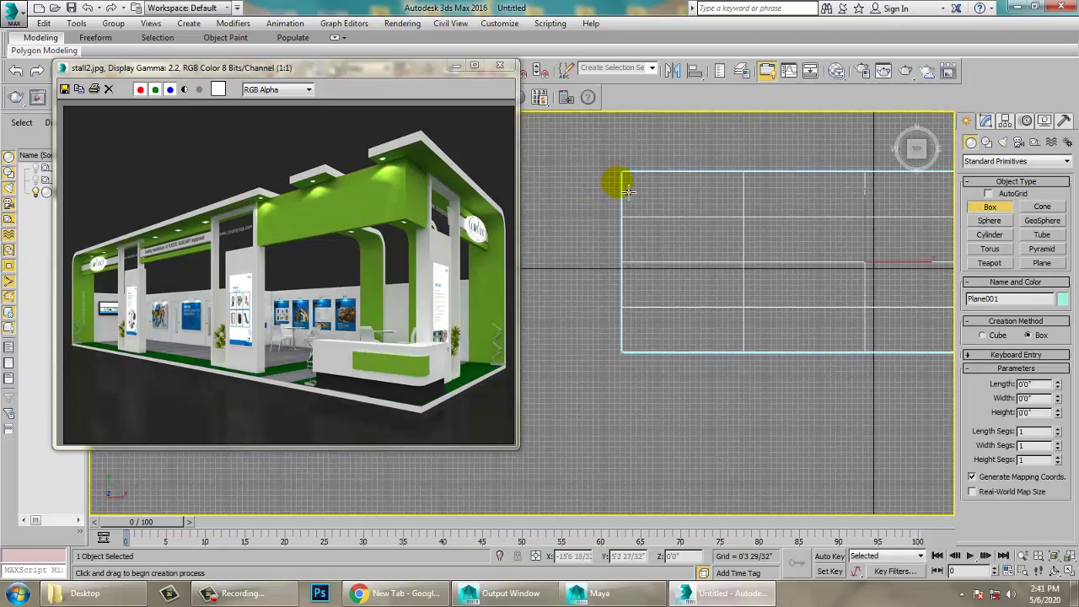
{"action": "left_click", "coordinate": [630, 182]}
{"action": "left_click_drag", "start_coordinate": [635, 302], "coordinate": [633, 340]}
{"action": "left_click", "coordinate": [631, 315]}
{"action": "key", "text": "w"}
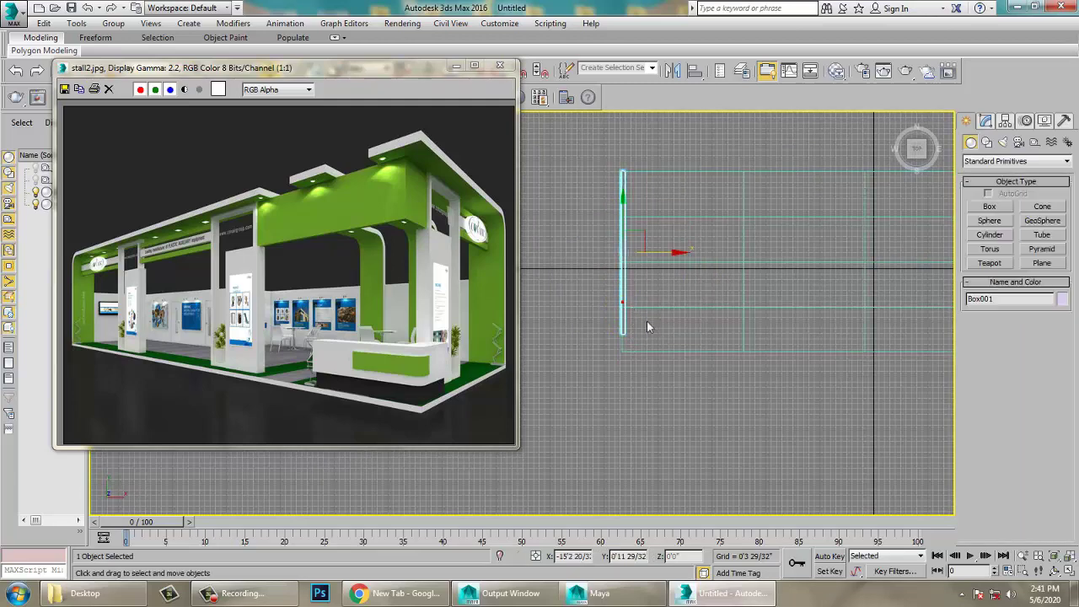
- Set the wall box's height to 7' and inspect it in the maximized perspective view
{"action": "key", "text": "alt+w"}
{"action": "middle_click", "coordinate": [774, 388]}
{"action": "key", "text": "alt+w"}
{"action": "middle_click_drag", "start_coordinate": [815, 369], "coordinate": [784, 338], "text": "alt"}
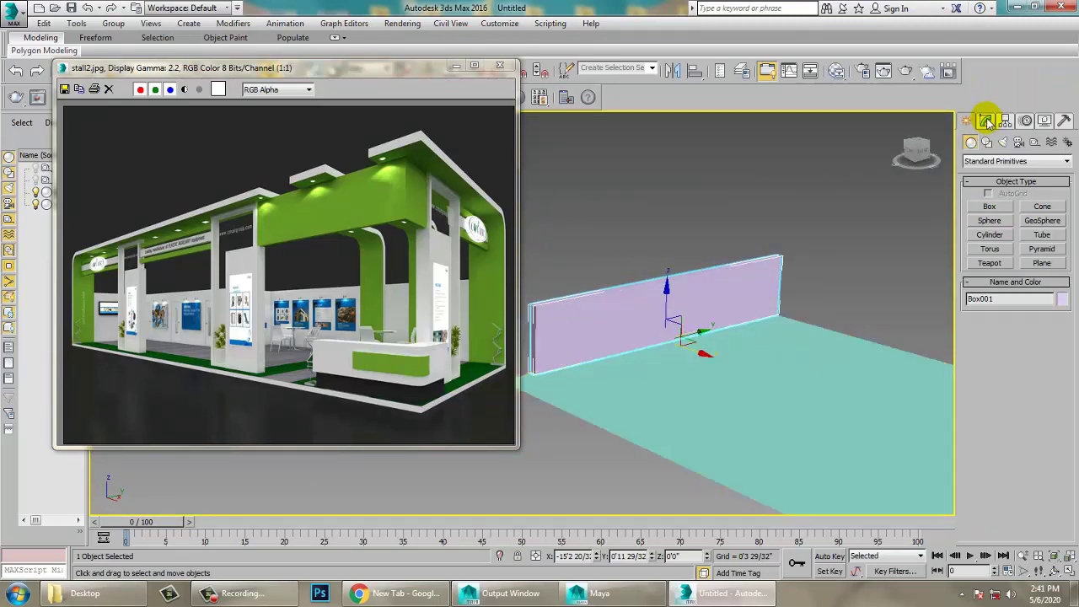
{"action": "left_click", "coordinate": [986, 121]}
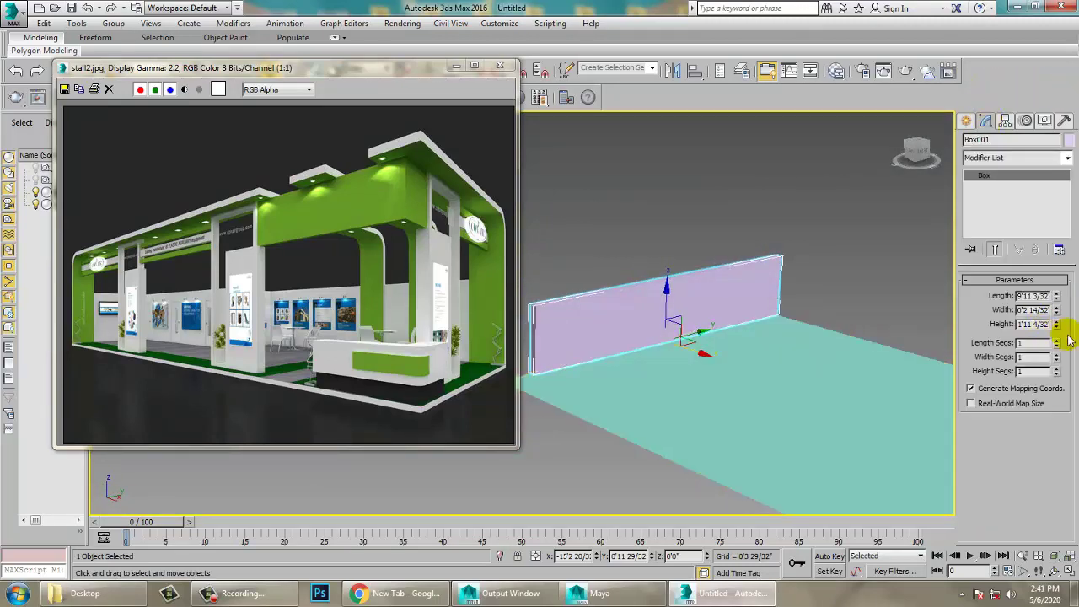
{"action": "type", "text": "7"}
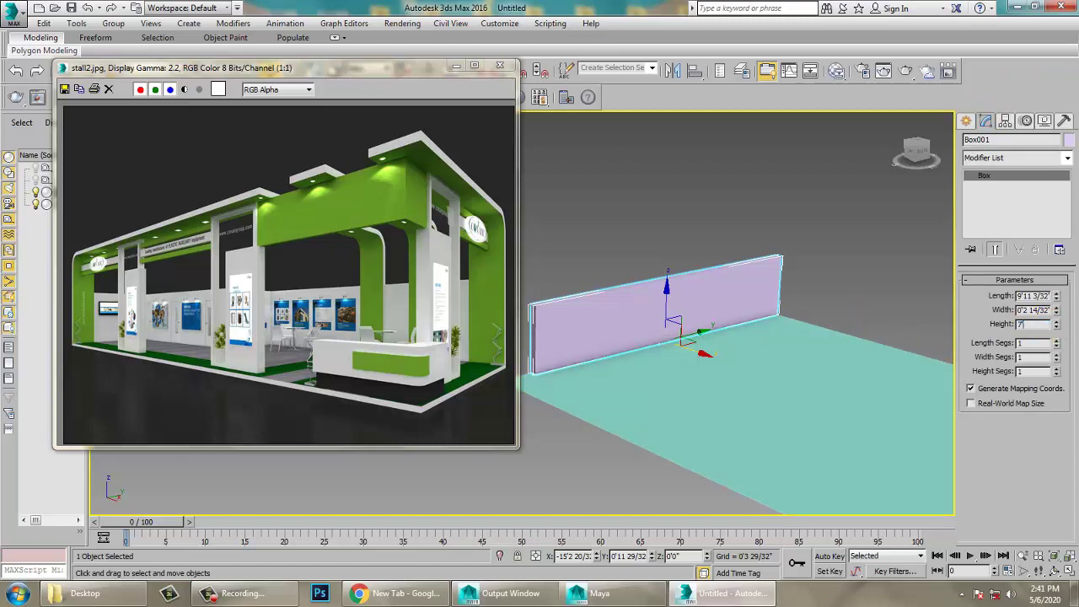
{"action": "type", "text": "'"}
{"action": "key", "text": "Return"}
- Widen the floor plane along its short side with the scale tool
{"action": "scroll", "coordinate": [725, 371], "scroll_direction": "down", "scroll_amount": 10}
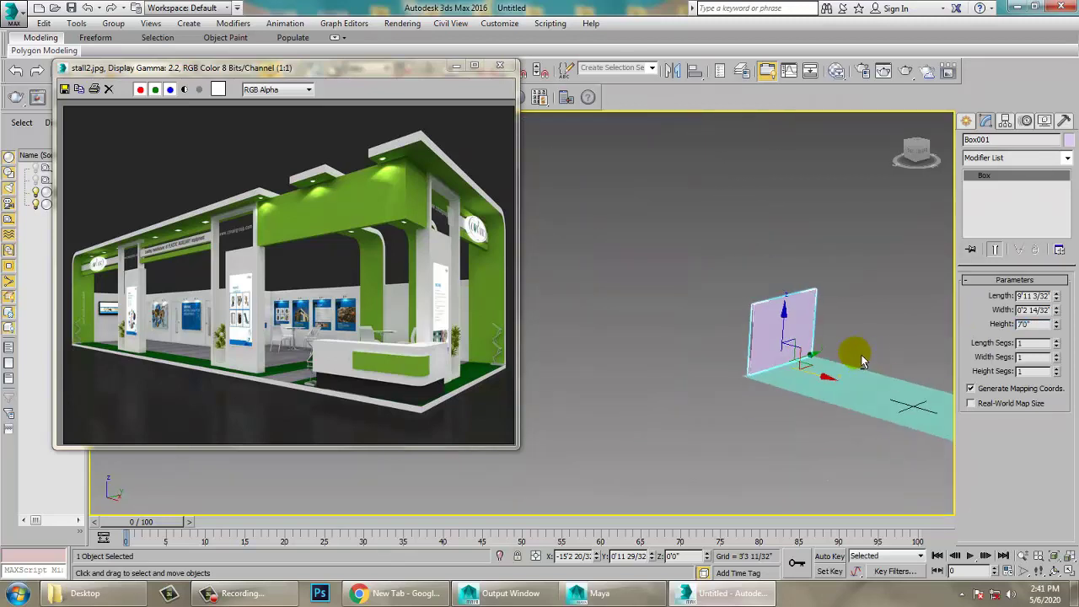
{"action": "middle_click_drag", "start_coordinate": [882, 341], "coordinate": [827, 316]}
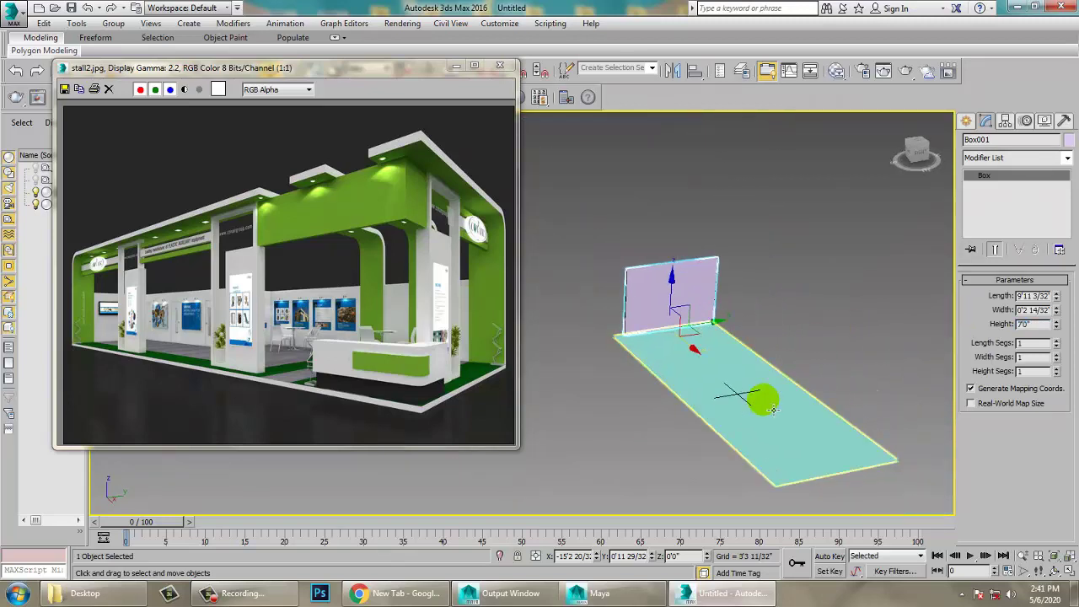
{"action": "left_click", "coordinate": [764, 406]}
{"action": "key", "text": "r"}
{"action": "left_click_drag", "start_coordinate": [692, 411], "coordinate": [664, 403]}
{"action": "scroll", "coordinate": [785, 361], "scroll_direction": "up", "scroll_amount": 4}
- Convert the wall box to an Editable Poly
{"action": "middle_click_drag", "start_coordinate": [759, 355], "coordinate": [997, 355], "text": "alt"}
{"action": "left_click", "coordinate": [774, 237]}
{"action": "middle_click_drag", "start_coordinate": [775, 237], "coordinate": [738, 248], "text": "alt"}
{"action": "right_click", "coordinate": [732, 214]}
{"action": "mouse_move", "coordinate": [763, 351]}
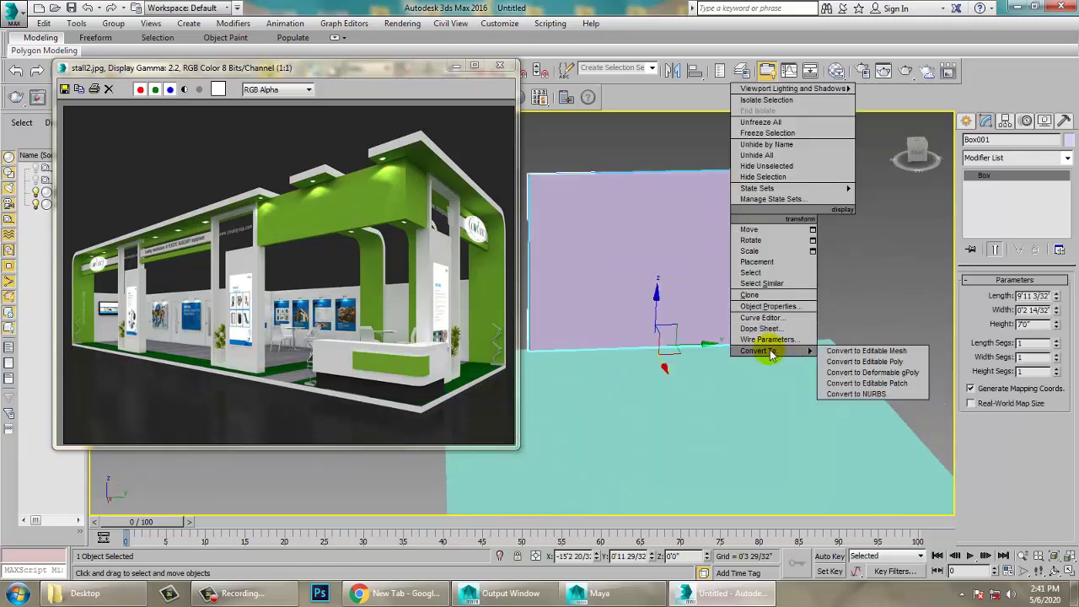
{"action": "left_click", "coordinate": [852, 362]}
- Move the vertices at the wall's far end along Y to lengthen the wall to the floor's edge
{"action": "left_click_drag", "start_coordinate": [716, 135], "coordinate": [925, 515]}
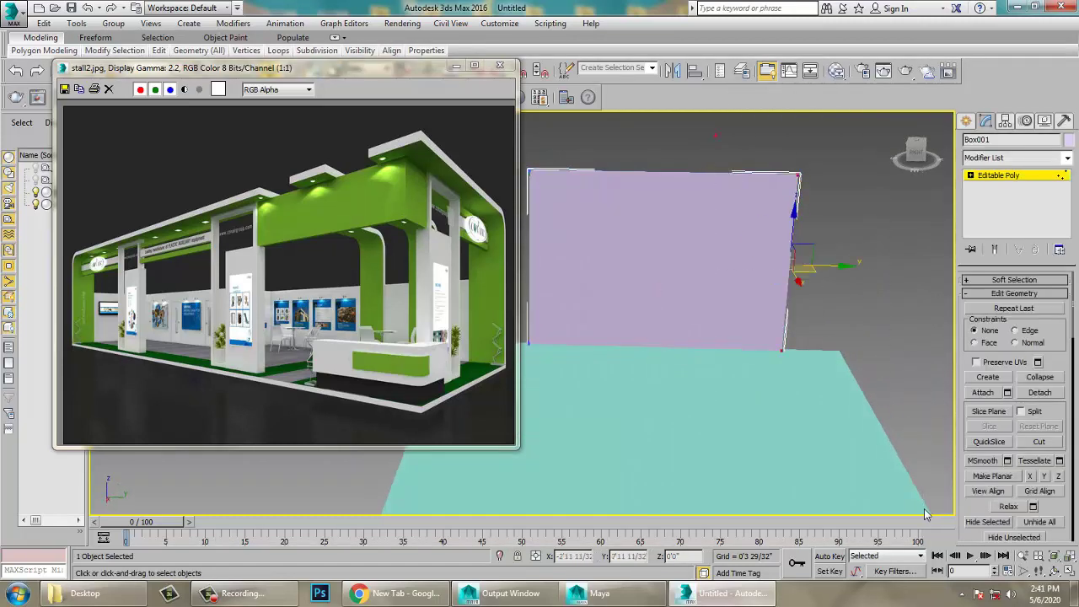
{"action": "left_click_drag", "start_coordinate": [841, 275], "coordinate": [895, 283]}
{"action": "middle_click_drag", "start_coordinate": [863, 280], "coordinate": [870, 304], "text": "alt"}
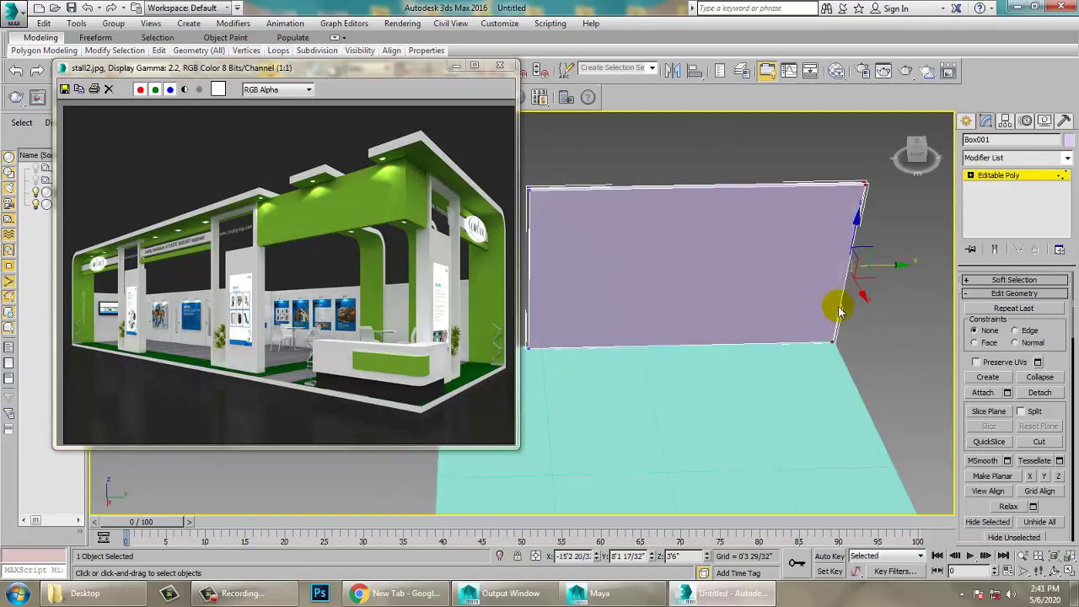
{"action": "left_click", "coordinate": [1016, 176]}
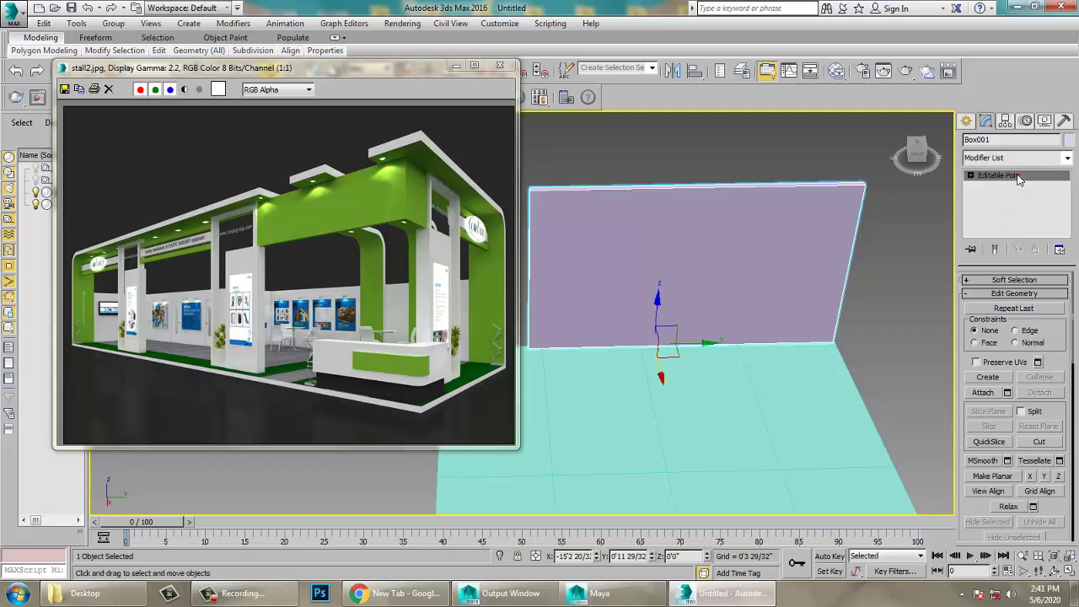
- Shift the reference image clear of the toolbars and expand the Modeling ribbon
{"action": "left_click_drag", "start_coordinate": [284, 68], "coordinate": [212, 123]}
{"action": "left_click", "coordinate": [20, 34]}
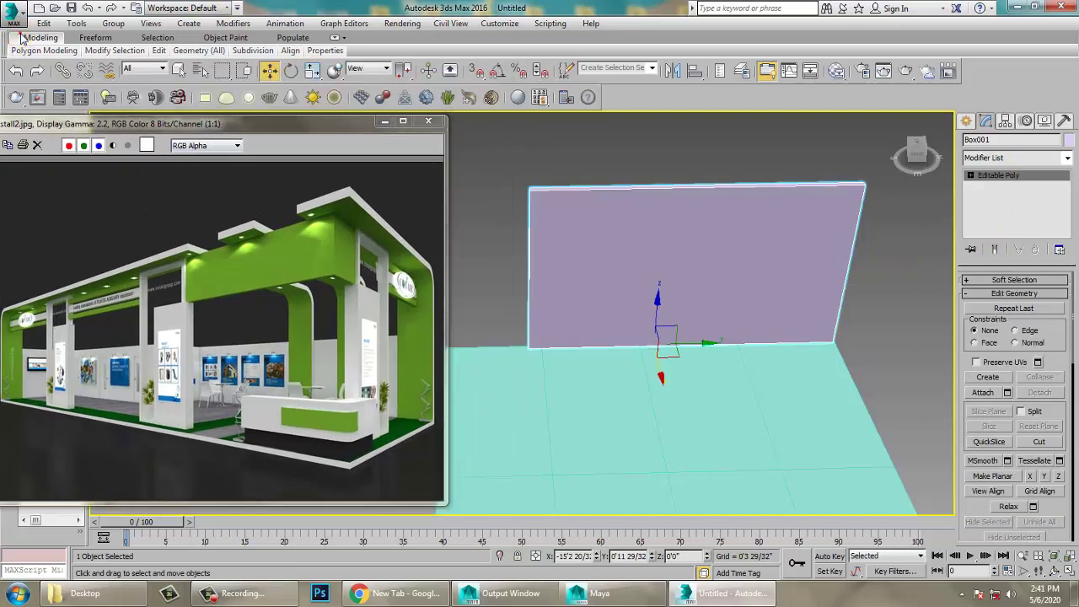
{"action": "double_click", "coordinate": [21, 35]}
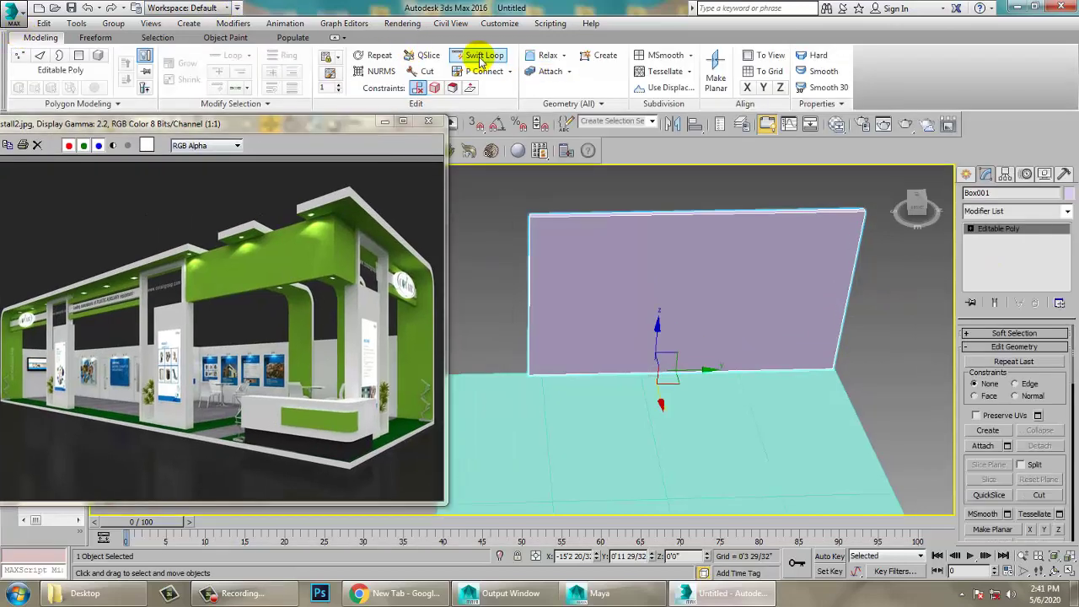
- Try to add a vertical Swift Loop near the wall's far end in the maximized left view
{"action": "key", "text": "alt+w"}
{"action": "middle_click", "coordinate": [747, 258]}
{"action": "middle_click_drag", "start_coordinate": [747, 259], "coordinate": [860, 212]}
{"action": "key", "text": "alt+w"}
{"action": "middle_click_drag", "start_coordinate": [666, 196], "coordinate": [756, 297]}
{"action": "key", "text": "alt+w"}
{"action": "middle_click", "coordinate": [473, 458]}
{"action": "key", "text": "alt+w"}
{"action": "middle_click_drag", "start_coordinate": [662, 325], "coordinate": [673, 334]}
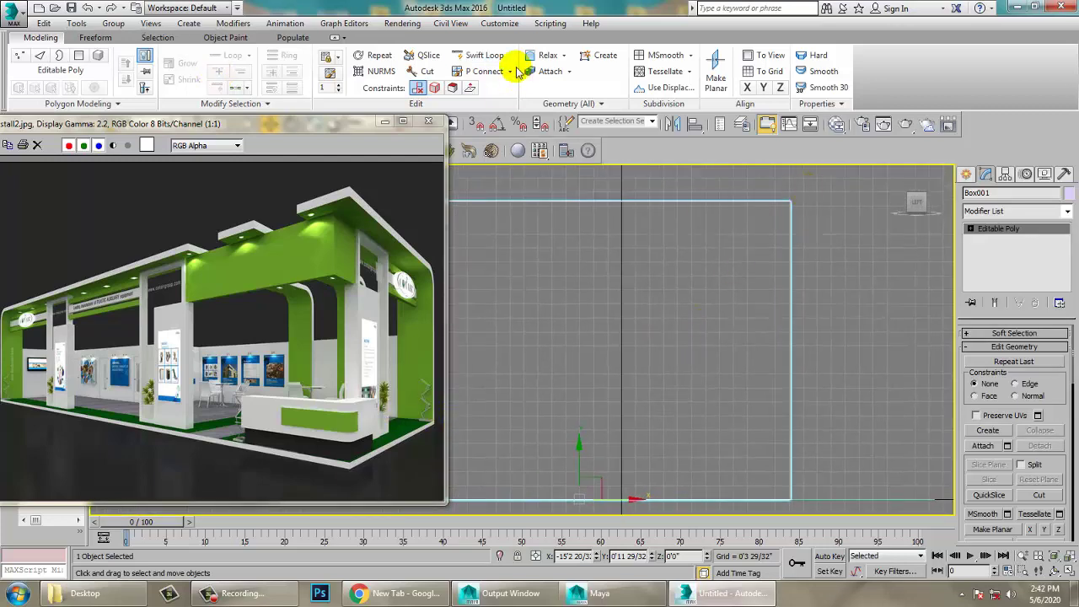
{"action": "left_click", "coordinate": [481, 56]}
{"action": "middle_click_drag", "start_coordinate": [852, 373], "coordinate": [709, 382]}
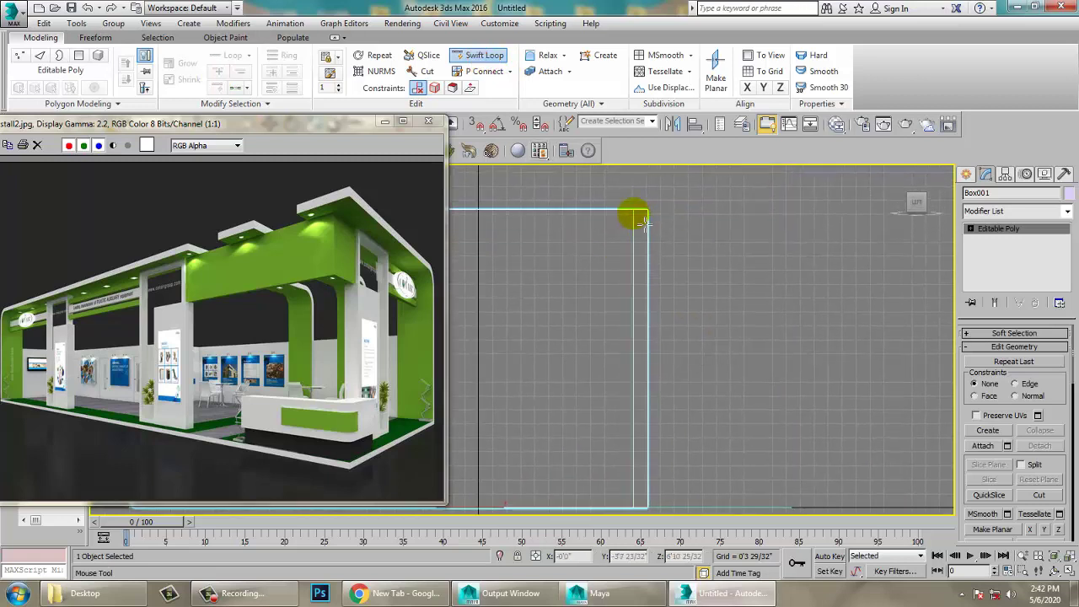
{"action": "left_click", "coordinate": [636, 213]}
{"action": "right_click", "coordinate": [636, 213]}
- Add a vertical edge loop with Swift Loop close to the wall's far end in the perspective view
{"action": "key", "text": "alt+w"}
{"action": "middle_click_drag", "start_coordinate": [847, 392], "coordinate": [737, 335], "text": "alt"}
{"action": "key", "text": "alt+w"}
{"action": "middle_click_drag", "start_coordinate": [636, 326], "coordinate": [657, 305], "text": "alt"}
{"action": "scroll", "coordinate": [653, 323], "scroll_direction": "down", "scroll_amount": 5}
{"action": "scroll", "coordinate": [637, 317], "scroll_direction": "up", "scroll_amount": 3}
{"action": "scroll", "coordinate": [713, 312], "scroll_direction": "up", "scroll_amount": 5}
{"action": "scroll", "coordinate": [656, 326], "scroll_direction": "down", "scroll_amount": 5}
{"action": "scroll", "coordinate": [657, 305], "scroll_direction": "up", "scroll_amount": 5}
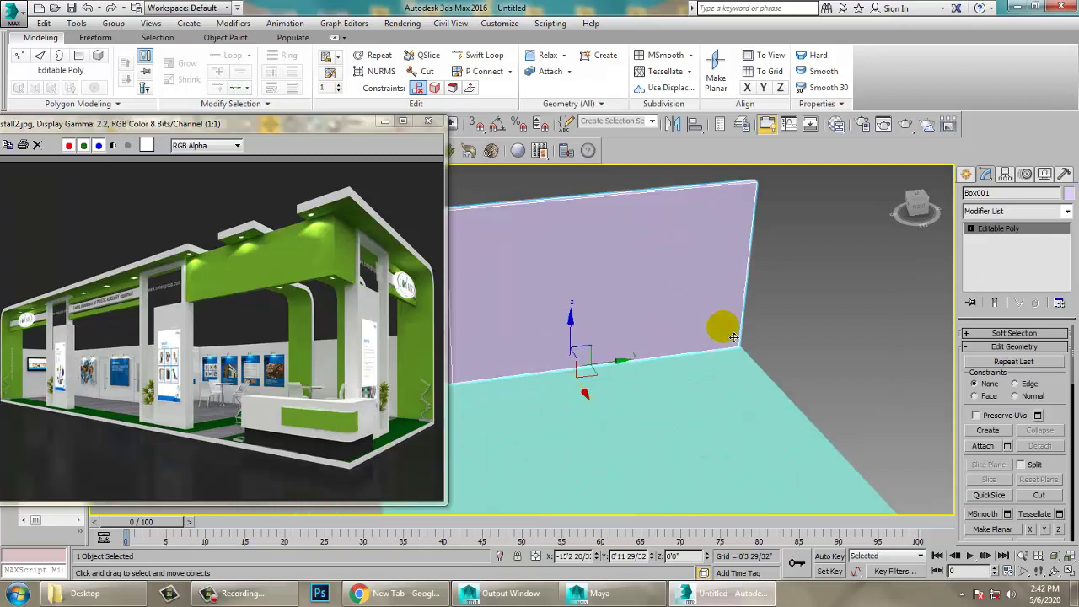
{"action": "middle_click_drag", "start_coordinate": [802, 296], "coordinate": [739, 277], "text": "alt"}
{"action": "left_click", "coordinate": [495, 60]}
{"action": "middle_click_drag", "start_coordinate": [820, 300], "coordinate": [666, 336]}
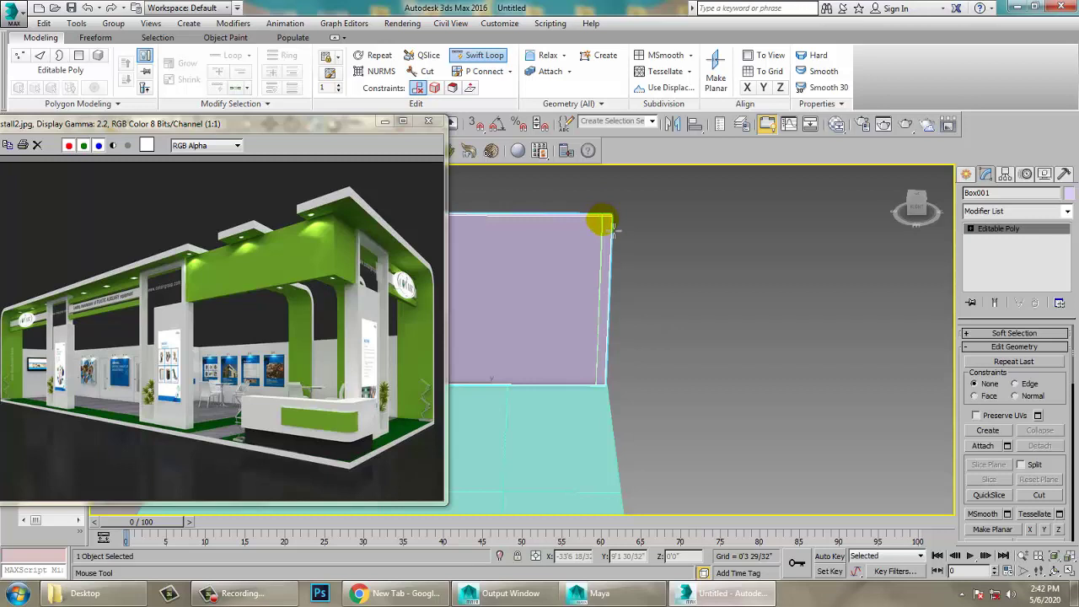
{"action": "right_click", "coordinate": [613, 230]}
{"action": "middle_click_drag", "start_coordinate": [634, 313], "coordinate": [659, 318], "text": "alt"}
{"action": "middle_click_drag", "start_coordinate": [646, 354], "coordinate": [713, 329]}
- Extrude the narrow end strip of the wall by 12'8 27/32" along the floor's long edge to form the back wall
{"action": "key", "text": "4"}
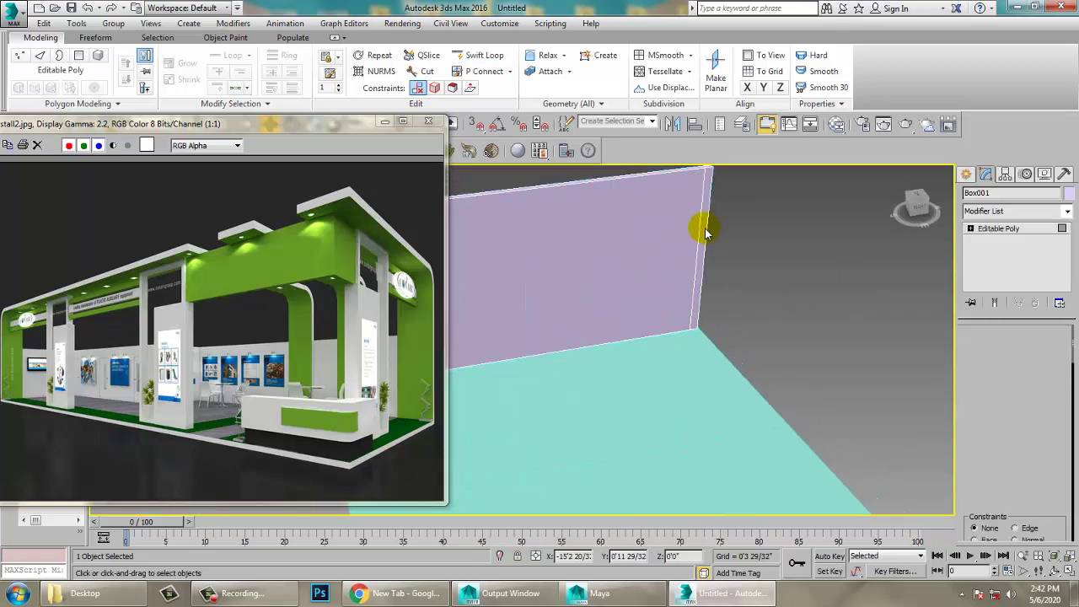
{"action": "left_click", "coordinate": [705, 232]}
{"action": "middle_click_drag", "start_coordinate": [752, 293], "coordinate": [728, 331], "text": "alt"}
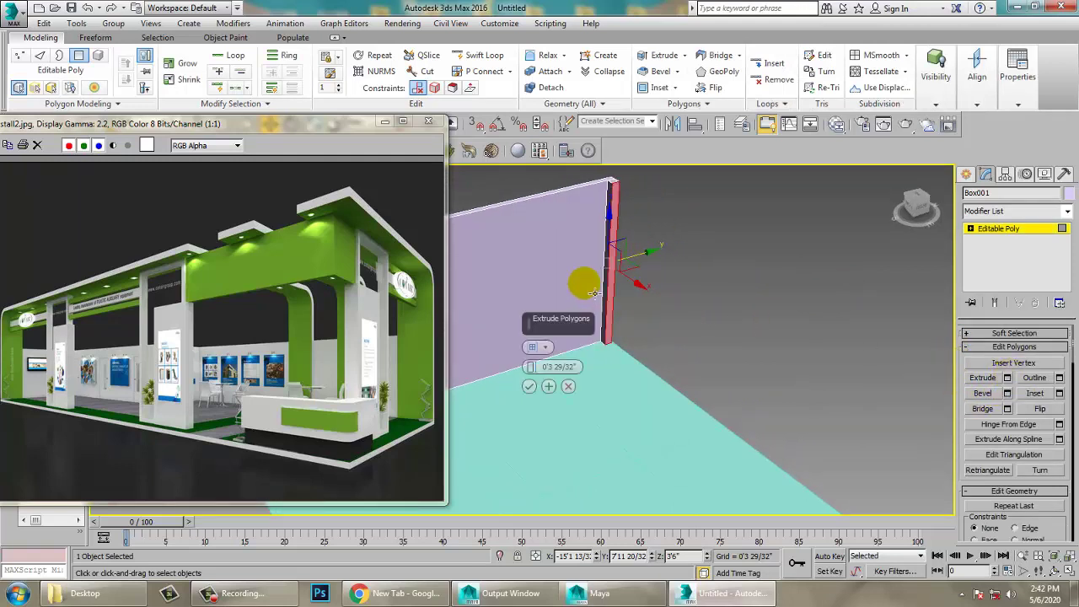
{"action": "middle_click_drag", "start_coordinate": [583, 281], "coordinate": [604, 296], "text": "alt"}
{"action": "scroll", "coordinate": [604, 296], "scroll_direction": "down", "scroll_amount": 5}
{"action": "left_click_drag", "start_coordinate": [534, 205], "coordinate": [506, 522]}
{"action": "left_click_drag", "start_coordinate": [508, 435], "coordinate": [411, 572]}
{"action": "left_click_drag", "start_coordinate": [357, 268], "coordinate": [247, 226]}
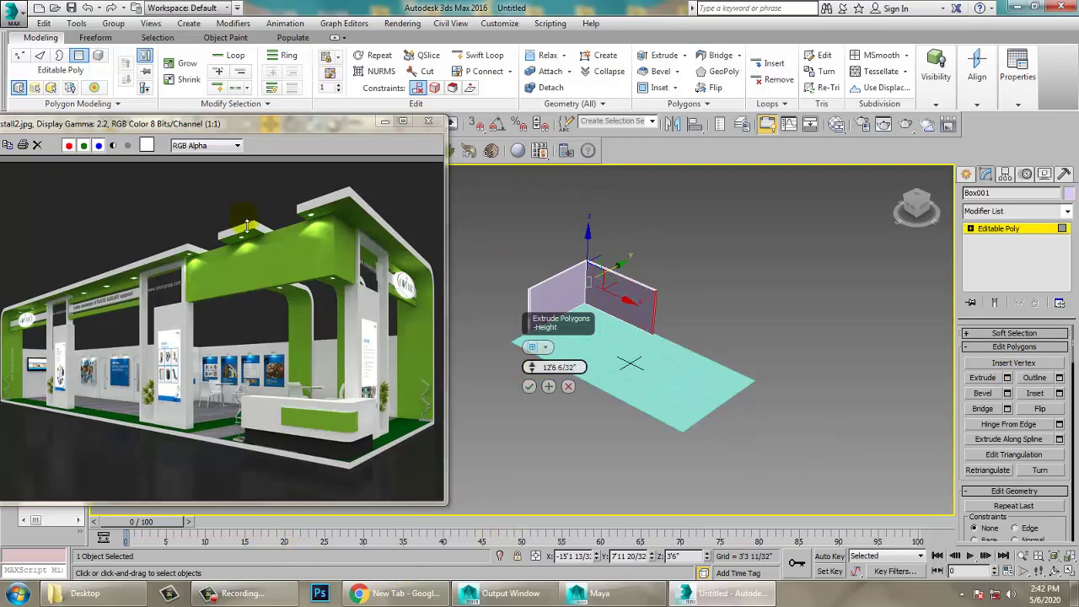
{"action": "middle_click_drag", "start_coordinate": [721, 340], "coordinate": [734, 338], "text": "alt"}
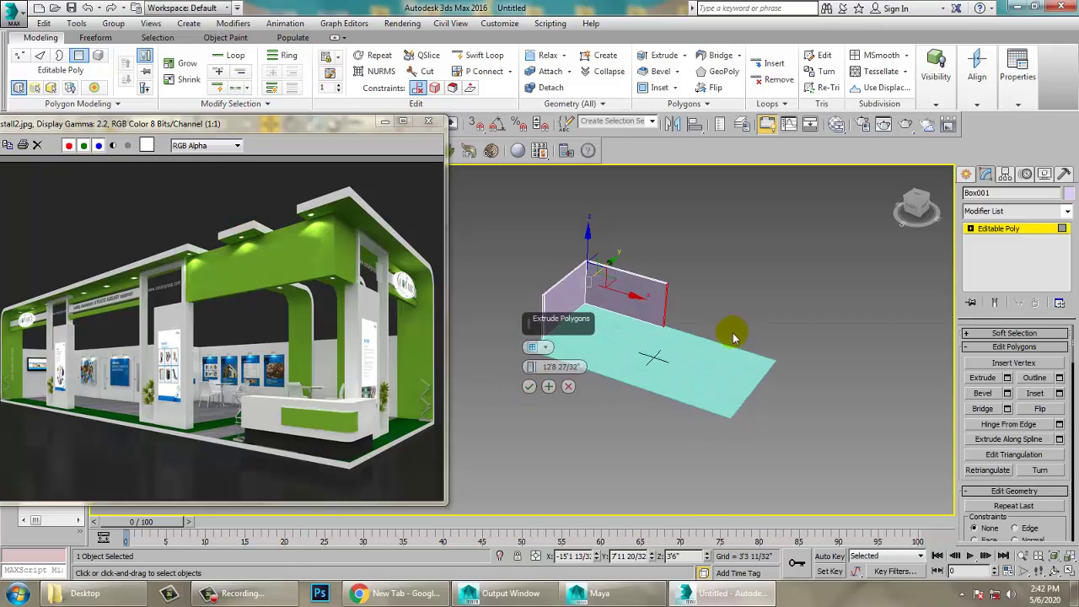
{"action": "scroll", "coordinate": [715, 358], "scroll_direction": "up", "scroll_amount": 5}
{"action": "scroll", "coordinate": [677, 368], "scroll_direction": "down", "scroll_amount": 3}
{"action": "middle_click_drag", "start_coordinate": [628, 329], "coordinate": [713, 371]}
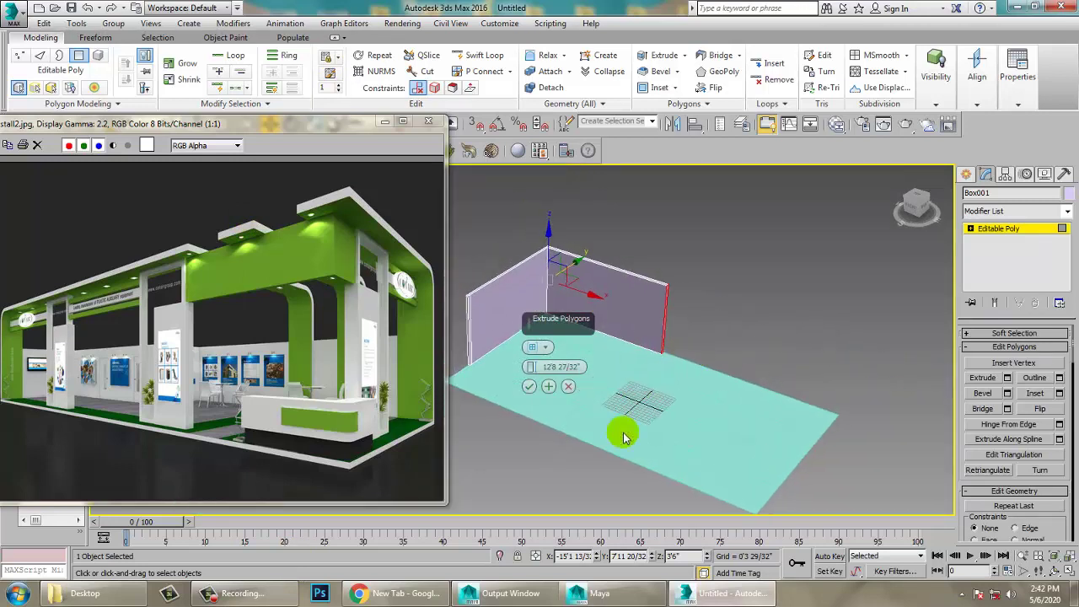
{"action": "left_click", "coordinate": [528, 386]}
{"action": "middle_click_drag", "start_coordinate": [699, 399], "coordinate": [700, 347], "text": "alt"}
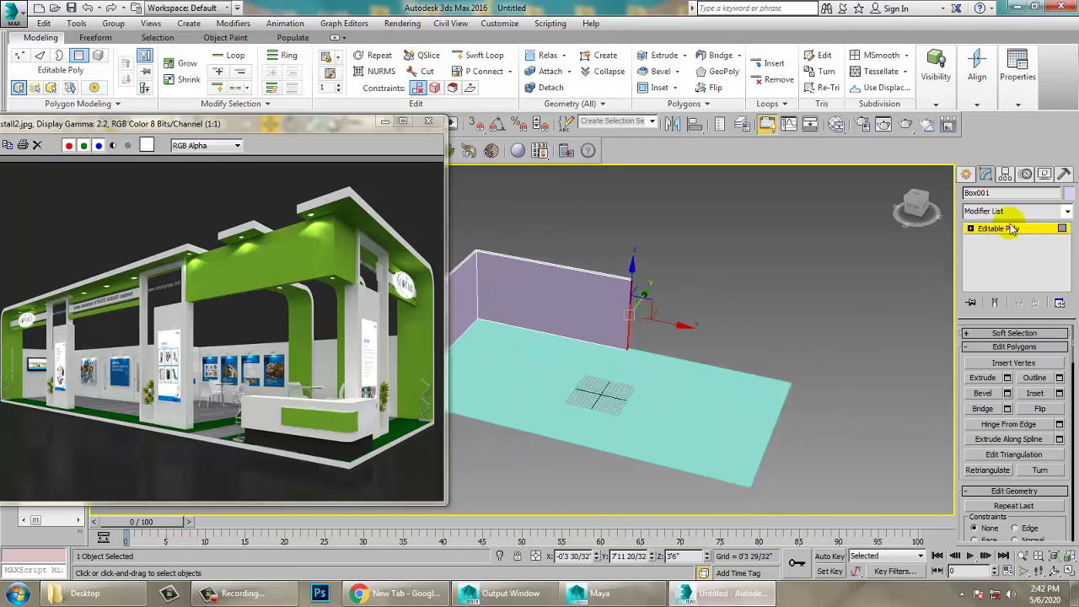
{"action": "left_click", "coordinate": [1011, 228]}
- Set the floor plane's length and width segments to 1
{"action": "left_click", "coordinate": [517, 473]}
{"action": "left_click", "coordinate": [590, 427]}
{"action": "middle_click_drag", "start_coordinate": [589, 427], "coordinate": [609, 427], "text": "alt"}
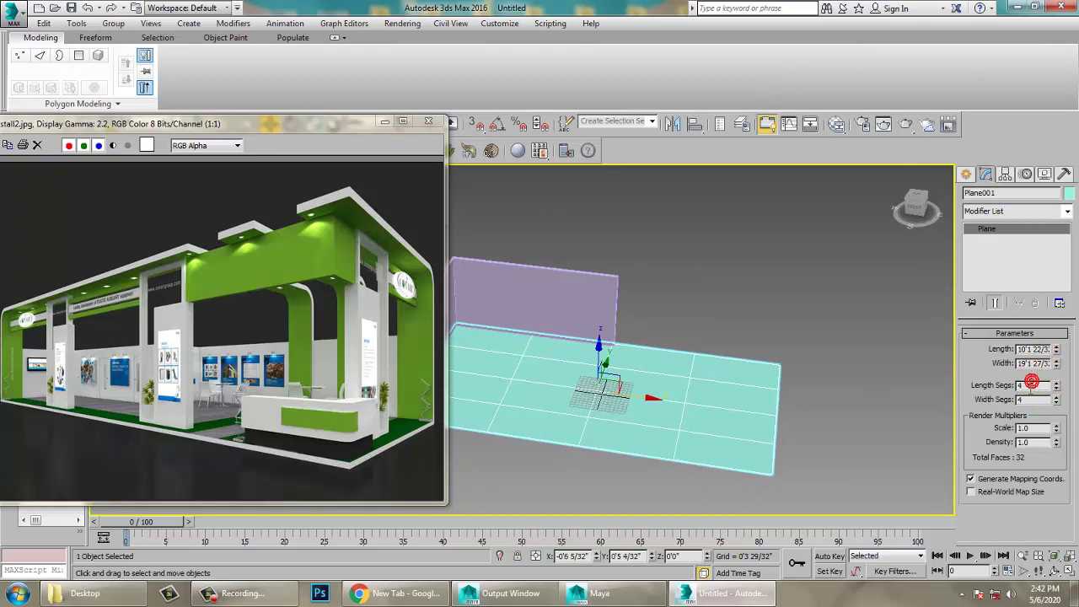
{"action": "key", "text": "Tab"}
{"action": "type", "text": "1"}
{"action": "key", "text": "Return"}
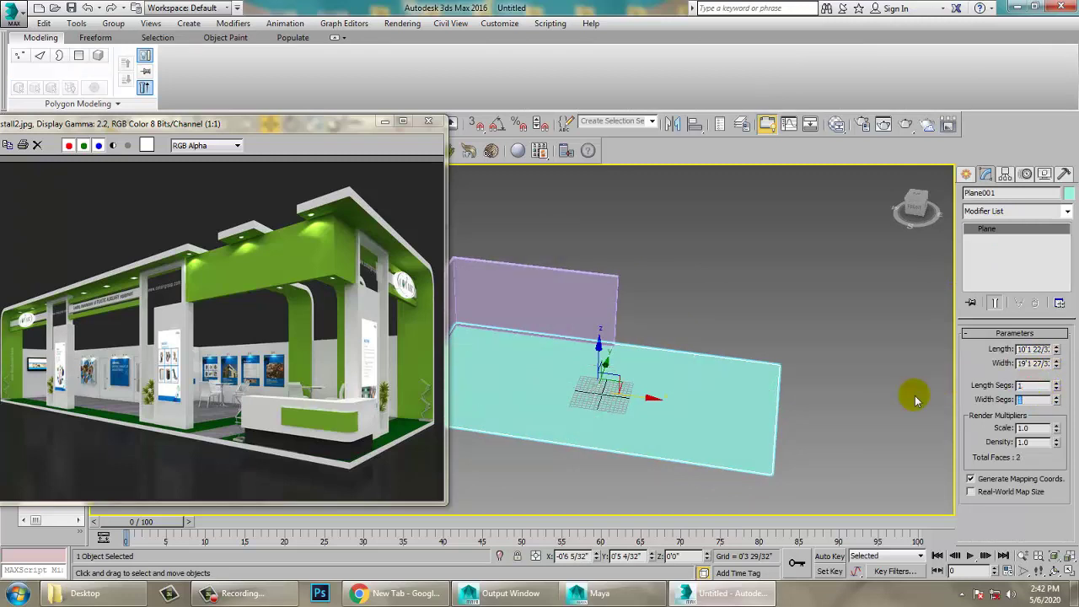
{"action": "middle_click_drag", "start_coordinate": [668, 427], "coordinate": [664, 428]}
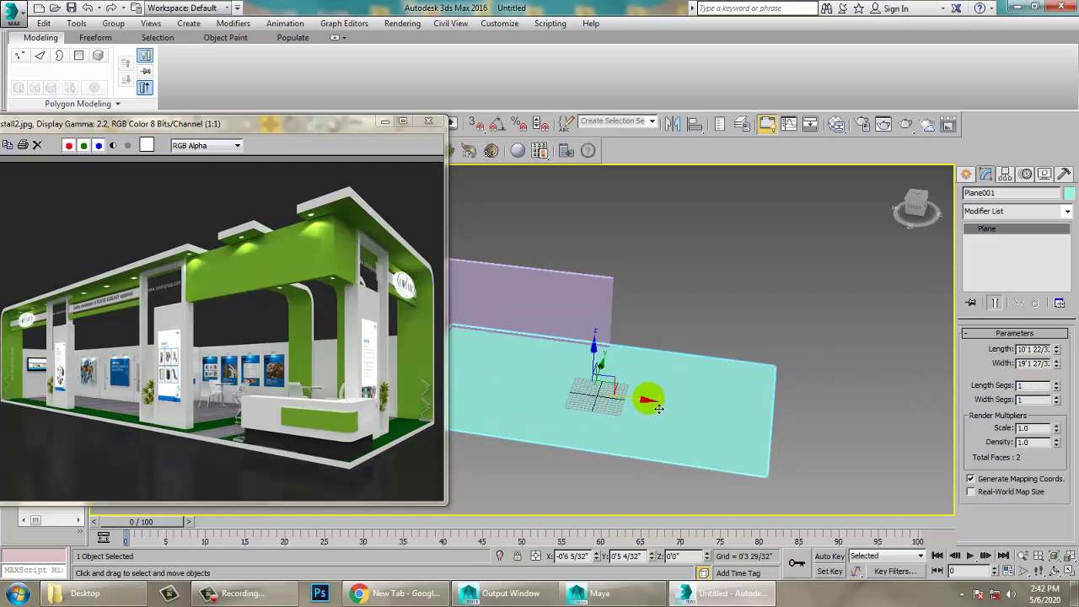
- Stretch the floor plane along its X axis so it becomes longer
{"action": "key", "text": "r"}
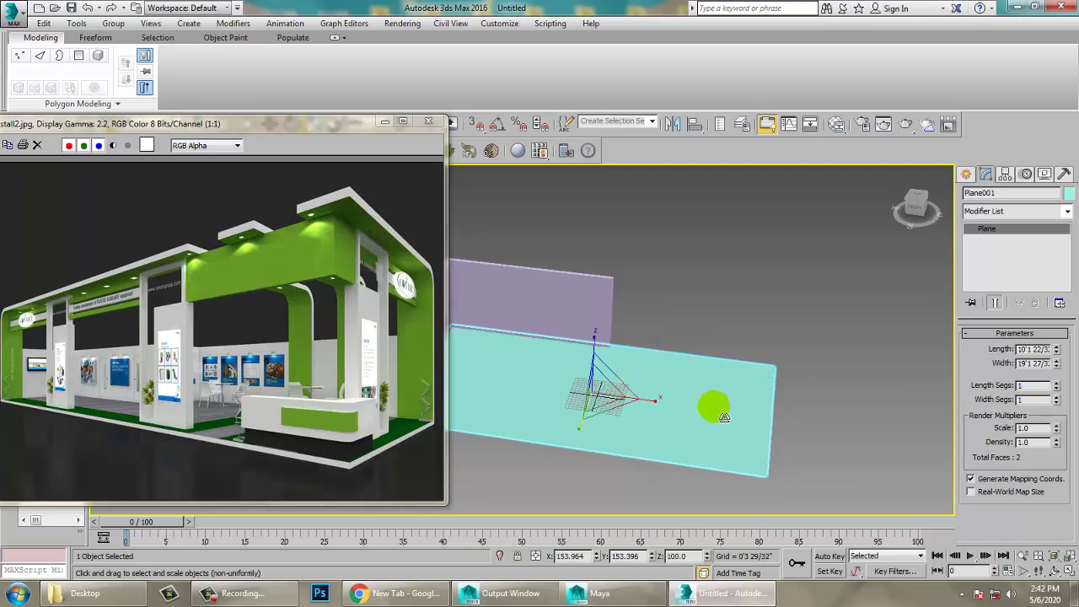
{"action": "left_click_drag", "start_coordinate": [656, 402], "coordinate": [660, 403]}
{"action": "middle_click_drag", "start_coordinate": [643, 361], "coordinate": [742, 378], "text": "alt"}
{"action": "key", "text": "w"}
{"action": "middle_click_drag", "start_coordinate": [730, 416], "coordinate": [756, 347], "text": "alt"}
- Lengthen the long back wall by moving its narrow end face outward along X
{"action": "scroll", "coordinate": [743, 347], "scroll_direction": "up", "scroll_amount": 4}
{"action": "left_click", "coordinate": [476, 256]}
{"action": "middle_click_drag", "start_coordinate": [504, 256], "coordinate": [620, 265], "text": "alt"}
{"action": "mouse_move", "coordinate": [745, 232]}
{"action": "middle_mouse_down", "text": "alt"}
{"action": "mouse_move", "coordinate": [763, 260]}
{"action": "mouse_move", "coordinate": [739, 251]}
{"action": "mouse_move", "coordinate": [726, 264]}
{"action": "mouse_move", "coordinate": [754, 277]}
{"action": "mouse_move", "coordinate": [712, 275]}
{"action": "mouse_move", "coordinate": [736, 271]}
{"action": "middle_mouse_up", "text": "alt"}
{"action": "left_click", "coordinate": [474, 59]}
{"action": "middle_click_drag", "start_coordinate": [779, 308], "coordinate": [813, 302], "text": "alt"}
{"action": "left_click", "coordinate": [971, 230]}
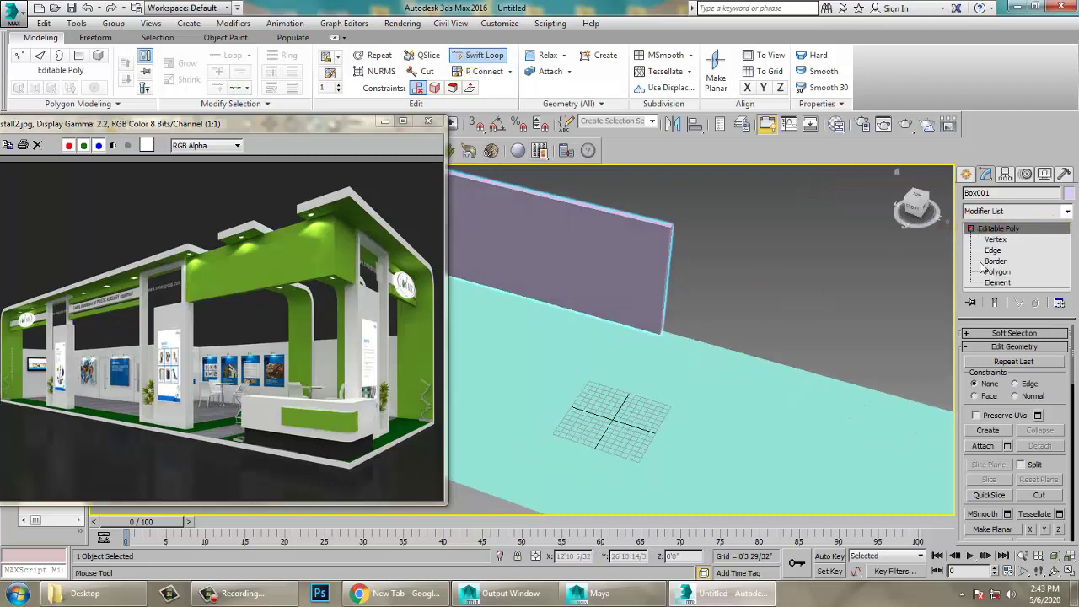
{"action": "left_click", "coordinate": [998, 274]}
{"action": "key", "text": "w"}
{"action": "left_click_drag", "start_coordinate": [714, 299], "coordinate": [775, 307]}
{"action": "left_click", "coordinate": [1025, 228]}
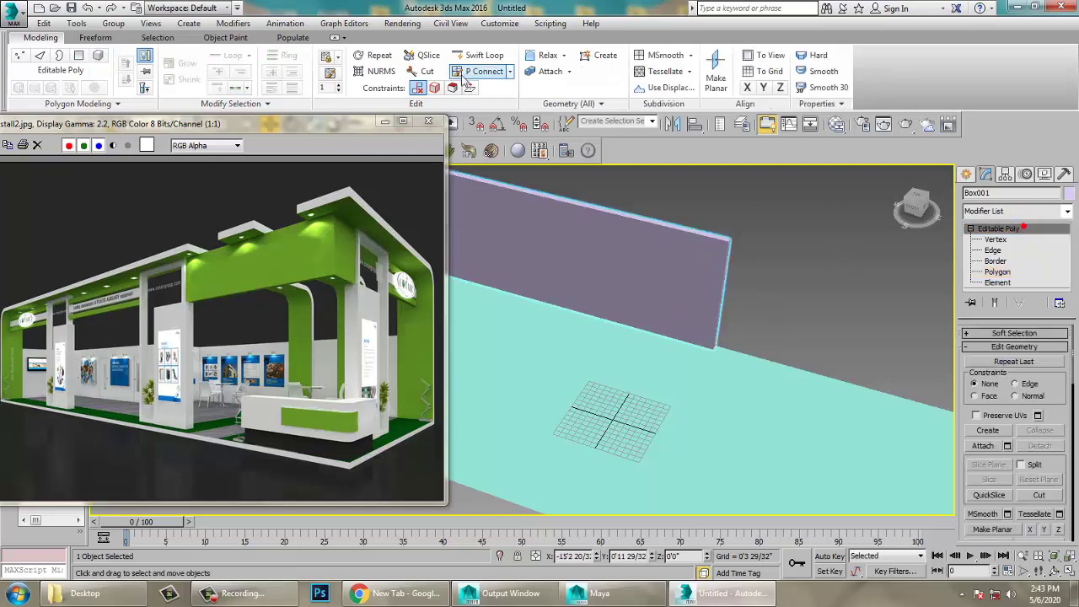
- Add a vertical edge loop with Swift Loop near the lengthened end of the back wall
{"action": "left_click", "coordinate": [482, 54]}
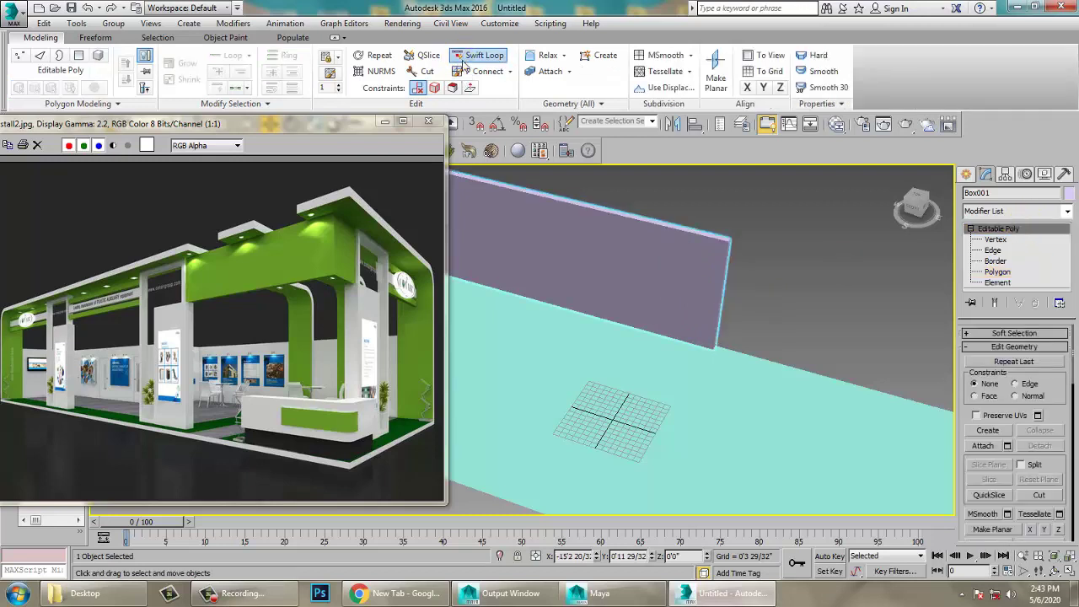
{"action": "right_click", "coordinate": [672, 241]}
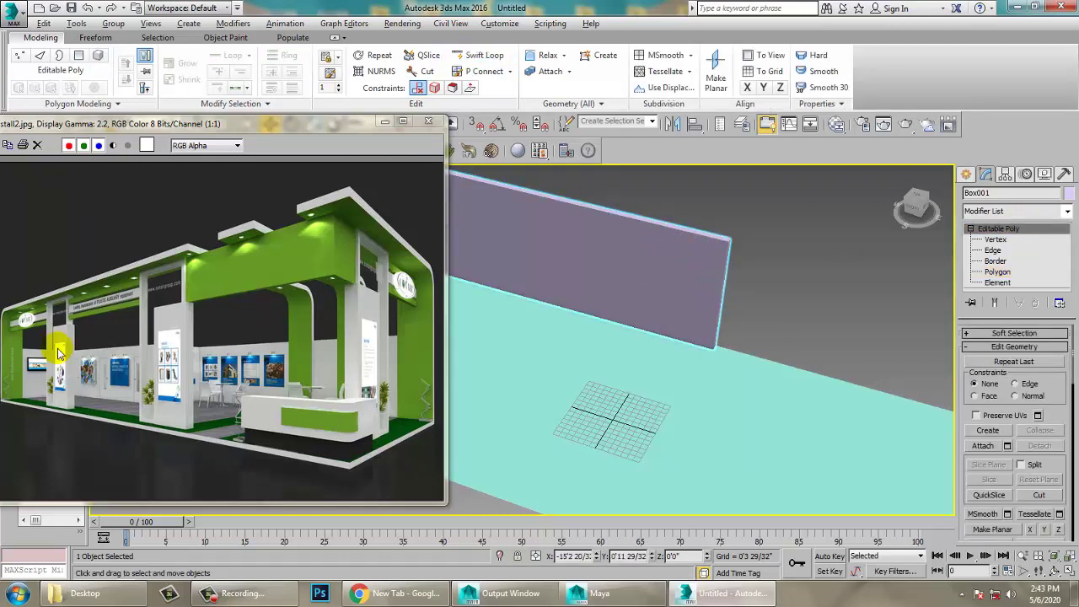
{"action": "left_click", "coordinate": [60, 348]}
{"action": "scroll", "coordinate": [201, 354], "scroll_direction": "up", "scroll_amount": 1}
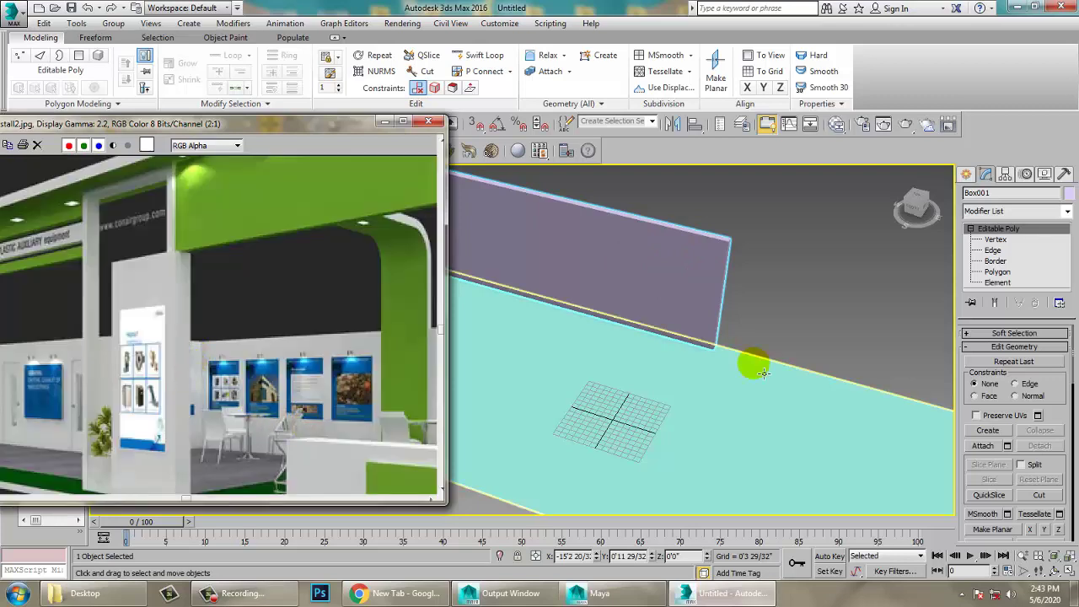
- Extrude the back wall's end strip by 1'9 7/32" toward the floor's interior to form a projecting pillar
{"action": "middle_click_drag", "start_coordinate": [675, 277], "coordinate": [651, 294], "text": "alt"}
{"action": "key", "text": "4"}
{"action": "left_click", "coordinate": [688, 291]}
{"action": "key", "text": "F4"}
{"action": "left_click", "coordinate": [1008, 377]}
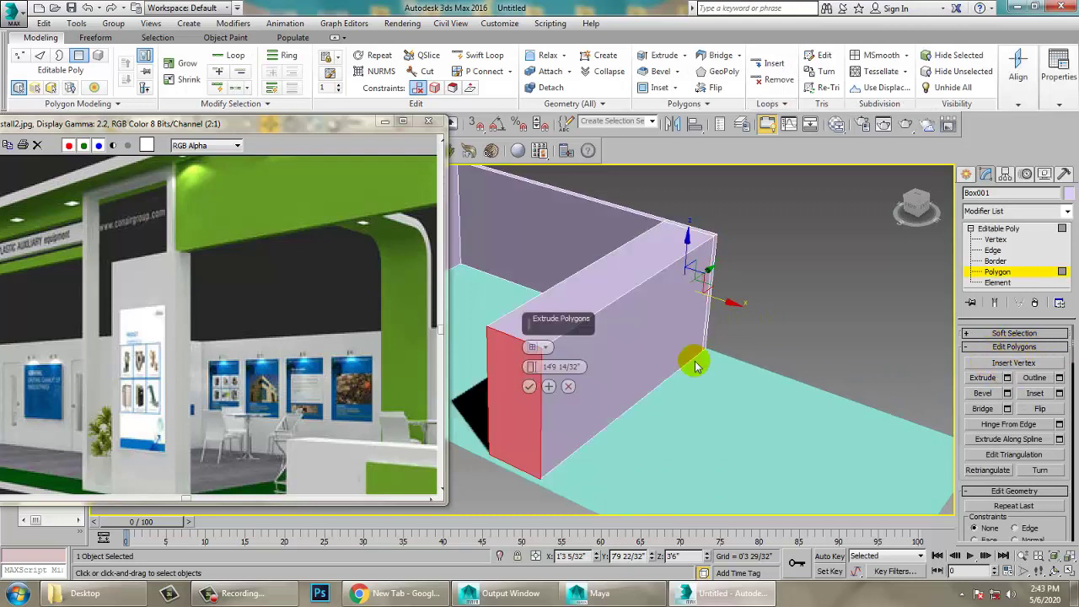
{"action": "left_click_drag", "start_coordinate": [535, 382], "coordinate": [1076, 14]}
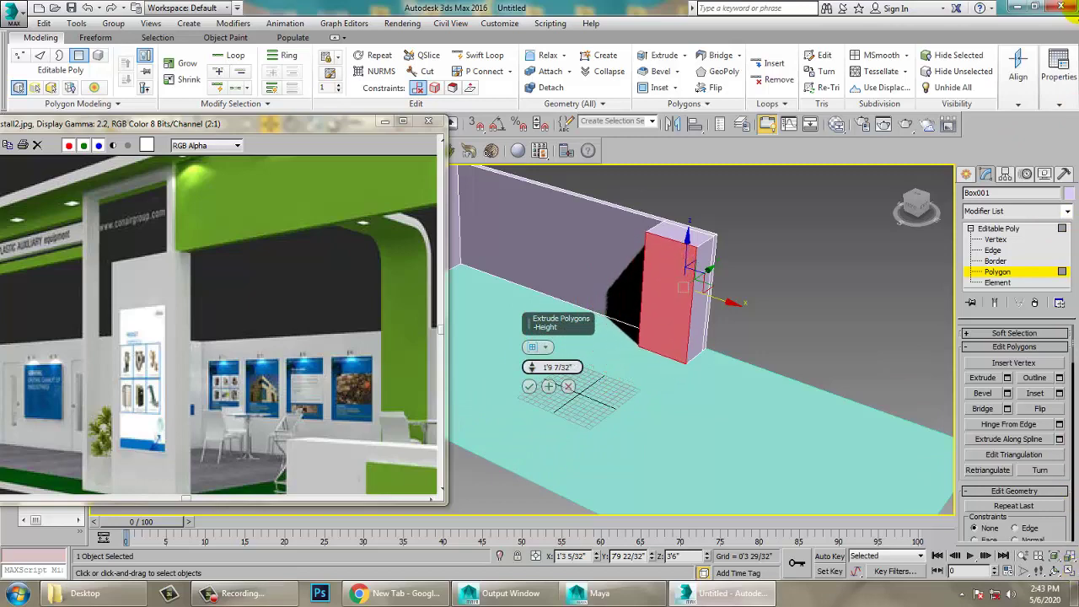
{"action": "left_click", "coordinate": [530, 388]}
- Make the pillar shallower by moving its front face back toward the wall along Y, to Y 6'4 15/32"
{"action": "middle_click_drag", "start_coordinate": [548, 389], "coordinate": [519, 388], "text": "alt"}
{"action": "left_click_drag", "start_coordinate": [715, 291], "coordinate": [722, 290]}
{"action": "middle_click_drag", "start_coordinate": [748, 320], "coordinate": [690, 309], "text": "alt"}
{"action": "left_click", "coordinate": [104, 400]}
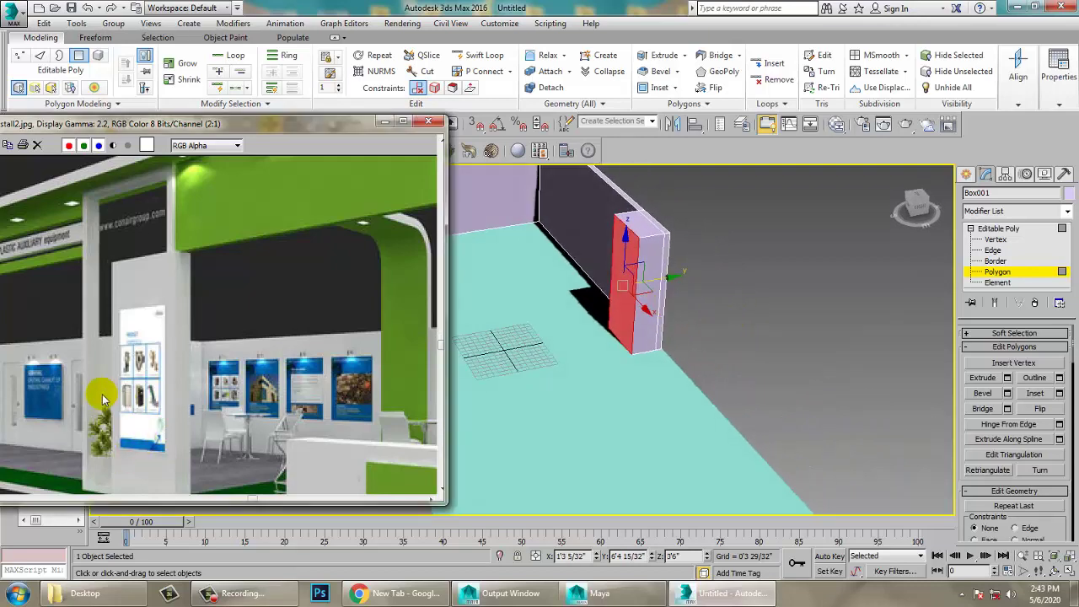
{"action": "scroll", "coordinate": [104, 400], "scroll_direction": "down", "scroll_amount": 1}
{"action": "scroll", "coordinate": [287, 379], "scroll_direction": "up", "scroll_amount": 1}
{"action": "scroll", "coordinate": [220, 361], "scroll_direction": "down", "scroll_amount": 1}
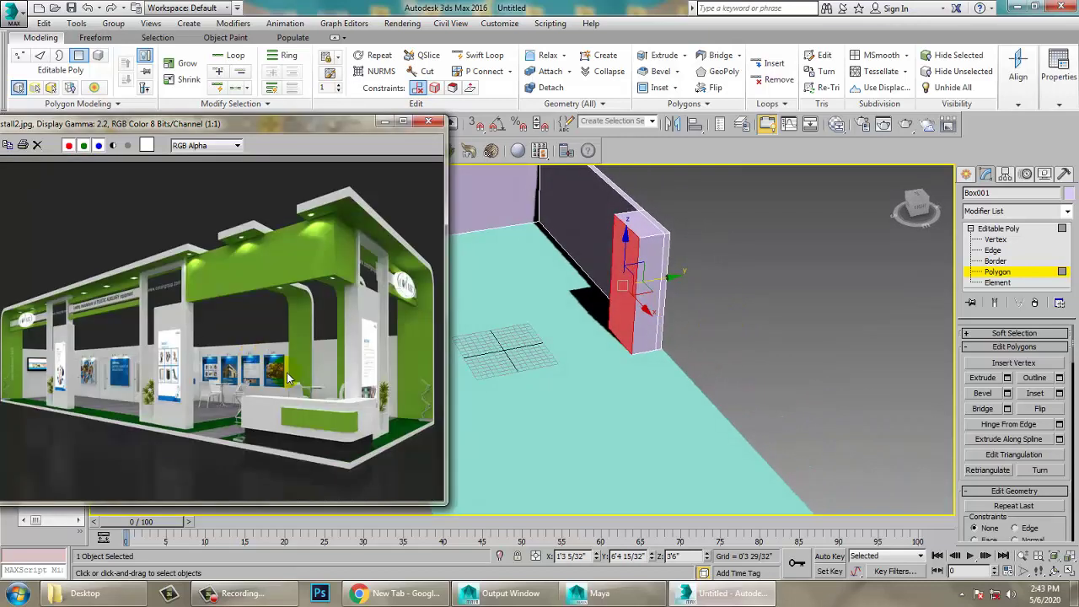
- Extrude the narrow end face behind the pillar by 15'2 22/32" to continue the back wall along the floor's edge
{"action": "left_click", "coordinate": [668, 311]}
{"action": "scroll", "coordinate": [773, 305], "scroll_direction": "down", "scroll_amount": 5}
{"action": "middle_click_drag", "start_coordinate": [782, 309], "coordinate": [662, 258], "text": "alt"}
{"action": "scroll", "coordinate": [727, 302], "scroll_direction": "up", "scroll_amount": 5}
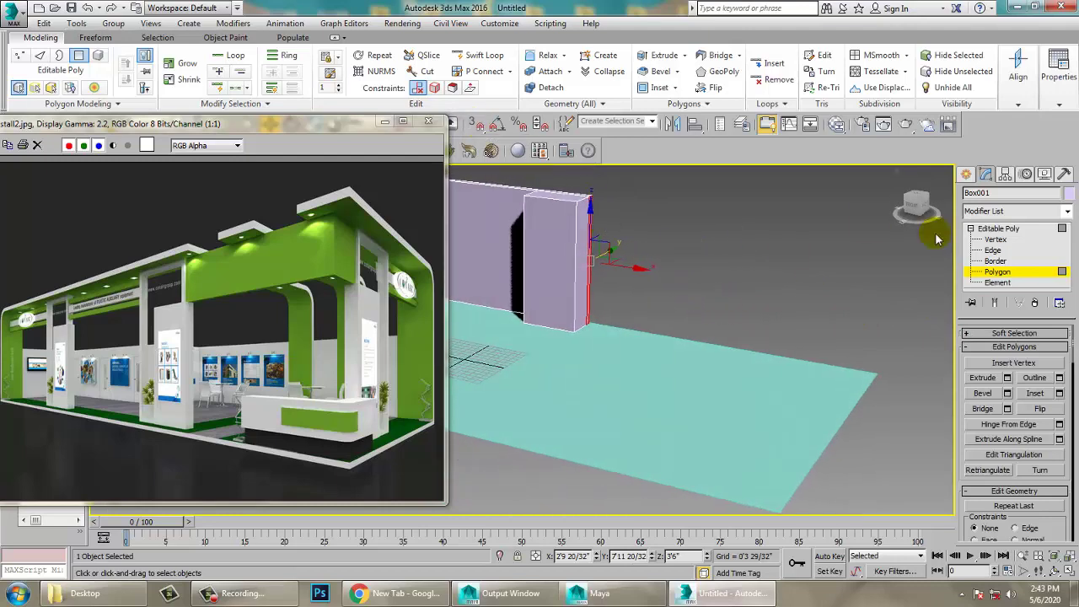
{"action": "left_click_drag", "start_coordinate": [531, 367], "coordinate": [374, 139]}
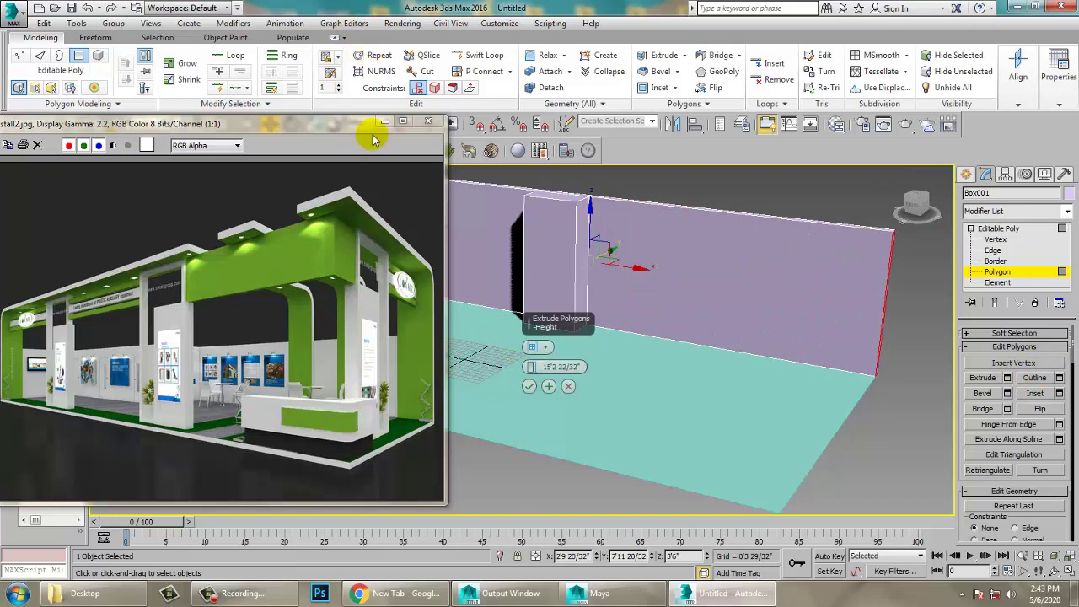
{"action": "left_click", "coordinate": [529, 387]}
{"action": "middle_click_drag", "start_coordinate": [612, 386], "coordinate": [766, 401], "text": "alt"}
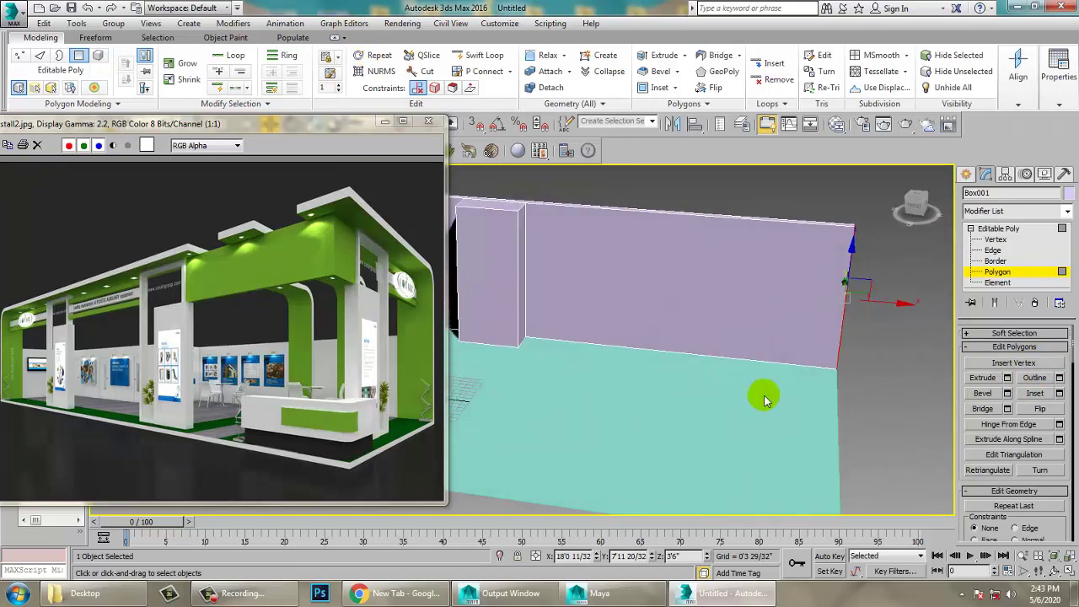
- Convert the floor plane to an Editable Poly
{"action": "left_click", "coordinate": [998, 230]}
{"action": "left_click", "coordinate": [698, 497]}
{"action": "right_click", "coordinate": [700, 423]}
{"action": "mouse_move", "coordinate": [753, 559]}
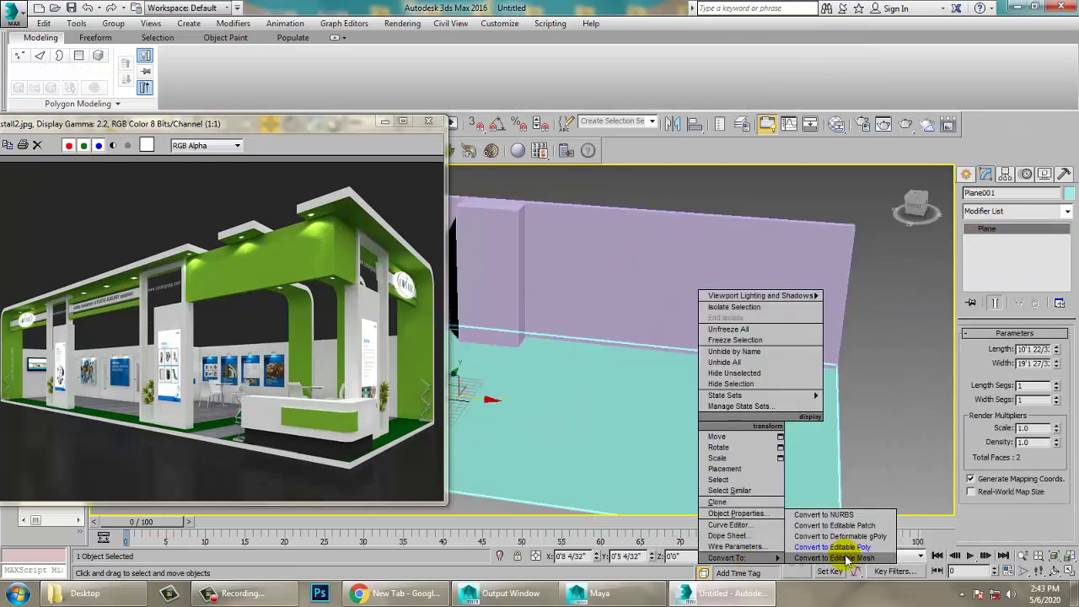
{"action": "left_click", "coordinate": [845, 548]}
- Move the two floor vertices at the newly extruded wall's end outward along X to lengthen the floor
{"action": "key", "text": "1"}
{"action": "scroll", "coordinate": [685, 328], "scroll_direction": "down", "scroll_amount": 3}
{"action": "left_click_drag", "start_coordinate": [680, 271], "coordinate": [866, 497]}
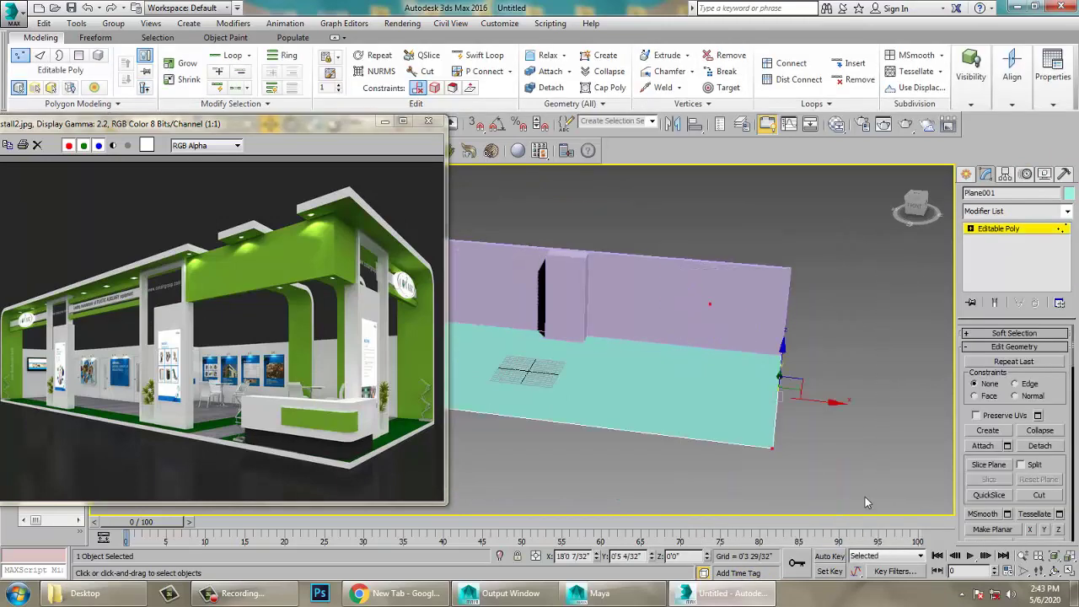
{"action": "left_click_drag", "start_coordinate": [836, 413], "coordinate": [910, 358]}
{"action": "left_click", "coordinate": [1014, 229]}
- Extend the back wall's free end by moving its end vertices outward along X to 22'0 29/32"
{"action": "middle_click_drag", "start_coordinate": [684, 330], "coordinate": [716, 240], "text": "alt"}
{"action": "left_click", "coordinate": [698, 334]}
{"action": "key", "text": "1"}
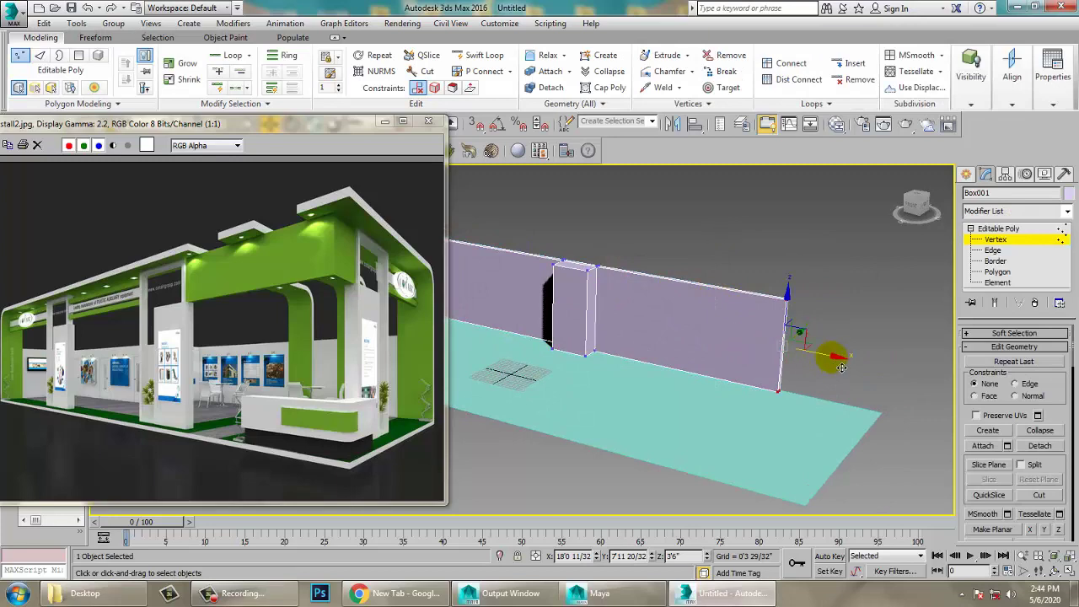
{"action": "left_click_drag", "start_coordinate": [841, 368], "coordinate": [902, 378]}
{"action": "middle_click_drag", "start_coordinate": [902, 377], "coordinate": [757, 341], "text": "alt"}
{"action": "middle_click_drag", "start_coordinate": [727, 378], "coordinate": [776, 350], "text": "alt"}
{"action": "middle_click_drag", "start_coordinate": [712, 281], "coordinate": [708, 344], "text": "alt"}
{"action": "left_click", "coordinate": [1019, 230]}
- Move the floor's vertices at the side wall's end outward along X to -23'7 22/32"
{"action": "left_click", "coordinate": [605, 410]}
{"action": "middle_click_drag", "start_coordinate": [600, 398], "coordinate": [673, 373], "text": "alt"}
{"action": "left_click", "coordinate": [673, 374]}
{"action": "key", "text": "1"}
{"action": "left_click_drag", "start_coordinate": [622, 362], "coordinate": [542, 357]}
{"action": "left_click", "coordinate": [1002, 230]}
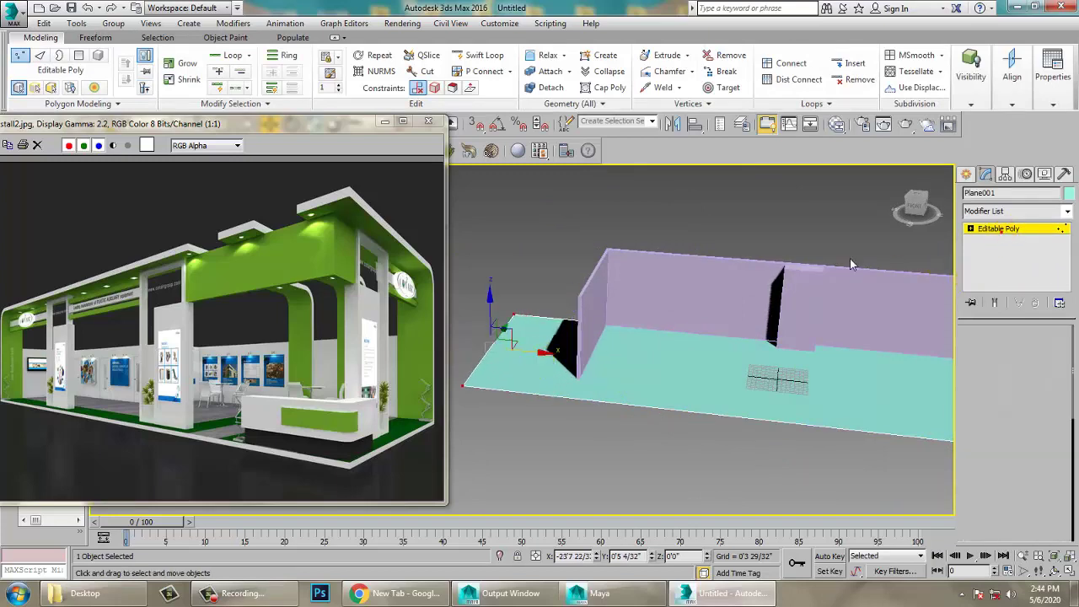
- Move the side wall's vertices outward along X toward the floor's extended end, to about X -22'10 6/32"
{"action": "left_click", "coordinate": [617, 306]}
{"action": "key", "text": "1"}
{"action": "left_click_drag", "start_coordinate": [474, 209], "coordinate": [724, 460]}
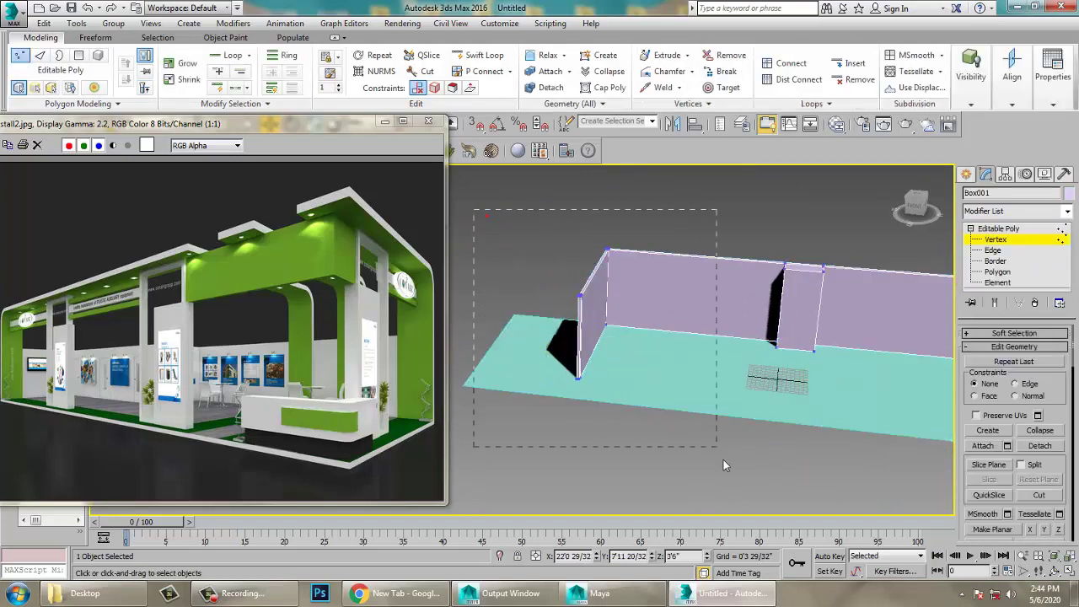
{"action": "left_click_drag", "start_coordinate": [647, 324], "coordinate": [553, 316]}
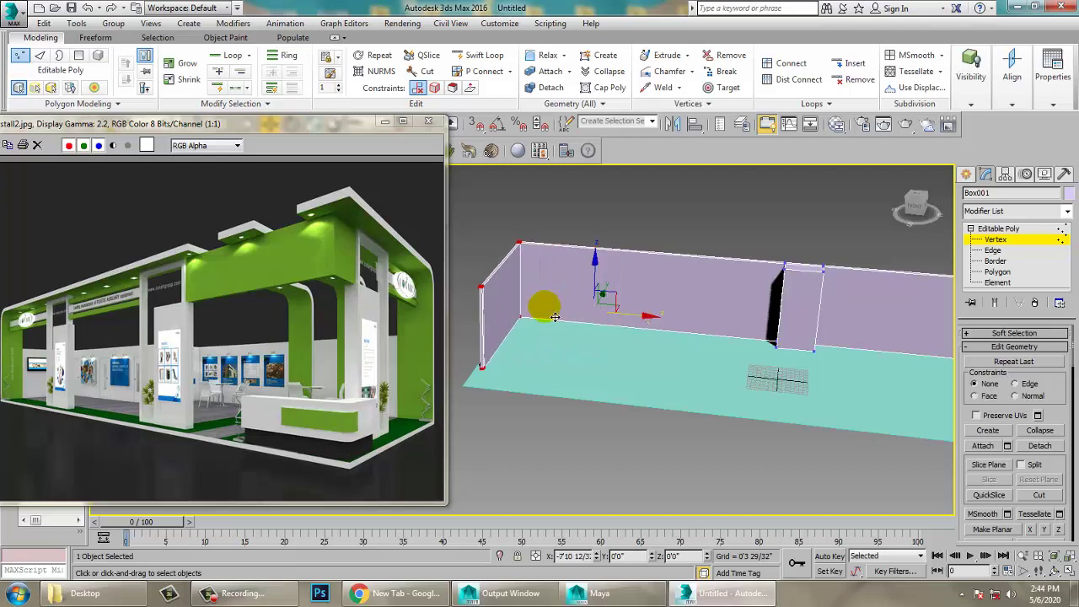
{"action": "mouse_move", "coordinate": [707, 355]}
{"action": "middle_mouse_down", "text": "alt"}
{"action": "mouse_move", "coordinate": [808, 367]}
{"action": "mouse_move", "coordinate": [771, 357]}
{"action": "mouse_move", "coordinate": [774, 371]}
{"action": "mouse_move", "coordinate": [713, 339]}
{"action": "middle_mouse_up", "text": "alt"}
- Reposition the stall2.jpg reference window so the entire image is in view, and inspect the stall's columns and arches
{"action": "left_click_drag", "start_coordinate": [225, 129], "coordinate": [244, 154]}
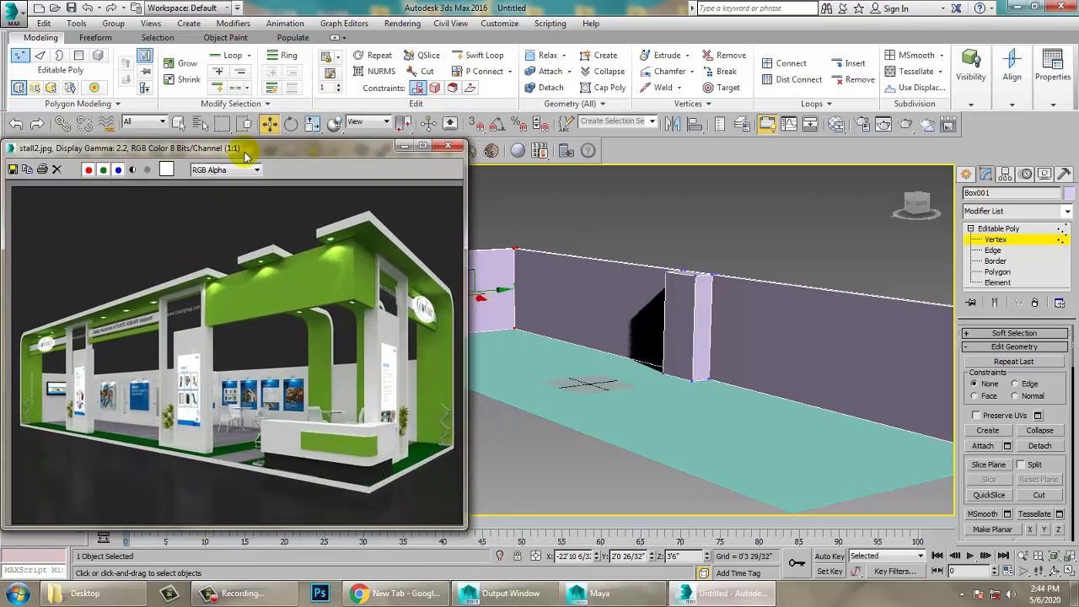
{"action": "left_click", "coordinate": [1021, 226]}
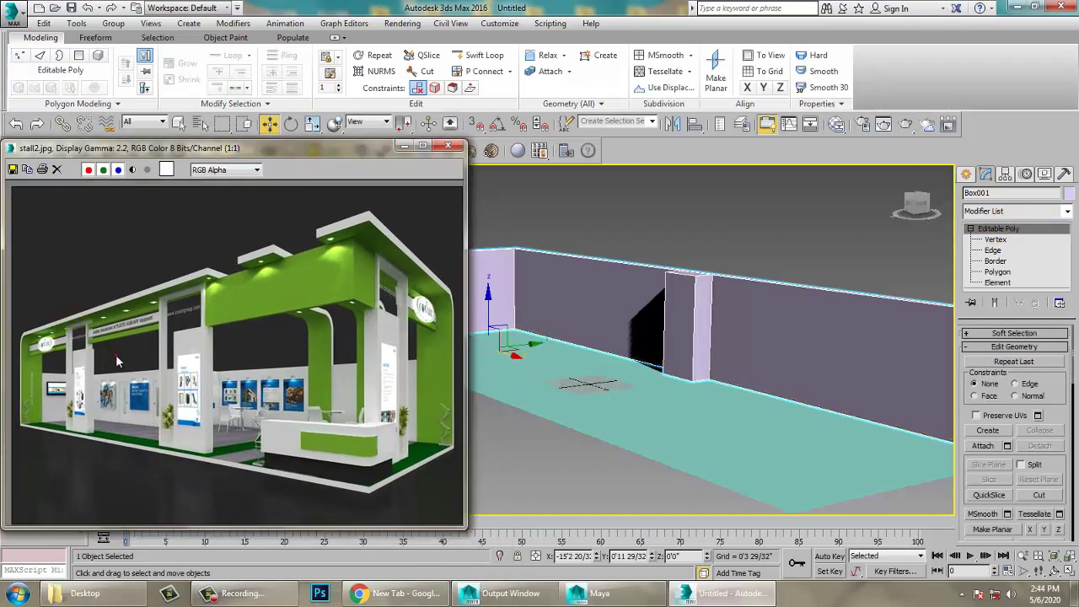
{"action": "scroll", "coordinate": [303, 326], "scroll_direction": "up", "scroll_amount": 1}
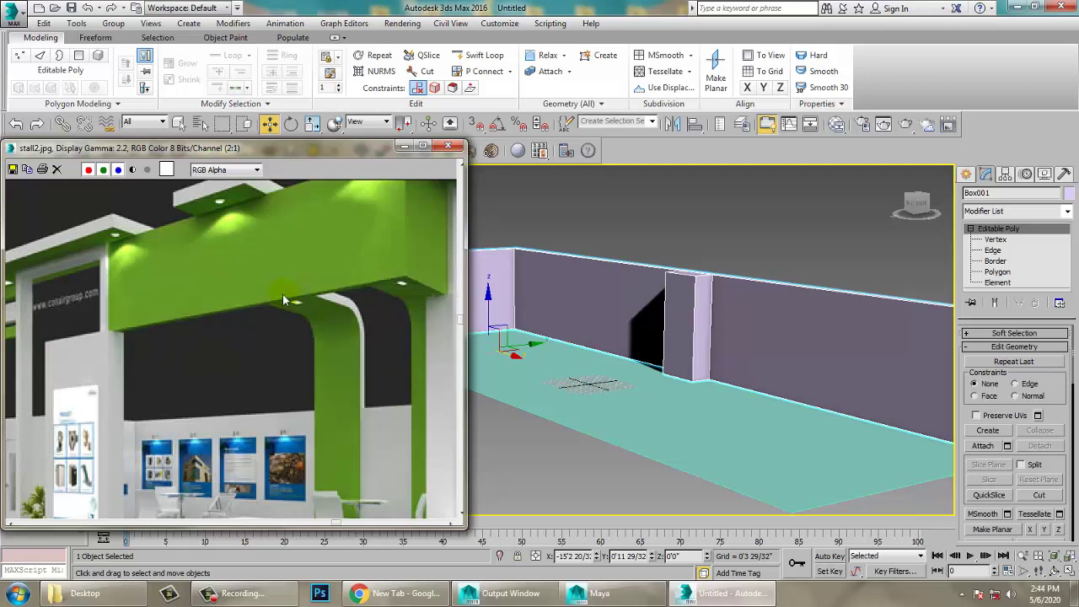
{"action": "scroll", "coordinate": [308, 322], "scroll_direction": "down", "scroll_amount": 1}
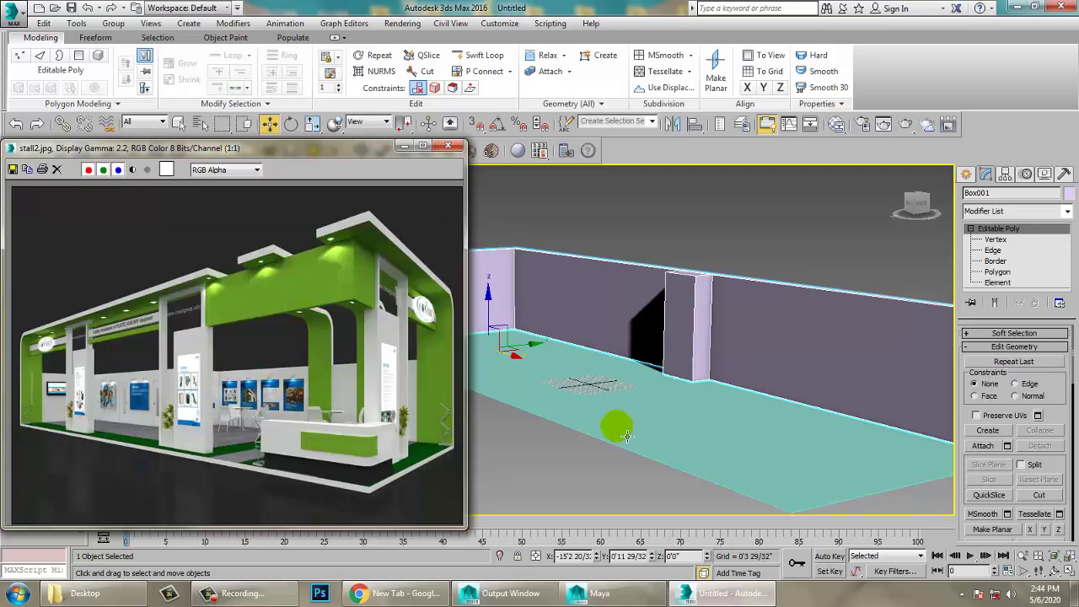
- Push the pillar's front face further back toward the wall along Y, to Y 6'10 25/32"
{"action": "middle_click_drag", "start_coordinate": [869, 350], "coordinate": [839, 370], "text": "alt"}
{"action": "key", "text": "1"}
{"action": "middle_click_drag", "start_coordinate": [757, 282], "coordinate": [689, 315], "text": "alt"}
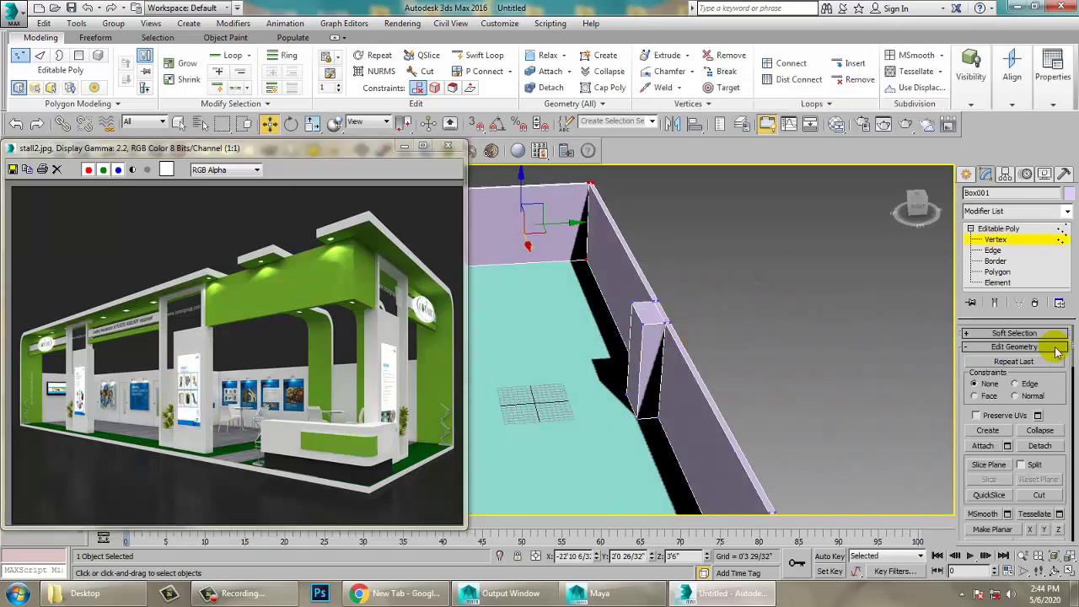
{"action": "key", "text": "4"}
{"action": "left_click", "coordinate": [635, 346]}
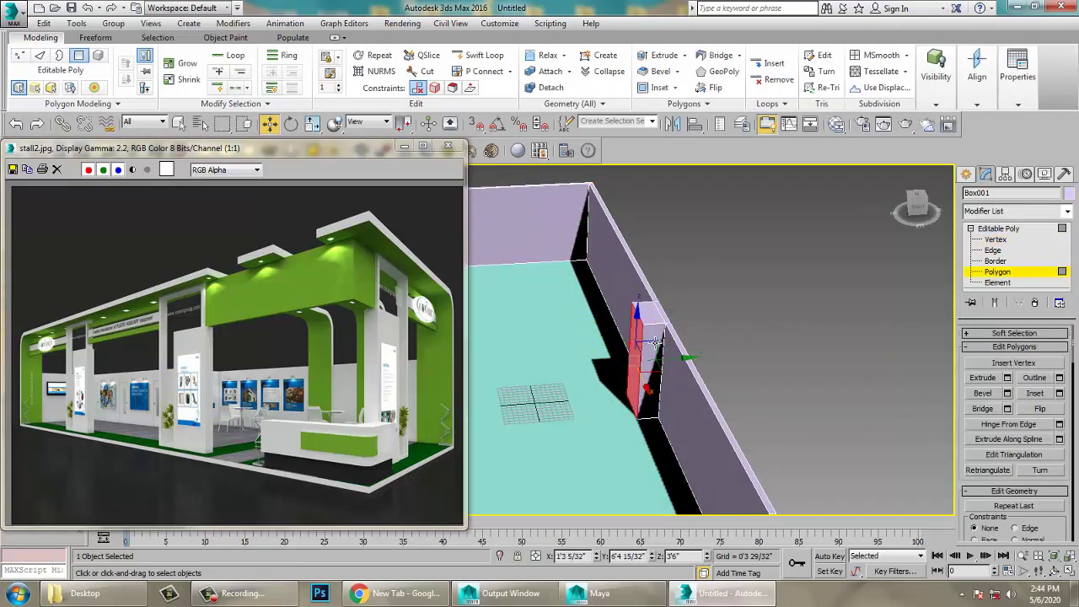
{"action": "middle_click_drag", "start_coordinate": [638, 355], "coordinate": [655, 369], "text": "alt"}
{"action": "left_click_drag", "start_coordinate": [680, 364], "coordinate": [690, 360]}
{"action": "middle_click_drag", "start_coordinate": [651, 367], "coordinate": [626, 319], "text": "alt"}
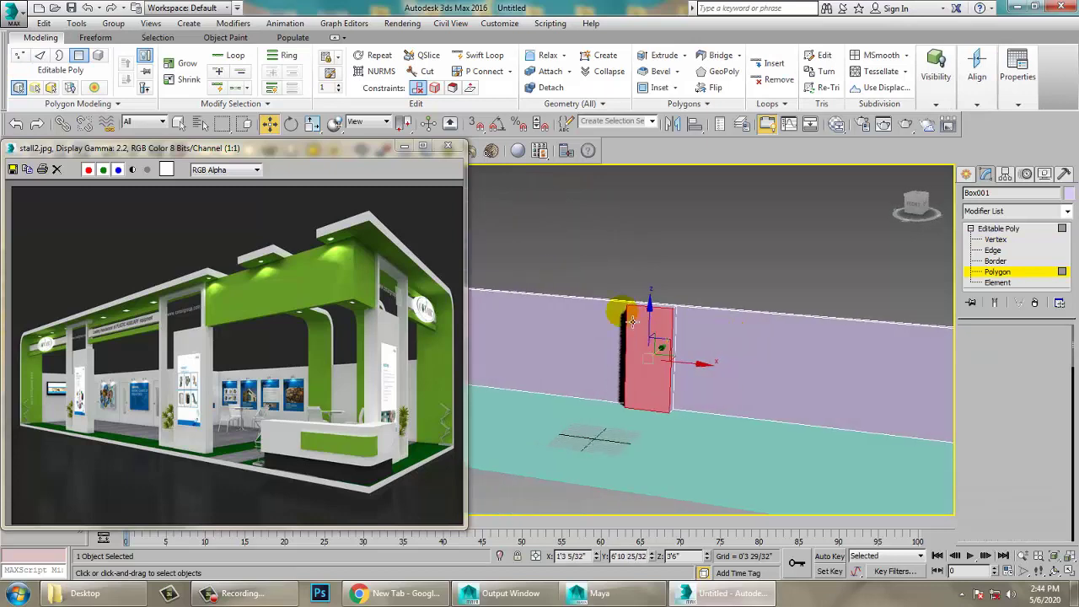
- Slide the pillar's vertices along the back wall in X toward the side wall, to X -3'2 12/32"
{"action": "key", "text": "1"}
{"action": "left_click_drag", "start_coordinate": [585, 241], "coordinate": [783, 545]}
{"action": "left_click_drag", "start_coordinate": [712, 375], "coordinate": [698, 370]}
{"action": "scroll", "coordinate": [697, 370], "scroll_direction": "down", "scroll_amount": 5}
{"action": "mouse_move", "coordinate": [698, 370]}
{"action": "middle_mouse_down", "text": "alt"}
{"action": "mouse_move", "coordinate": [687, 380]}
{"action": "mouse_move", "coordinate": [702, 376]}
{"action": "middle_mouse_up", "text": "alt"}
{"action": "left_click_drag", "start_coordinate": [737, 371], "coordinate": [723, 367]}
{"action": "middle_click_drag", "start_coordinate": [724, 367], "coordinate": [768, 351], "text": "alt"}
{"action": "left_click_drag", "start_coordinate": [778, 293], "coordinate": [840, 388]}
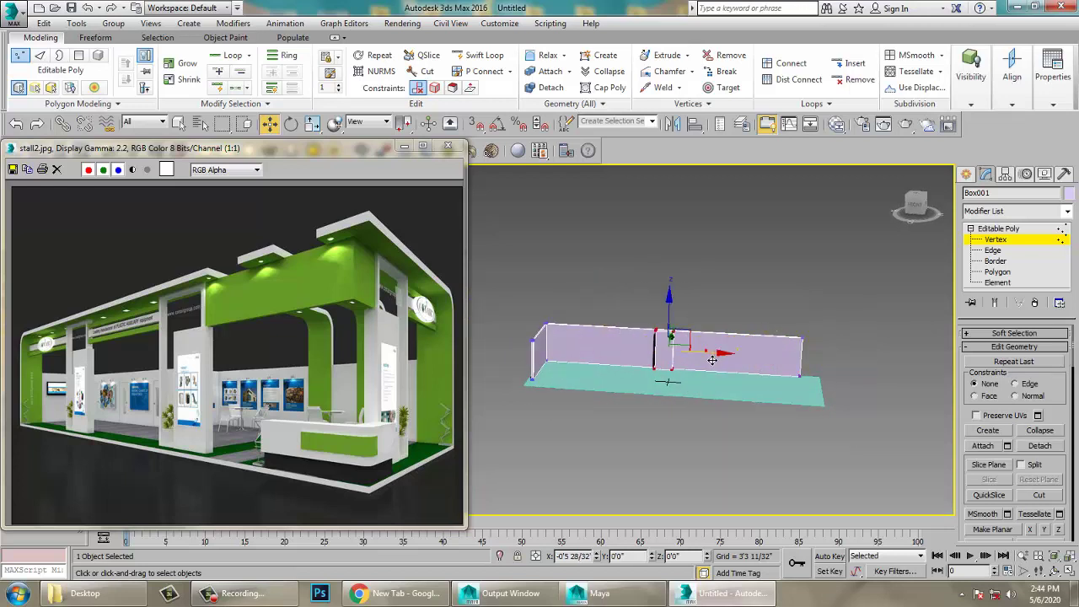
{"action": "left_click_drag", "start_coordinate": [703, 361], "coordinate": [701, 361]}
{"action": "middle_click_drag", "start_coordinate": [702, 362], "coordinate": [750, 376], "text": "alt"}
{"action": "scroll", "coordinate": [742, 402], "scroll_direction": "up", "scroll_amount": 3}
- Draw an open L-shaped Line spline in the Front view, from the pillar's top along the wall's top edge and down its outer end
{"action": "key", "text": "alt+w"}
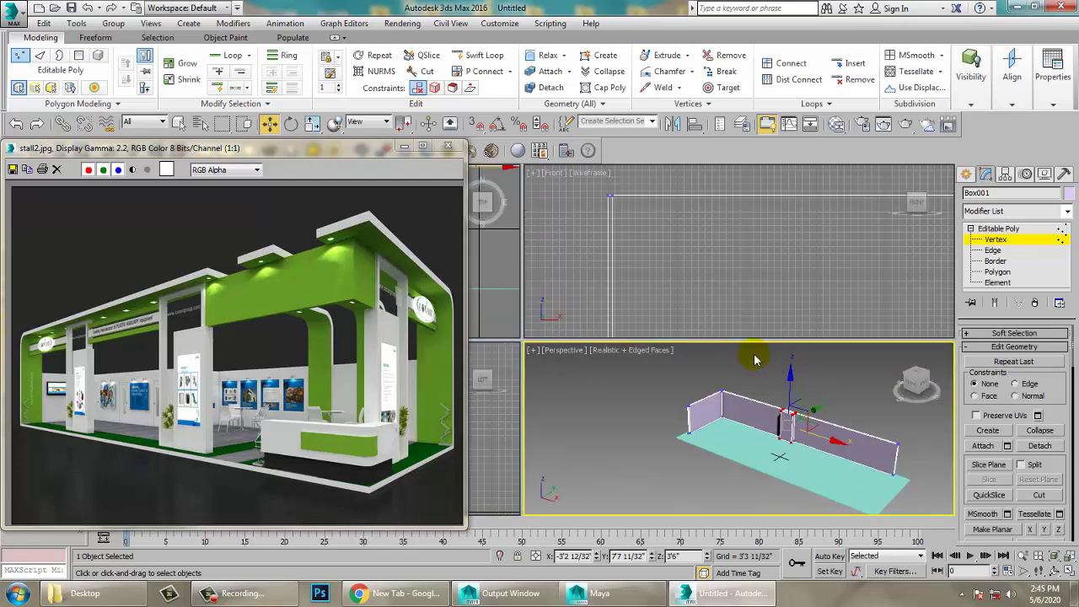
{"action": "left_click", "coordinate": [695, 268]}
{"action": "key", "text": "alt+w"}
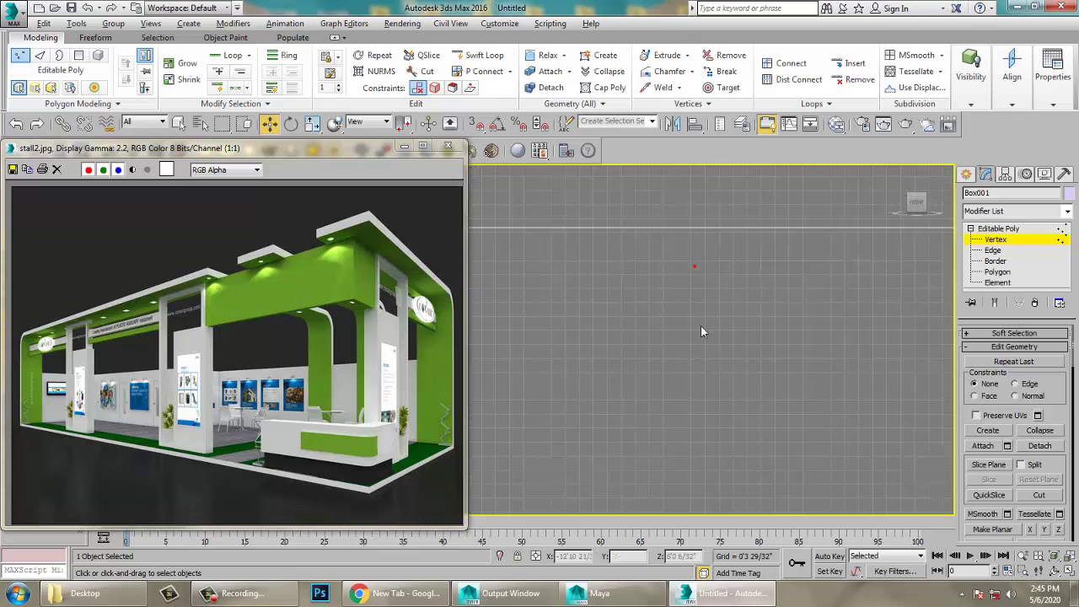
{"action": "scroll", "coordinate": [701, 325], "scroll_direction": "down", "scroll_amount": 5}
{"action": "middle_click_drag", "start_coordinate": [731, 307], "coordinate": [719, 336]}
{"action": "middle_click_drag", "start_coordinate": [774, 334], "coordinate": [744, 355]}
{"action": "scroll", "coordinate": [719, 361], "scroll_direction": "down", "scroll_amount": 4}
{"action": "left_click", "coordinate": [965, 174]}
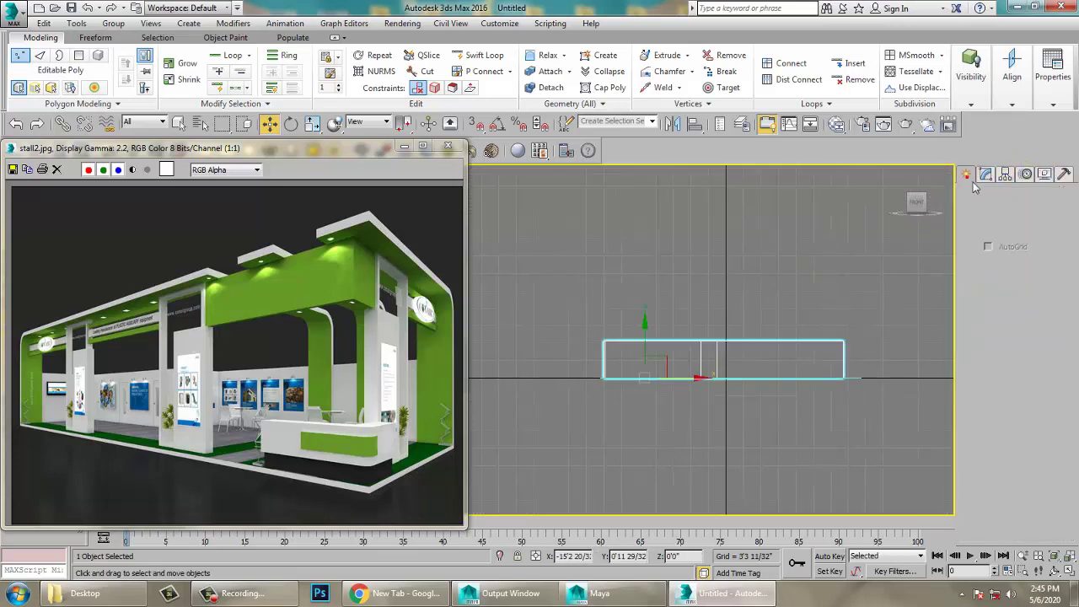
{"action": "left_click", "coordinate": [987, 195]}
{"action": "middle_click_drag", "start_coordinate": [765, 398], "coordinate": [791, 346]}
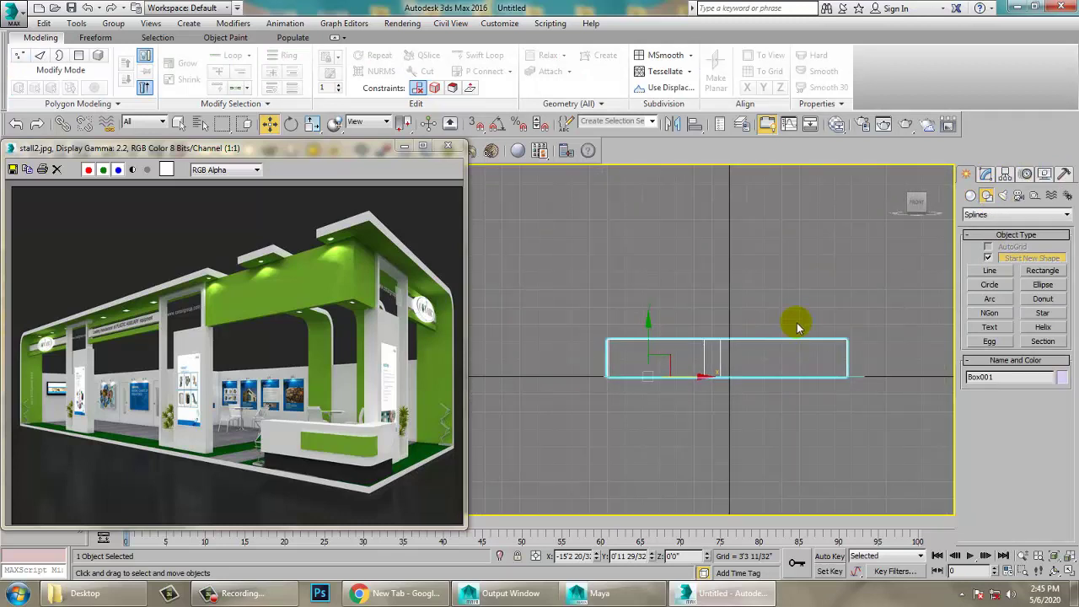
{"action": "left_click", "coordinate": [990, 270]}
{"action": "scroll", "coordinate": [812, 335], "scroll_direction": "up", "scroll_amount": 2}
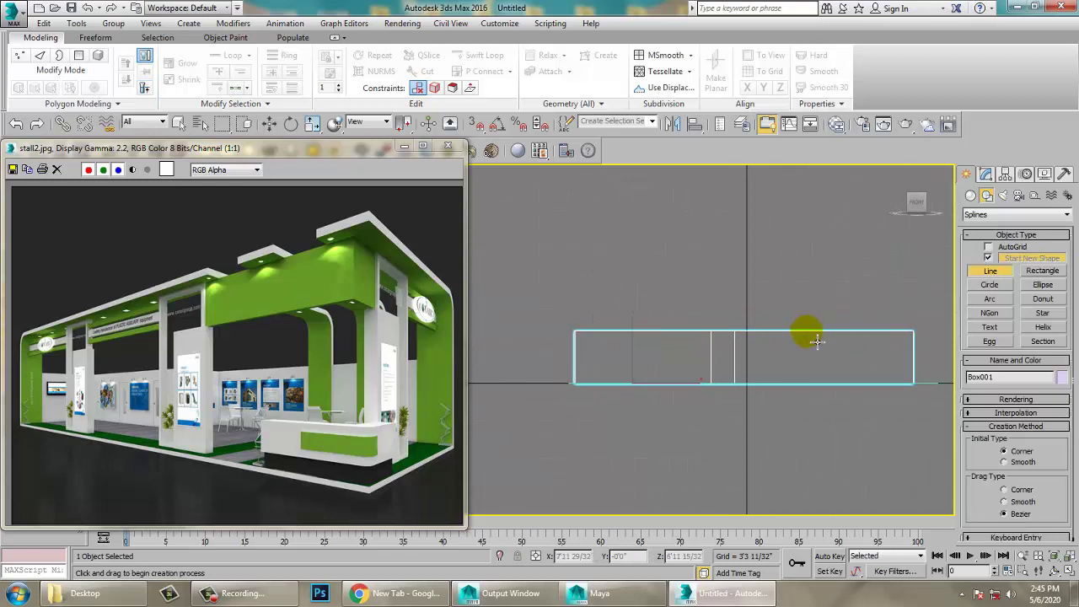
{"action": "left_click", "coordinate": [806, 331]}
{"action": "left_click", "coordinate": [575, 330]}
{"action": "left_click", "coordinate": [575, 383]}
{"action": "left_click", "coordinate": [575, 384]}
{"action": "right_click", "coordinate": [575, 383]}
{"action": "right_click", "coordinate": [575, 383]}
- Move the L-shaped line along Y in the perspective view to the floor's front edge, at Y -6'11 24/32"
{"action": "key", "text": "alt+w"}
{"action": "middle_click", "coordinate": [728, 433]}
{"action": "key", "text": "alt+w"}
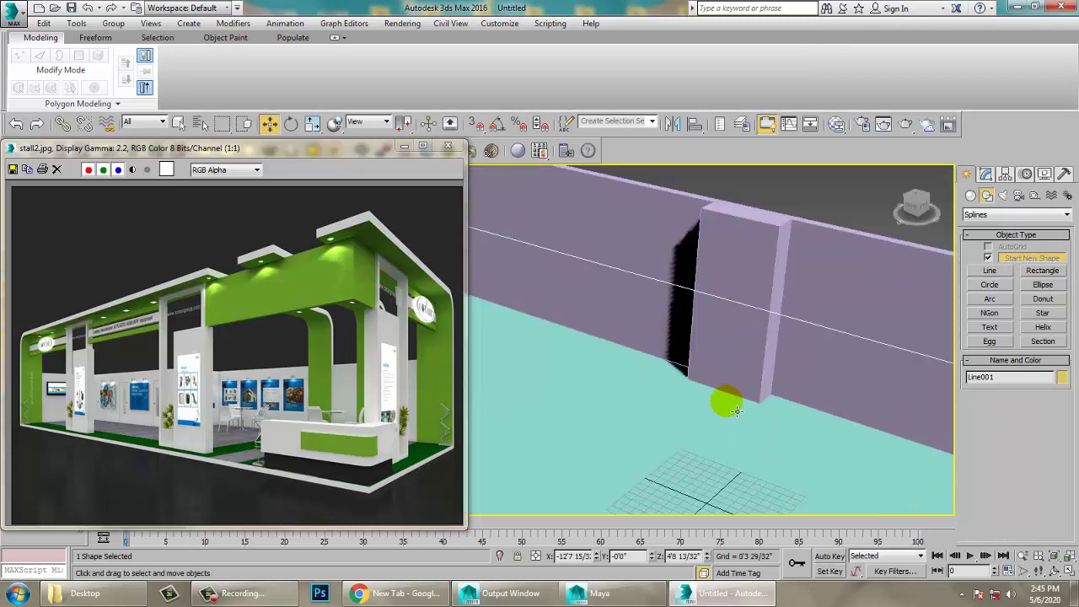
{"action": "scroll", "coordinate": [737, 411], "scroll_direction": "down", "scroll_amount": 5}
{"action": "middle_click_drag", "start_coordinate": [650, 368], "coordinate": [711, 345]}
{"action": "left_click_drag", "start_coordinate": [691, 306], "coordinate": [635, 346]}
{"action": "middle_click_drag", "start_coordinate": [642, 340], "coordinate": [762, 301], "text": "alt"}
- Fillet the L-shaped line's upper outer corner in the Front view with a radius of about 1'6"
{"action": "key", "text": "alt+w"}
{"action": "middle_click", "coordinate": [874, 238]}
{"action": "key", "text": "alt+w"}
{"action": "middle_click_drag", "start_coordinate": [577, 313], "coordinate": [681, 298]}
{"action": "scroll", "coordinate": [647, 325], "scroll_direction": "up", "scroll_amount": 2}
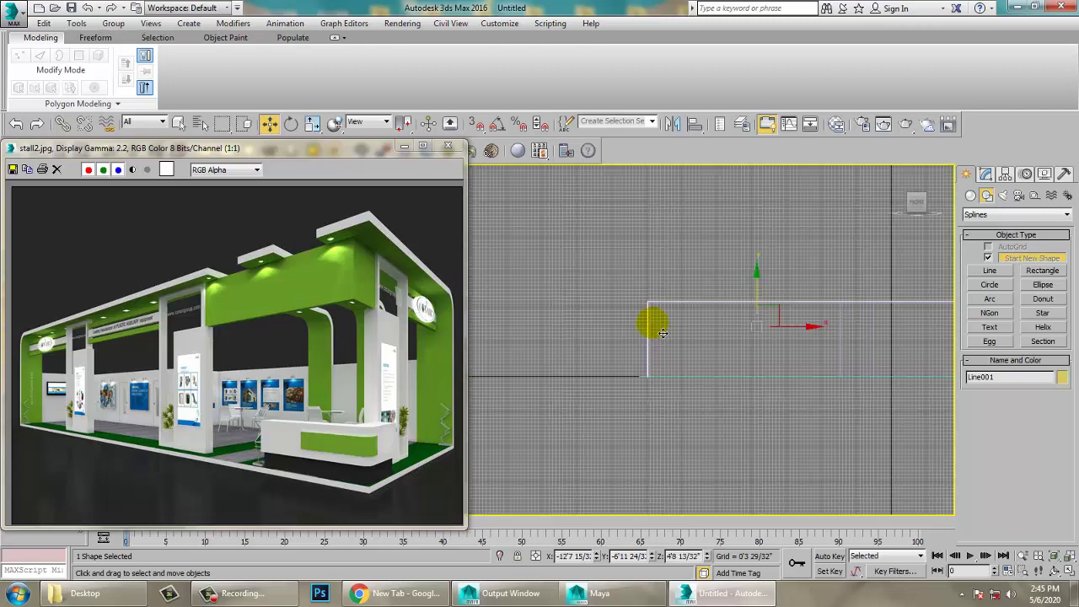
{"action": "key", "text": "1"}
{"action": "left_click_drag", "start_coordinate": [630, 265], "coordinate": [668, 319]}
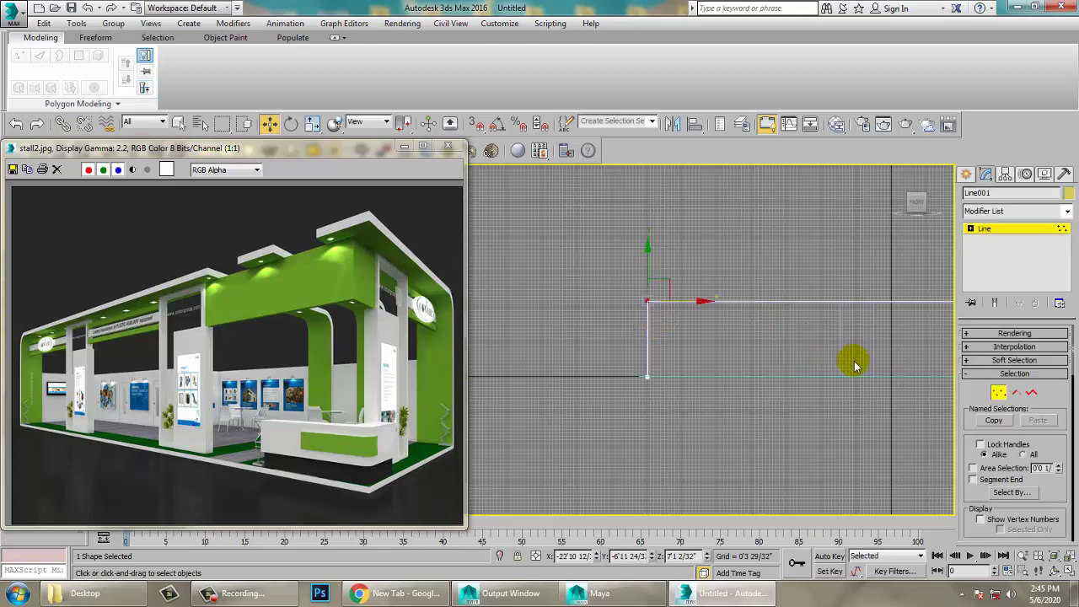
{"action": "scroll", "coordinate": [1059, 422], "scroll_direction": "down", "scroll_amount": 5}
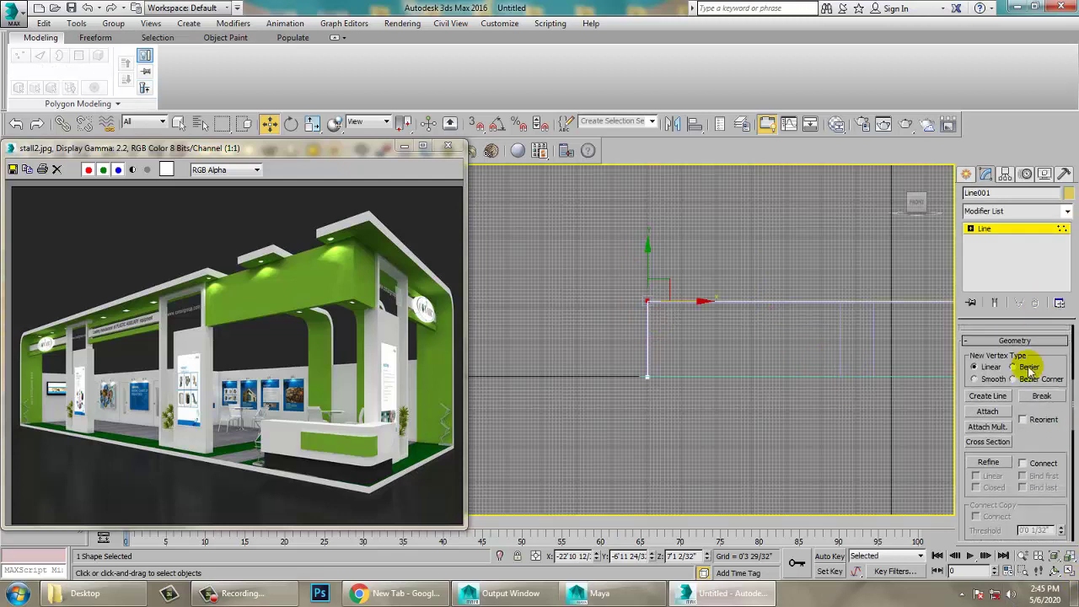
{"action": "scroll", "coordinate": [1066, 439], "scroll_direction": "down", "scroll_amount": 5}
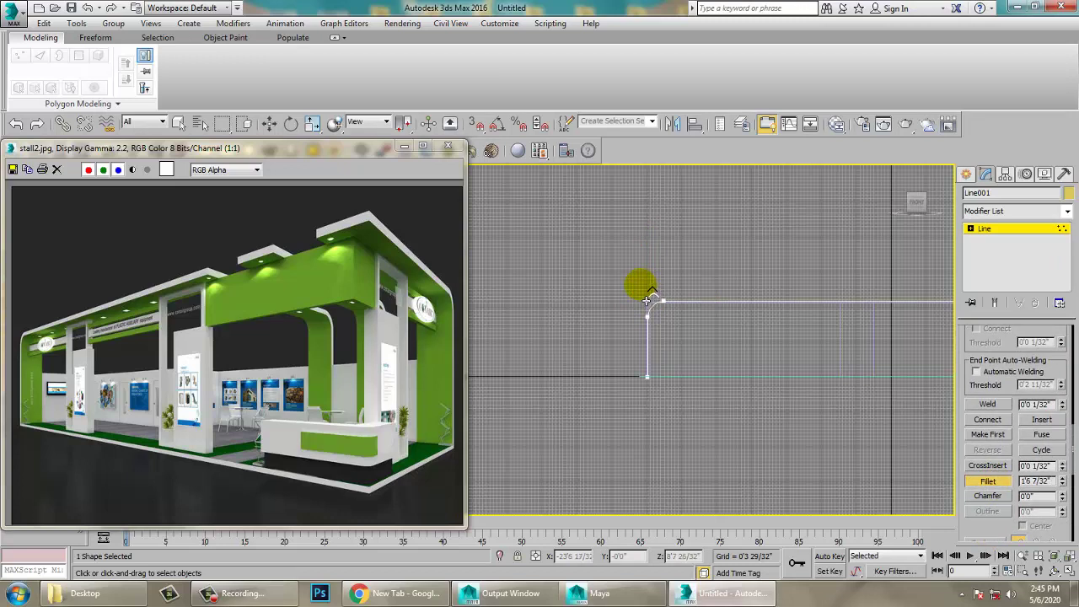
{"action": "scroll", "coordinate": [932, 317], "scroll_direction": "up", "scroll_amount": 2}
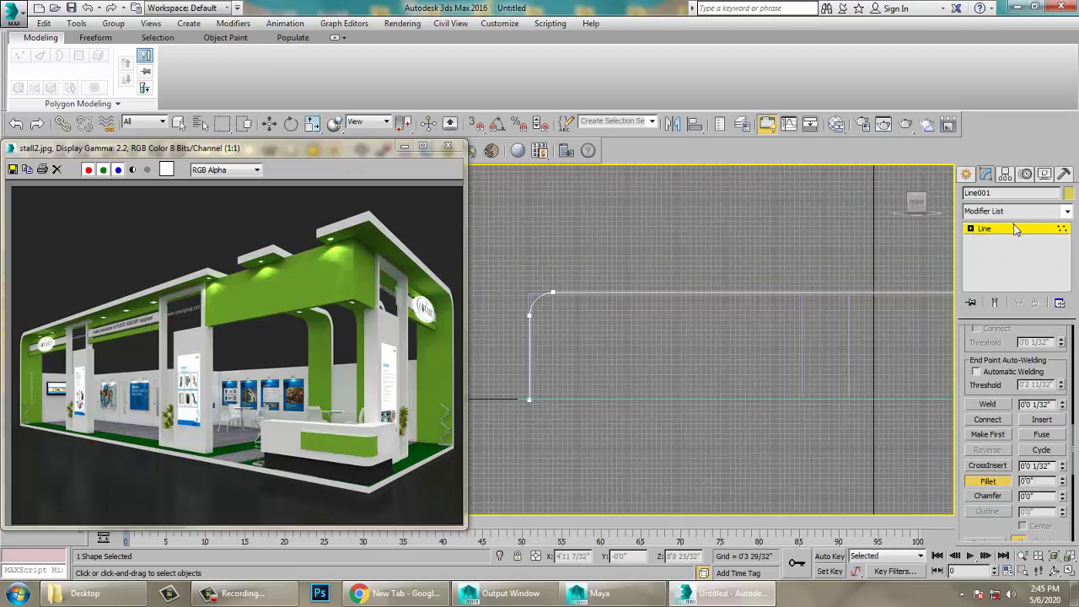
{"action": "left_click", "coordinate": [1016, 229]}
- Make the curved line display as solid geometry in the viewport with a Rectangular cross-section
{"action": "key", "text": "w"}
{"action": "key", "text": "alt+w"}
{"action": "right_click", "coordinate": [902, 377]}
{"action": "key", "text": "alt+w"}
{"action": "middle_click_drag", "start_coordinate": [862, 385], "coordinate": [785, 327], "text": "alt"}
{"action": "scroll", "coordinate": [998, 375], "scroll_direction": "up", "scroll_amount": 5}
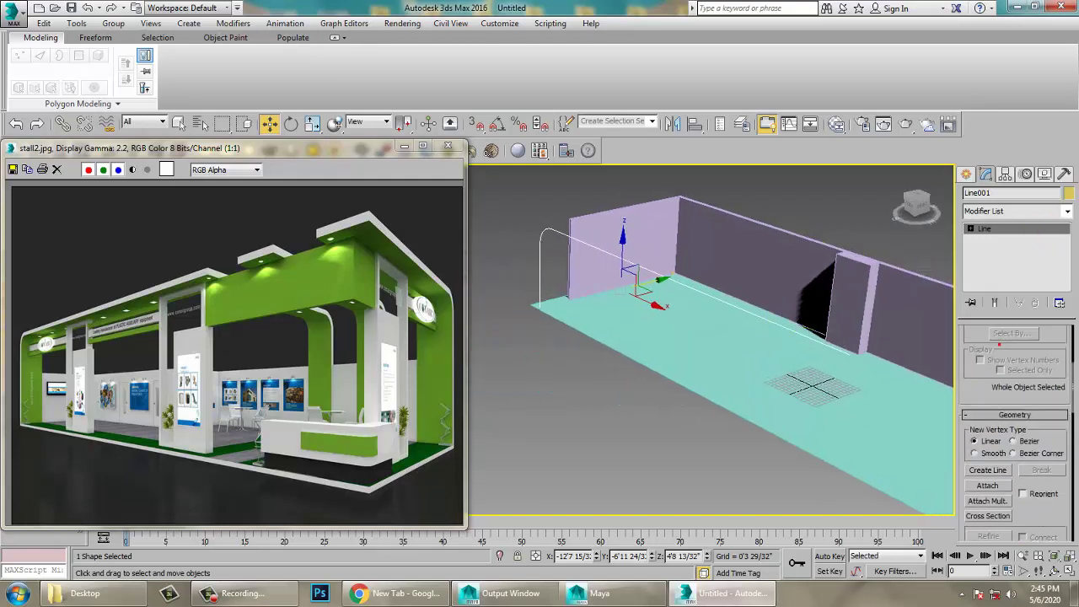
{"action": "scroll", "coordinate": [987, 357], "scroll_direction": "up", "scroll_amount": 3}
{"action": "left_click", "coordinate": [976, 336]}
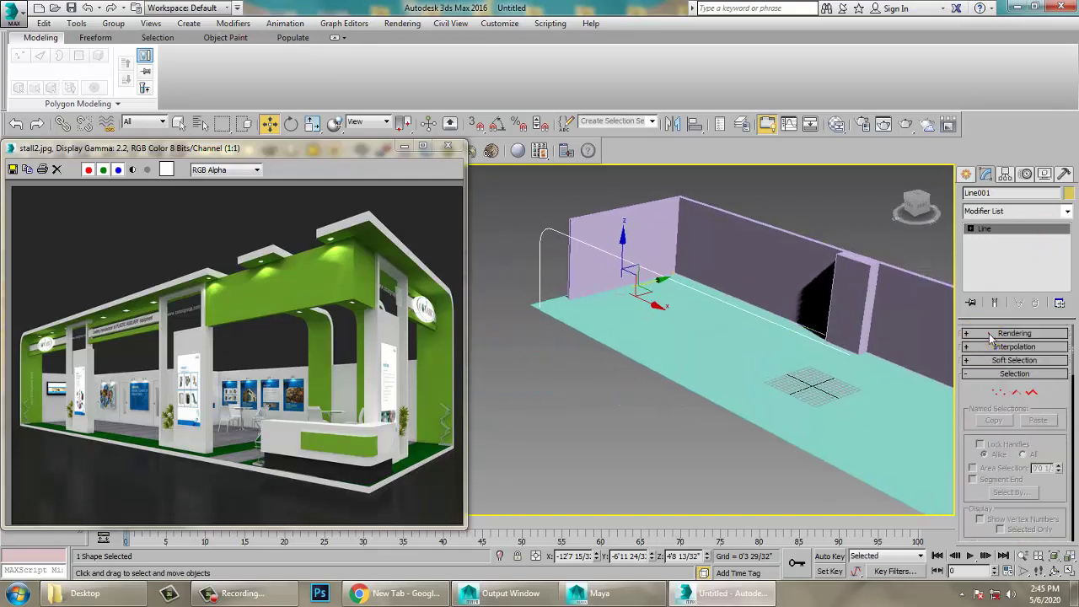
{"action": "left_click", "coordinate": [994, 334]}
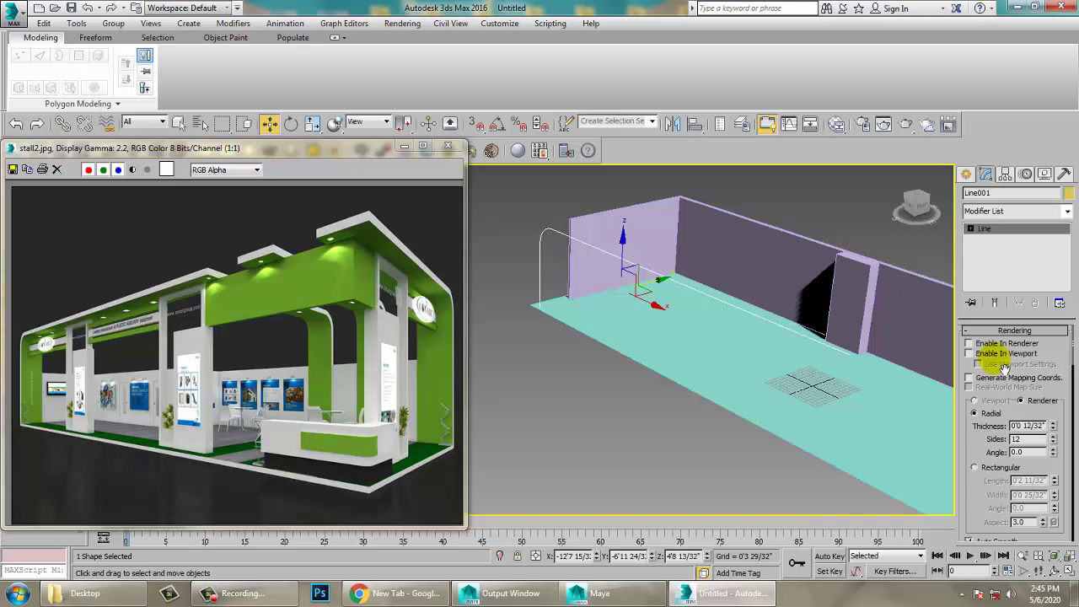
{"action": "left_click", "coordinate": [995, 470]}
- Set the frame's rectangular cross-section to a length of 2'4 24/32" and a width of 0'2 22/32"
{"action": "left_click_drag", "start_coordinate": [1054, 480], "coordinate": [1036, 265]}
{"action": "left_click_drag", "start_coordinate": [1056, 499], "coordinate": [1046, 331]}
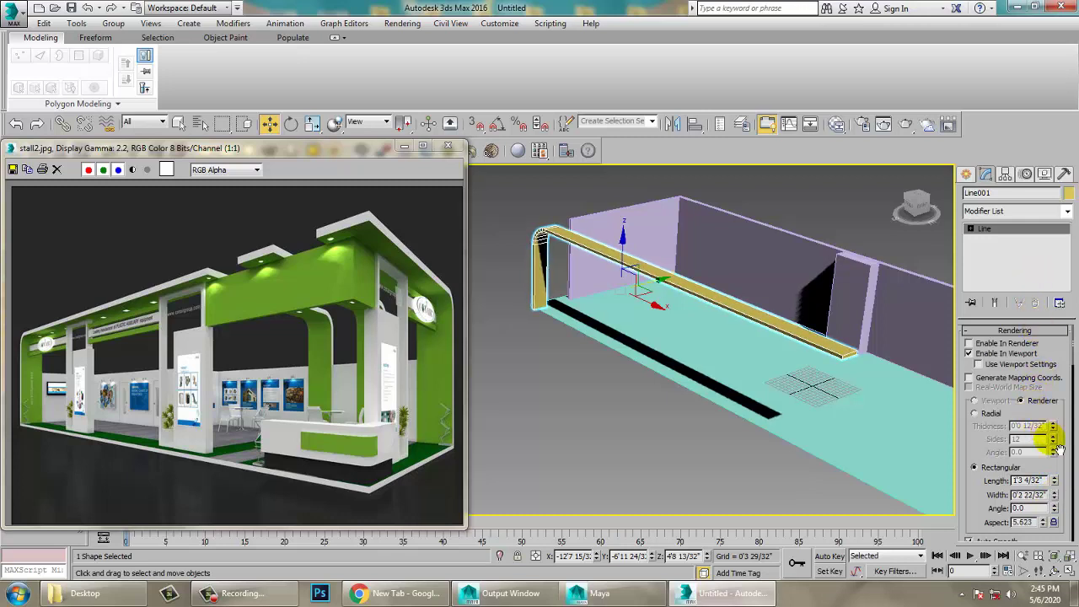
{"action": "left_click_drag", "start_coordinate": [1054, 482], "coordinate": [1066, 431]}
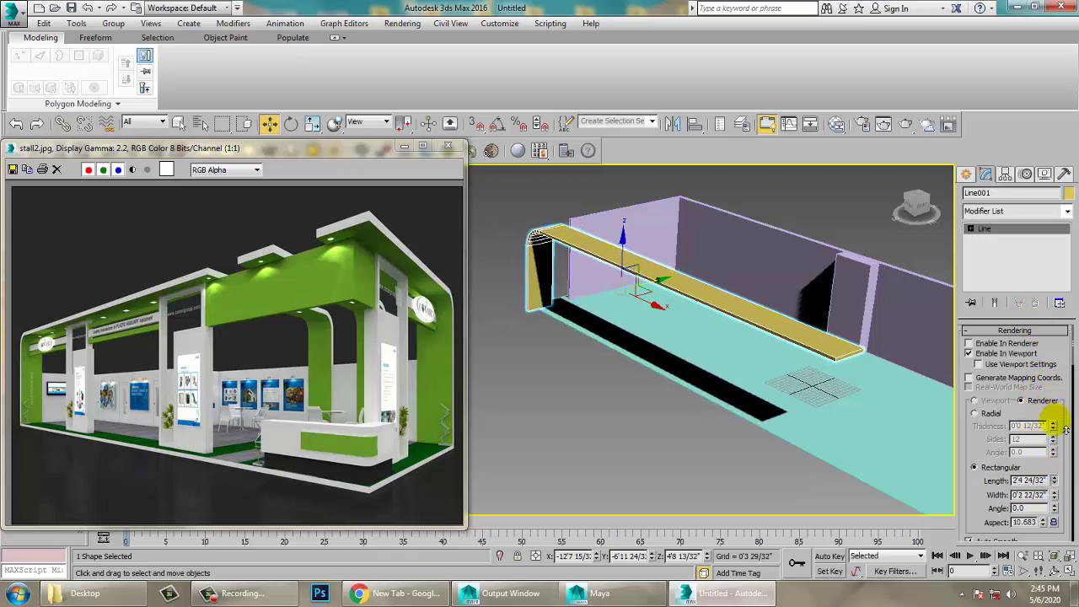
- Move the curved frame inward along Y over the floor, to Y -5'11 15/32"
{"action": "middle_click_drag", "start_coordinate": [831, 337], "coordinate": [722, 292], "text": "alt"}
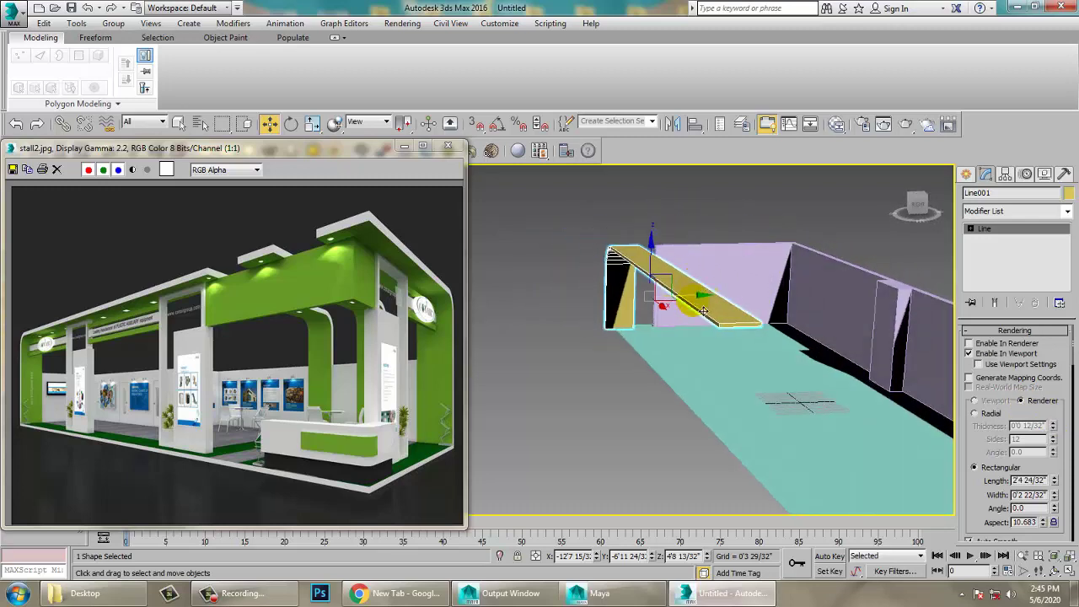
{"action": "left_click_drag", "start_coordinate": [696, 305], "coordinate": [711, 308]}
{"action": "mouse_move", "coordinate": [696, 312]}
{"action": "middle_mouse_down", "text": "alt"}
{"action": "mouse_move", "coordinate": [715, 313]}
{"action": "mouse_move", "coordinate": [693, 313]}
{"action": "middle_mouse_up", "text": "alt"}
- Adjust the side wall's front-end vertices along Y toward the curved frame
{"action": "left_click", "coordinate": [651, 251]}
{"action": "key", "text": "1"}
{"action": "middle_click_drag", "start_coordinate": [751, 244], "coordinate": [685, 263], "text": "alt"}
{"action": "left_click_drag", "start_coordinate": [748, 385], "coordinate": [749, 382]}
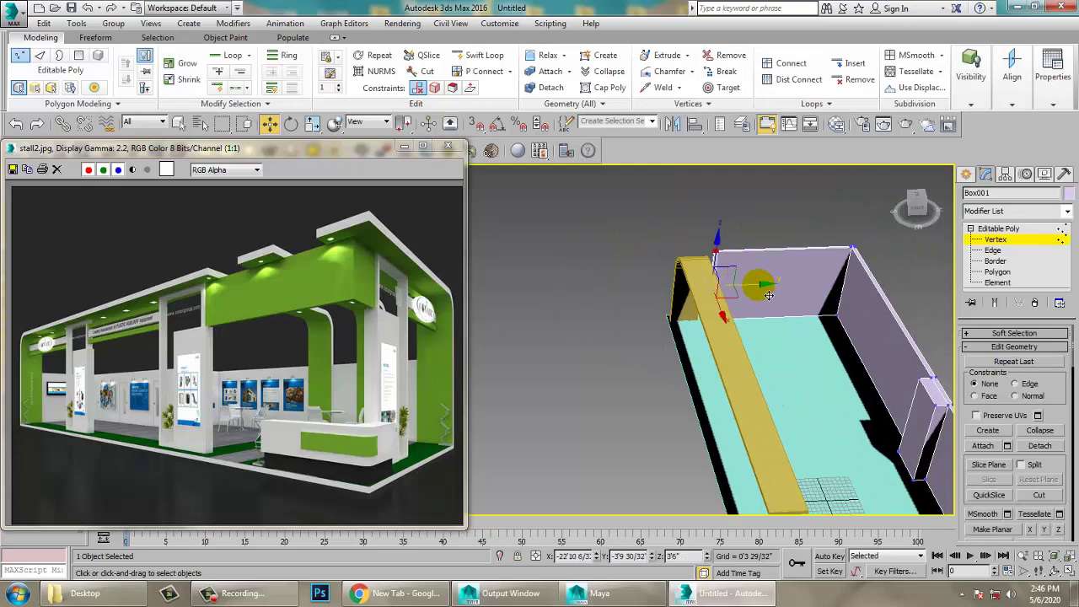
{"action": "middle_click_drag", "start_coordinate": [755, 290], "coordinate": [739, 361], "text": "alt"}
{"action": "left_click", "coordinate": [1001, 229]}
- Raise the curved frame's upper vertices along Z so the beam sits well above the walls
{"action": "left_click", "coordinate": [754, 303]}
{"action": "key", "text": "1"}
{"action": "scroll", "coordinate": [584, 317], "scroll_direction": "down", "scroll_amount": 4}
{"action": "middle_click_drag", "start_coordinate": [586, 317], "coordinate": [591, 318], "text": "alt"}
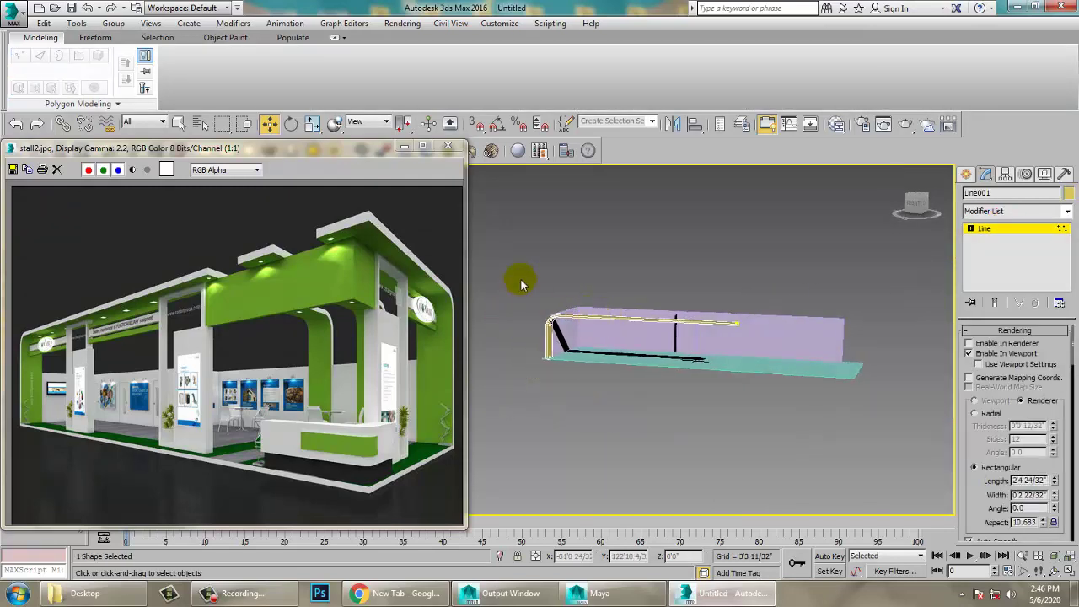
{"action": "left_click_drag", "start_coordinate": [831, 348], "coordinate": [829, 347]}
{"action": "left_click_drag", "start_coordinate": [741, 278], "coordinate": [742, 242]}
{"action": "middle_click_drag", "start_coordinate": [742, 253], "coordinate": [717, 359], "text": "alt"}
{"action": "scroll", "coordinate": [705, 318], "scroll_direction": "up", "scroll_amount": 4}
{"action": "scroll", "coordinate": [942, 242], "scroll_direction": "up", "scroll_amount": 4}
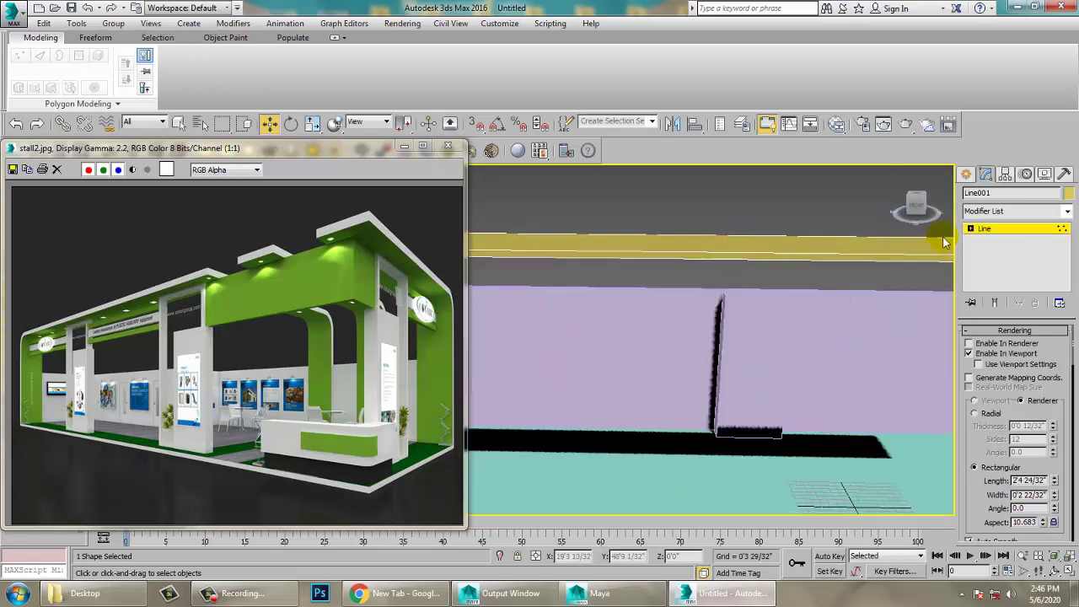
{"action": "left_click", "coordinate": [1012, 229]}
- Thicken the curved frame by setting its rectangular width to 0'4 5/32"
{"action": "left_click_drag", "start_coordinate": [1055, 496], "coordinate": [1056, 466]}
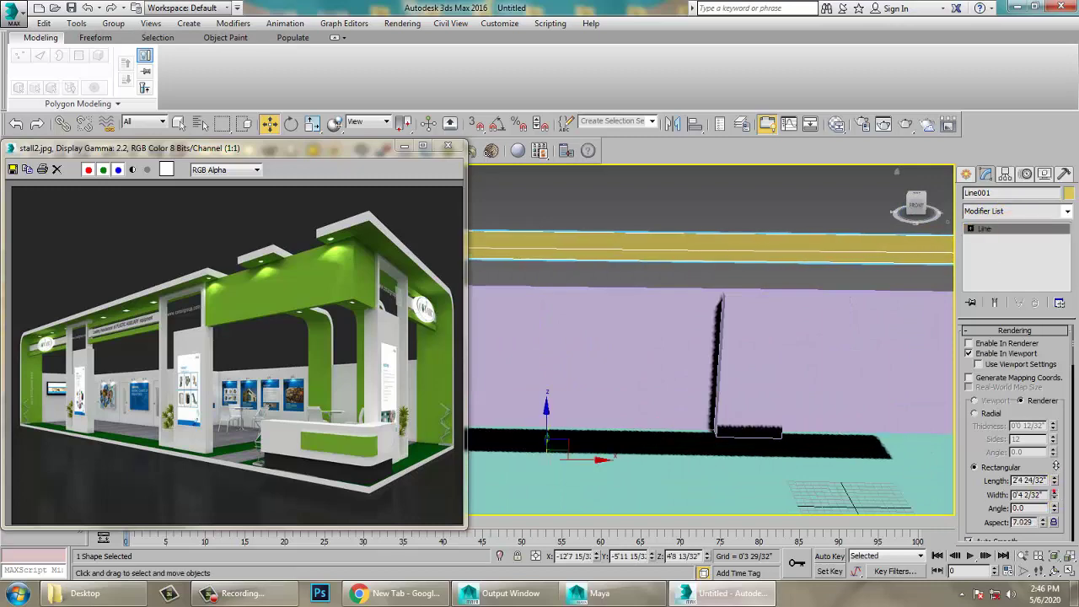
{"action": "middle_click_drag", "start_coordinate": [655, 403], "coordinate": [723, 426]}
{"action": "scroll", "coordinate": [797, 419], "scroll_direction": "down", "scroll_amount": 4}
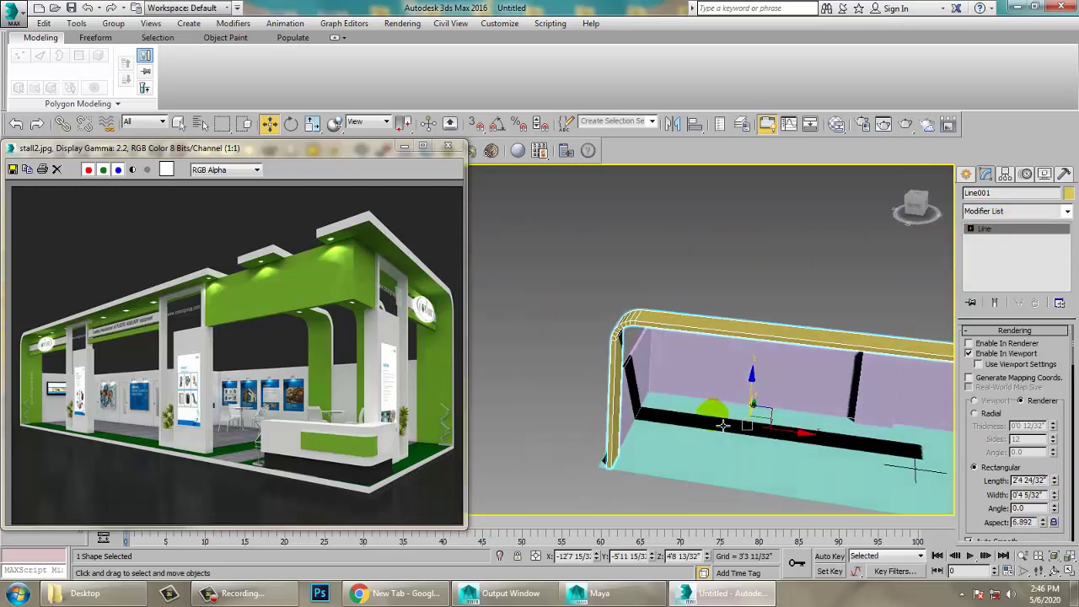
{"action": "scroll", "coordinate": [643, 402], "scroll_direction": "up", "scroll_amount": 4}
- Nudge the curved frame along X in the Front view to align its upright with the side wall, at X -12'7 1/32"
{"action": "key", "text": "alt+w"}
{"action": "right_click", "coordinate": [747, 243]}
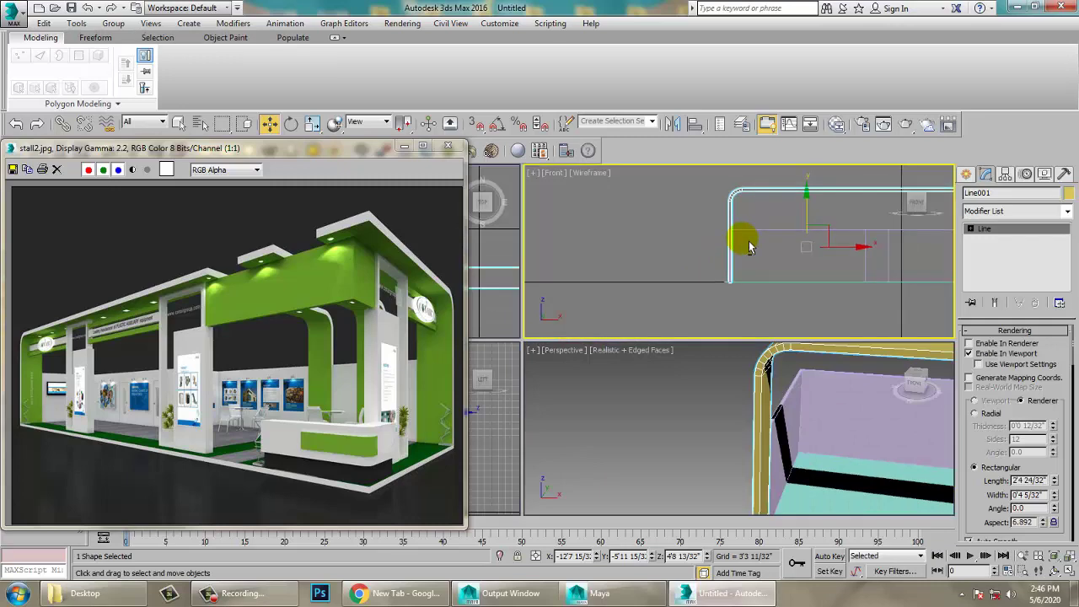
{"action": "key", "text": "alt+w"}
{"action": "scroll", "coordinate": [642, 337], "scroll_direction": "up", "scroll_amount": 3}
{"action": "middle_click_drag", "start_coordinate": [636, 337], "coordinate": [784, 331]}
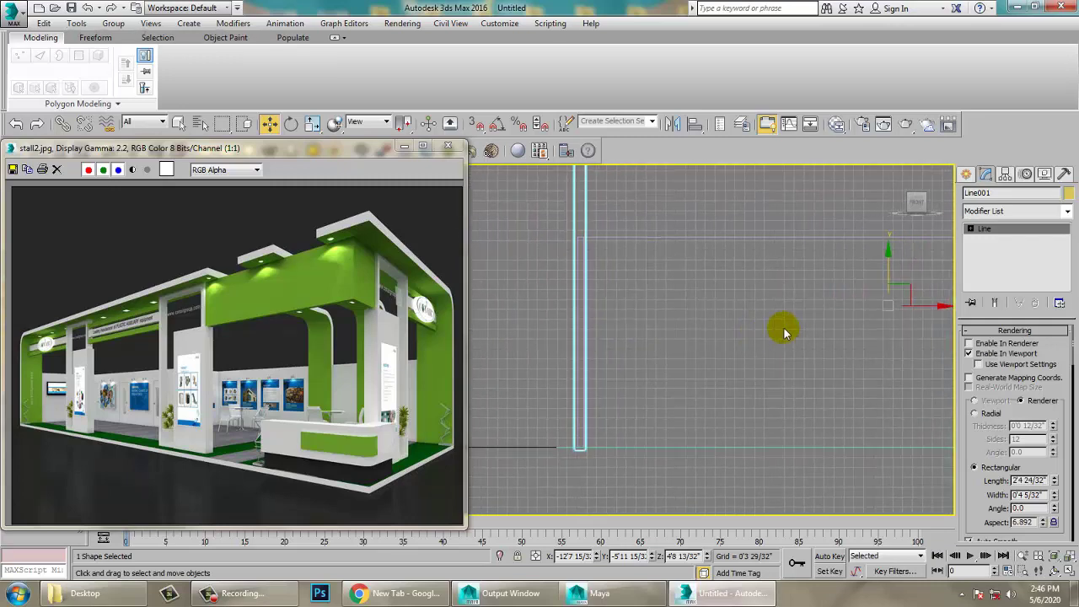
{"action": "left_click_drag", "start_coordinate": [940, 312], "coordinate": [942, 312]}
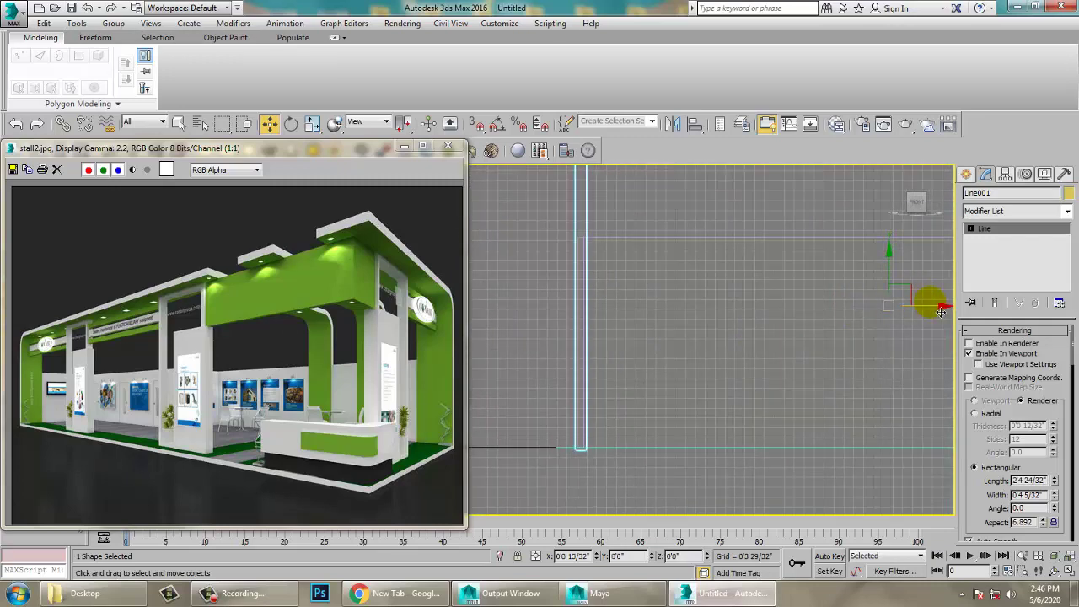
- Examine the curved frame's fit against the floor and walls from several angles in the perspective view
{"action": "key", "text": "alt+w"}
{"action": "right_click", "coordinate": [759, 461]}
{"action": "key", "text": "alt+w"}
{"action": "middle_click_drag", "start_coordinate": [757, 420], "coordinate": [742, 435], "text": "alt"}
{"action": "scroll", "coordinate": [839, 394], "scroll_direction": "down", "scroll_amount": 1}
{"action": "middle_click_drag", "start_coordinate": [801, 394], "coordinate": [653, 355]}
{"action": "scroll", "coordinate": [696, 397], "scroll_direction": "down", "scroll_amount": 3}
{"action": "scroll", "coordinate": [654, 355], "scroll_direction": "down", "scroll_amount": 4}
{"action": "middle_click_drag", "start_coordinate": [738, 371], "coordinate": [709, 362]}
{"action": "middle_click_drag", "start_coordinate": [709, 362], "coordinate": [719, 364], "text": "alt"}
{"action": "middle_click_drag", "start_coordinate": [720, 368], "coordinate": [696, 414], "text": "alt"}
- Draw a tall thin Box in the Front view from the beam's underside down to the floor, near the beam's free end
{"action": "key", "text": "alt+w"}
{"action": "key", "text": "alt+w"}
{"action": "middle_click_drag", "start_coordinate": [816, 236], "coordinate": [787, 270]}
{"action": "scroll", "coordinate": [757, 256], "scroll_direction": "down", "scroll_amount": 5}
{"action": "scroll", "coordinate": [785, 270], "scroll_direction": "up", "scroll_amount": 5}
{"action": "middle_click_drag", "start_coordinate": [600, 257], "coordinate": [689, 293]}
{"action": "scroll", "coordinate": [666, 287], "scroll_direction": "down", "scroll_amount": 5}
{"action": "scroll", "coordinate": [711, 306], "scroll_direction": "up", "scroll_amount": 1}
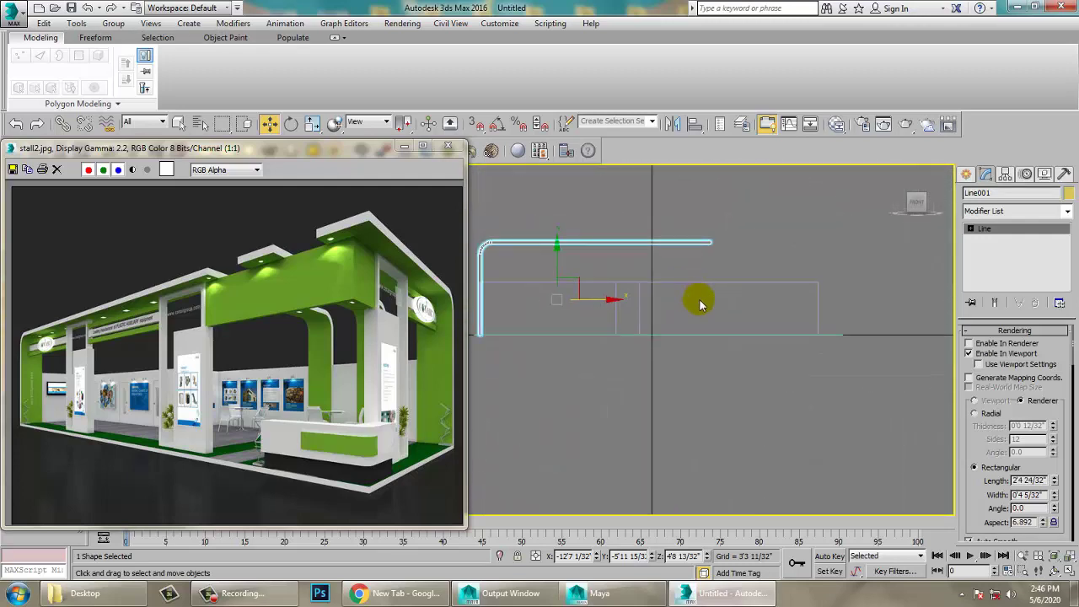
{"action": "left_click", "coordinate": [964, 175]}
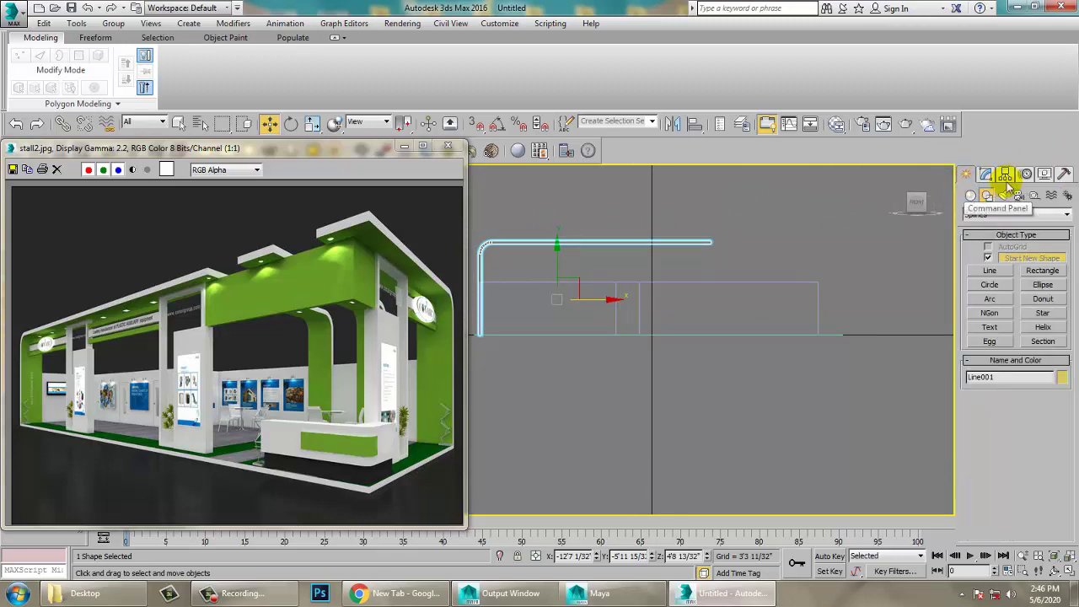
{"action": "left_click", "coordinate": [971, 196]}
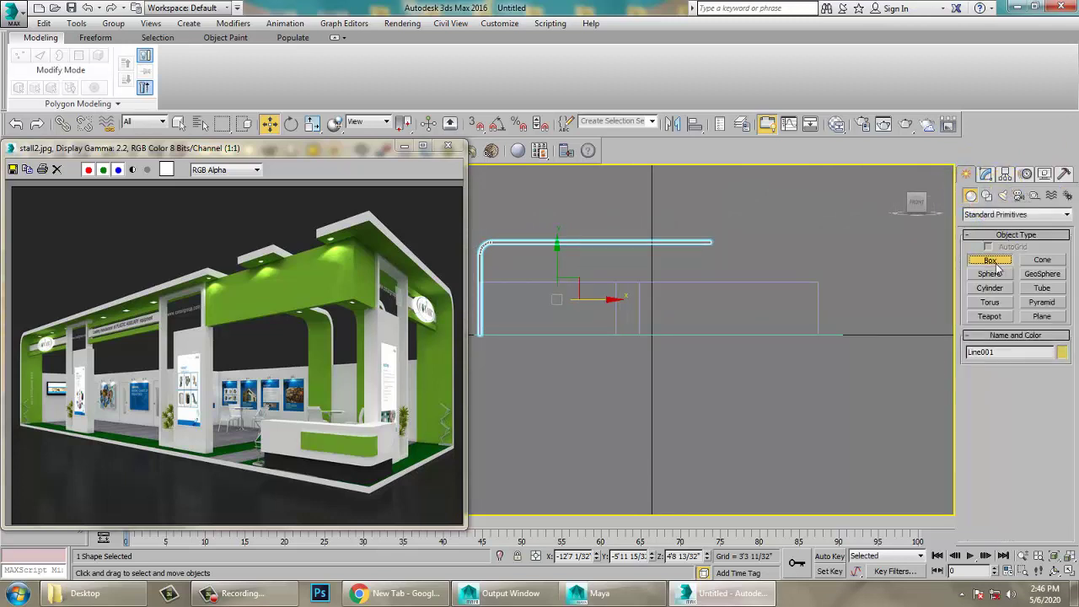
{"action": "left_click", "coordinate": [996, 264]}
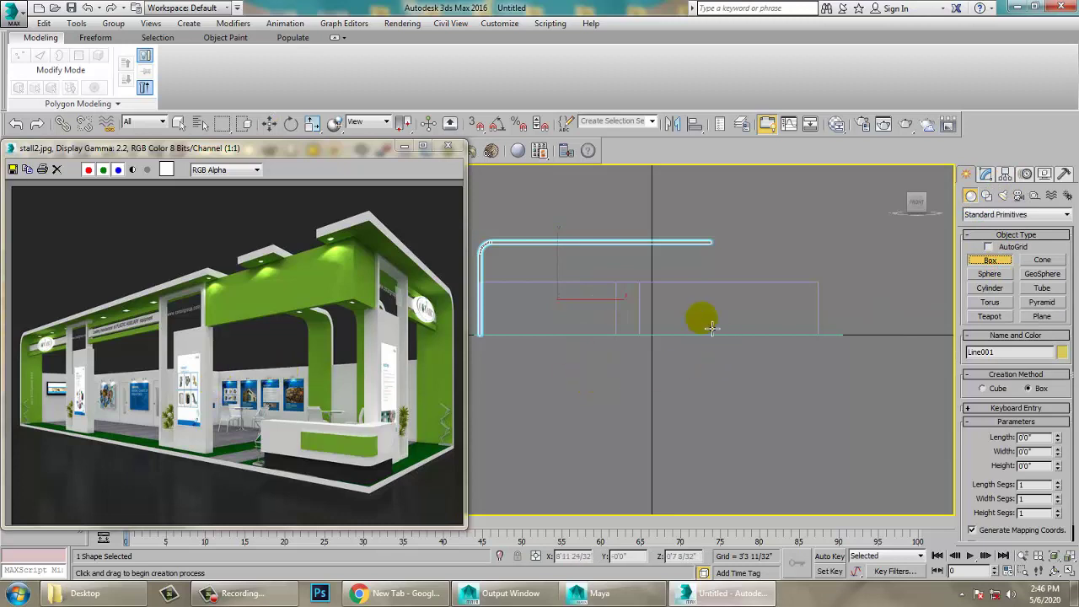
{"action": "scroll", "coordinate": [683, 282], "scroll_direction": "up", "scroll_amount": 2}
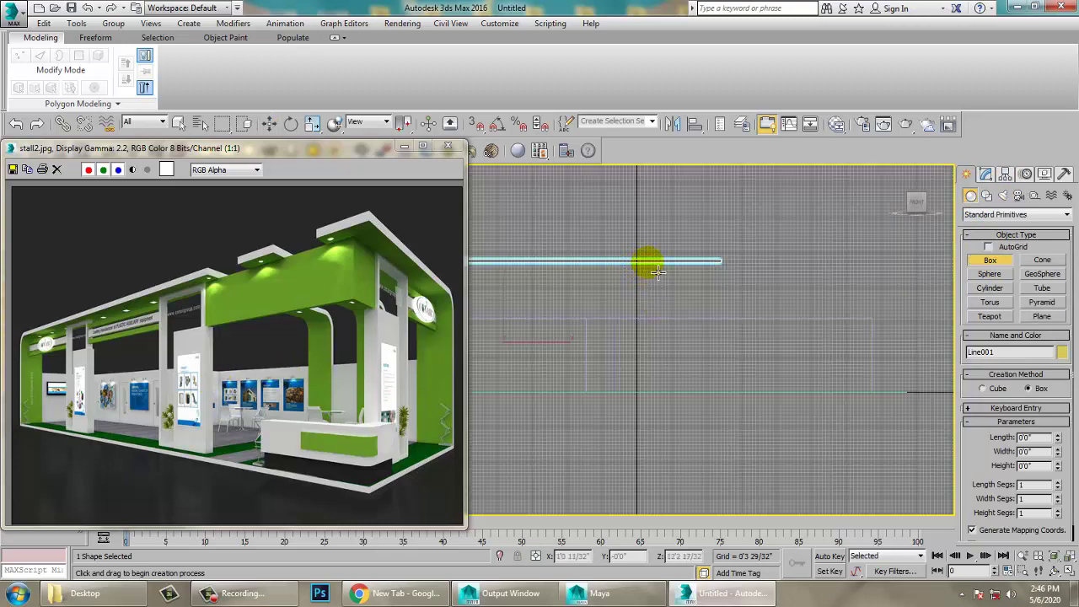
{"action": "left_click_drag", "start_coordinate": [642, 273], "coordinate": [700, 400]}
{"action": "key", "text": "w"}
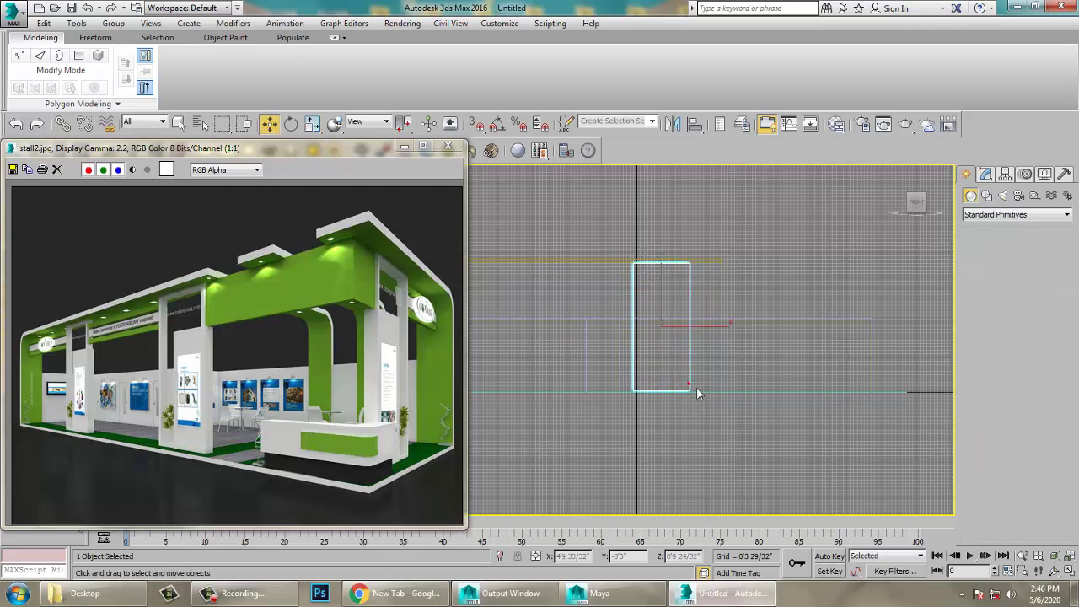
- Move the tall box along Y in the perspective view until it stands beneath the beam, at Y -5'9 20/32"
{"action": "key", "text": "alt+w"}
{"action": "left_click", "coordinate": [757, 411]}
{"action": "key", "text": "alt+w"}
{"action": "scroll", "coordinate": [709, 386], "scroll_direction": "down", "scroll_amount": 4}
{"action": "middle_click_drag", "start_coordinate": [708, 386], "coordinate": [626, 350], "text": "alt"}
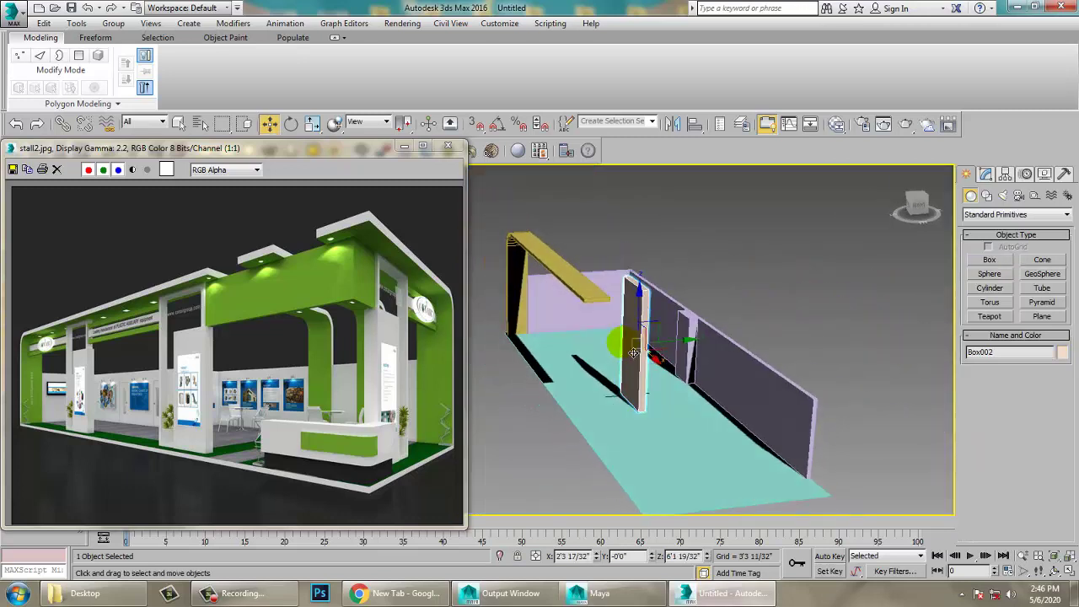
{"action": "left_click_drag", "start_coordinate": [692, 345], "coordinate": [636, 359]}
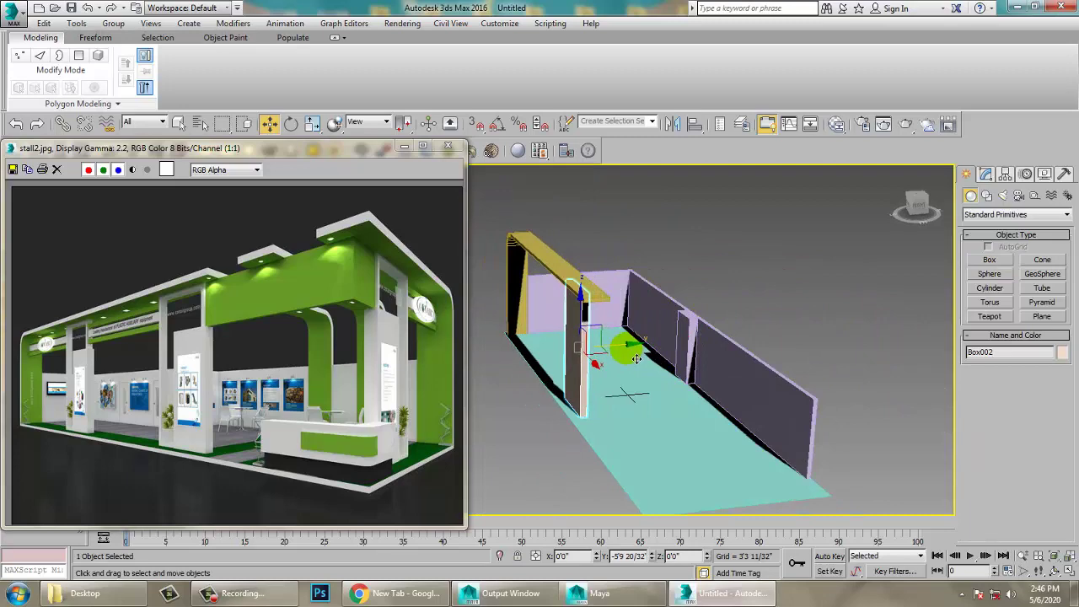
- Scale the tall box slightly along Y to adjust its thickness
{"action": "mouse_move", "coordinate": [636, 360]}
{"action": "middle_mouse_down", "text": "alt"}
{"action": "mouse_move", "coordinate": [681, 356]}
{"action": "mouse_move", "coordinate": [607, 350]}
{"action": "mouse_move", "coordinate": [684, 352]}
{"action": "mouse_move", "coordinate": [650, 351]}
{"action": "middle_mouse_up", "text": "alt"}
{"action": "scroll", "coordinate": [684, 352], "scroll_direction": "up", "scroll_amount": 4}
{"action": "key", "text": "r"}
{"action": "left_click_drag", "start_coordinate": [566, 369], "coordinate": [554, 371]}
{"action": "key", "text": "w"}
- Convert the tall box under the beam to an Editable Poly
{"action": "middle_click_drag", "start_coordinate": [663, 354], "coordinate": [706, 376], "text": "alt"}
{"action": "scroll", "coordinate": [750, 369], "scroll_direction": "down", "scroll_amount": 4}
{"action": "scroll", "coordinate": [699, 376], "scroll_direction": "up", "scroll_amount": 3}
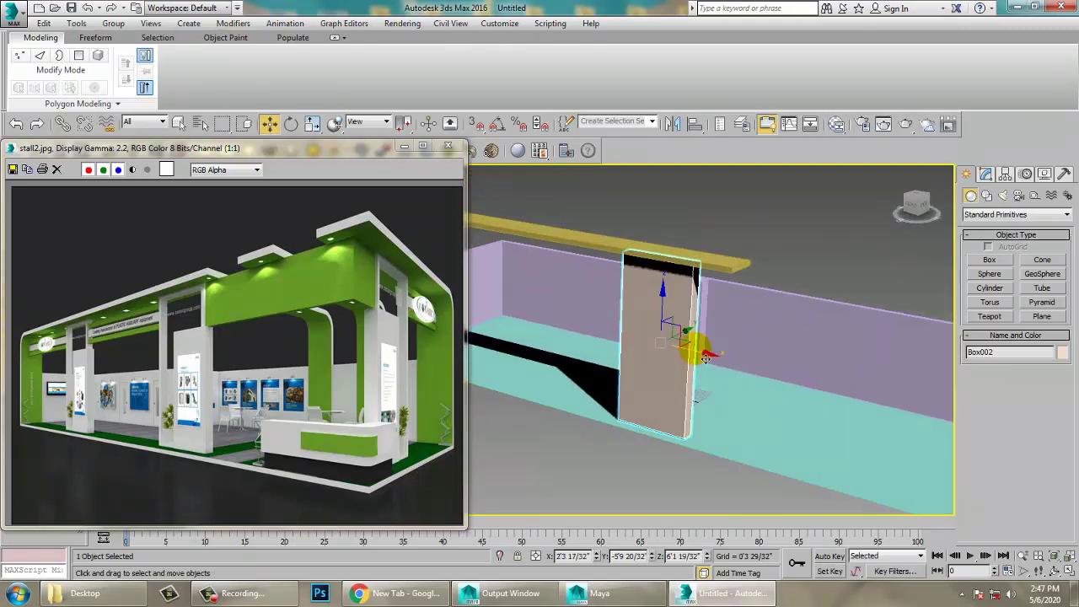
{"action": "right_click", "coordinate": [626, 361]}
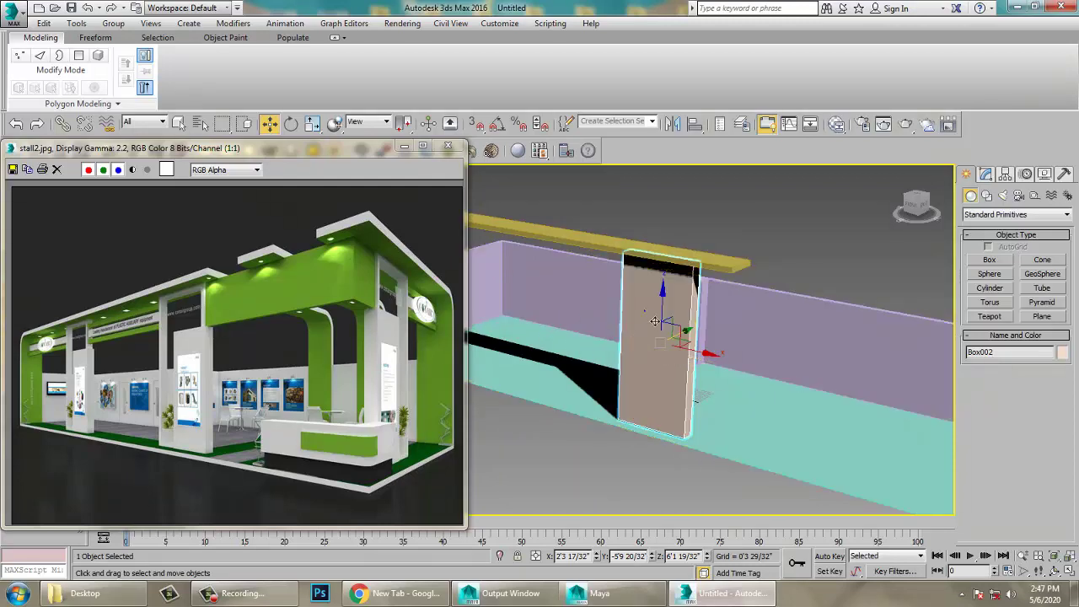
{"action": "right_click", "coordinate": [580, 306]}
{"action": "left_click", "coordinate": [745, 450]}
- Inset the tall box's front and back polygons by 0'3 15/32" and bridge them to cut a through opening
{"action": "key", "text": "4"}
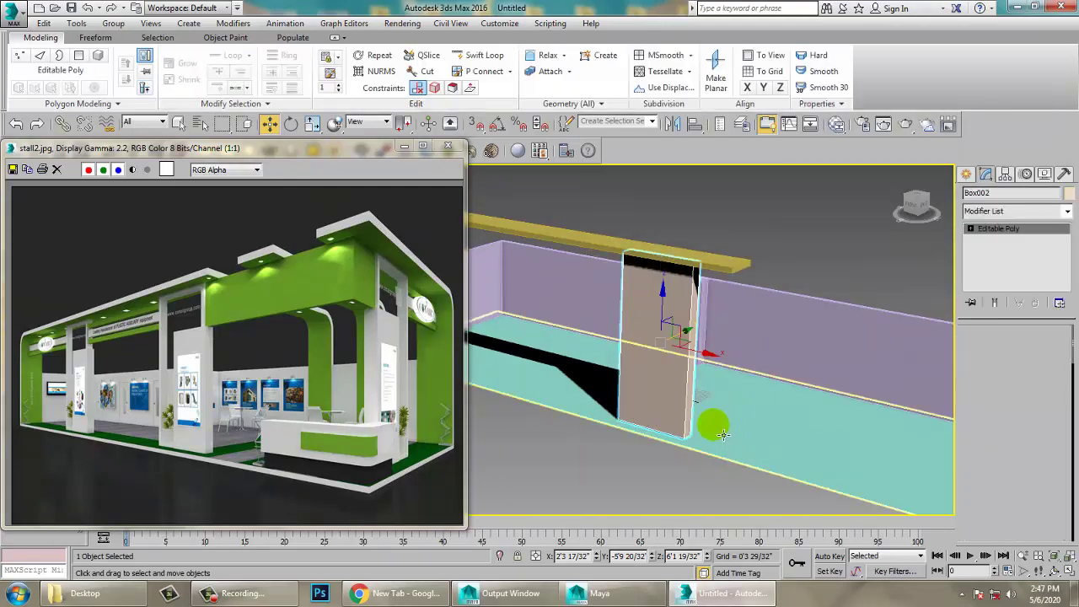
{"action": "left_click", "coordinate": [675, 394]}
{"action": "middle_click_drag", "start_coordinate": [793, 380], "coordinate": [695, 363], "text": "alt"}
{"action": "left_click", "coordinate": [679, 313], "text": "ctrl"}
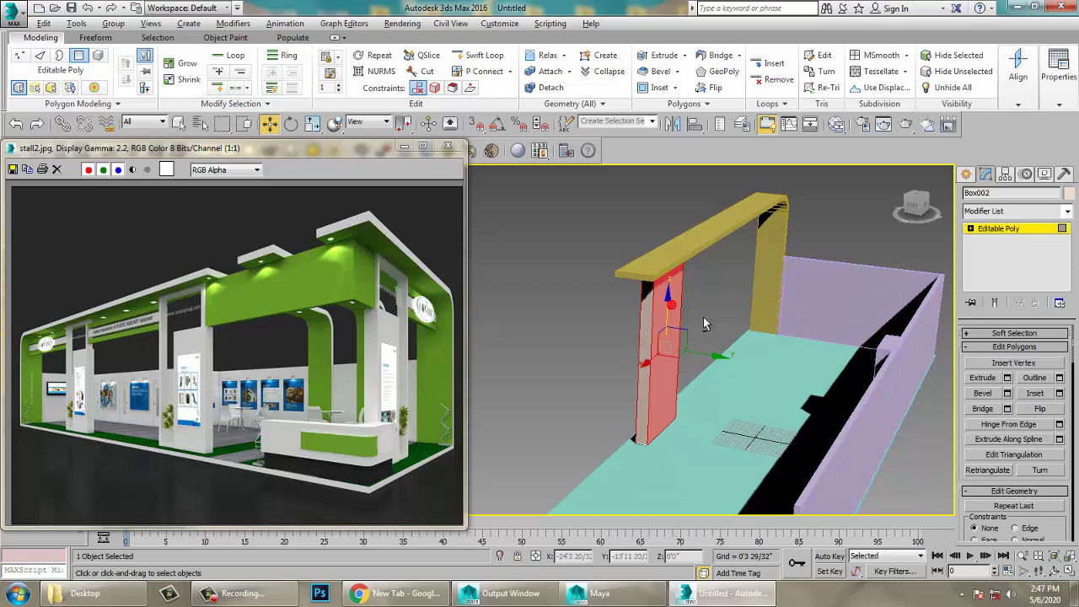
{"action": "middle_click_drag", "start_coordinate": [704, 323], "coordinate": [880, 336], "text": "alt"}
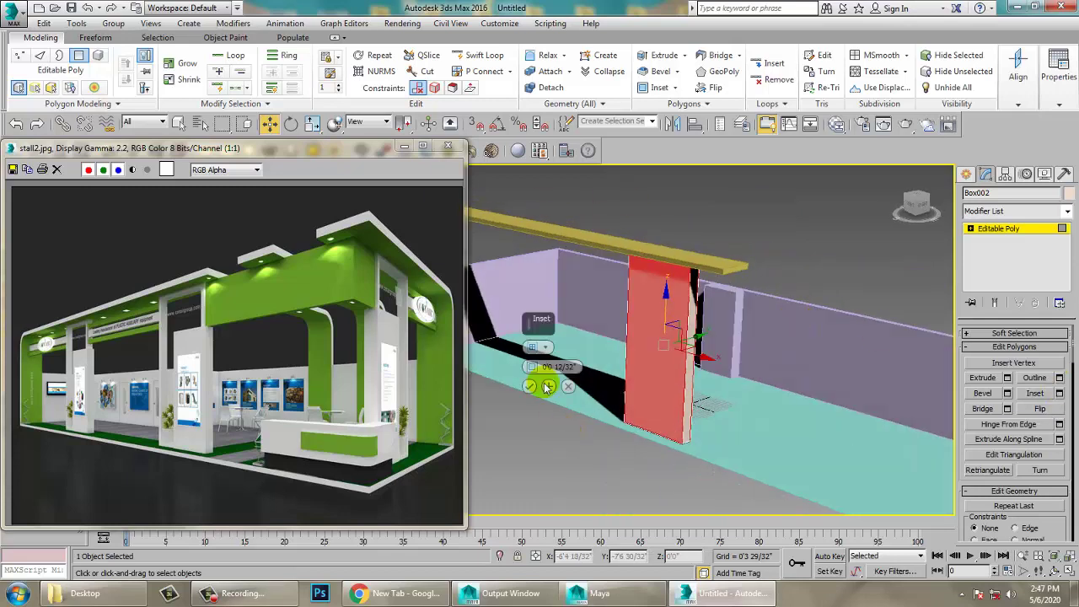
{"action": "left_click_drag", "start_coordinate": [532, 369], "coordinate": [520, 329]}
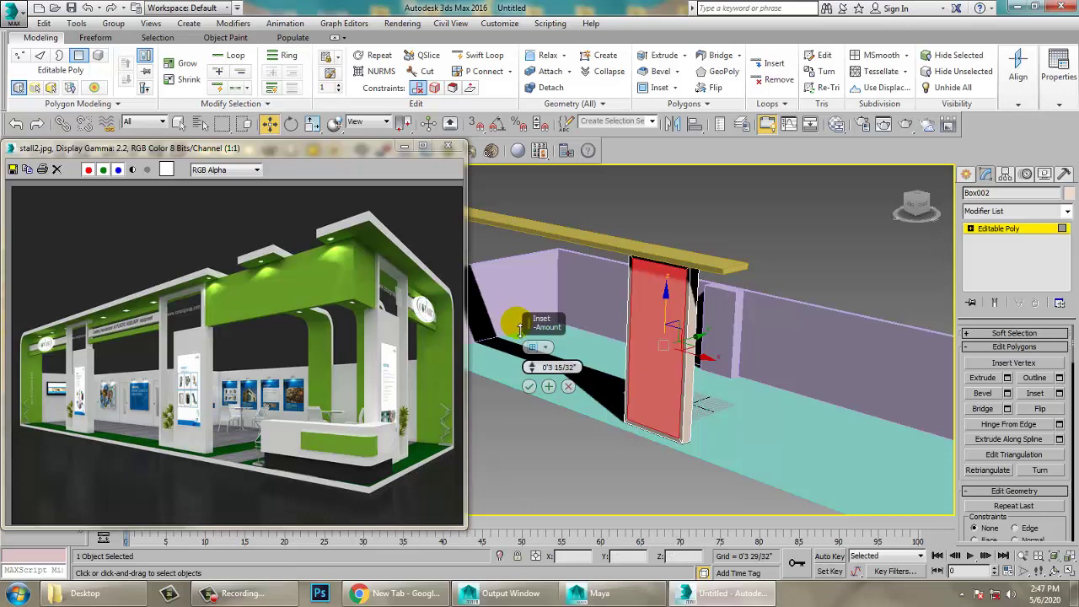
{"action": "left_click", "coordinate": [529, 386]}
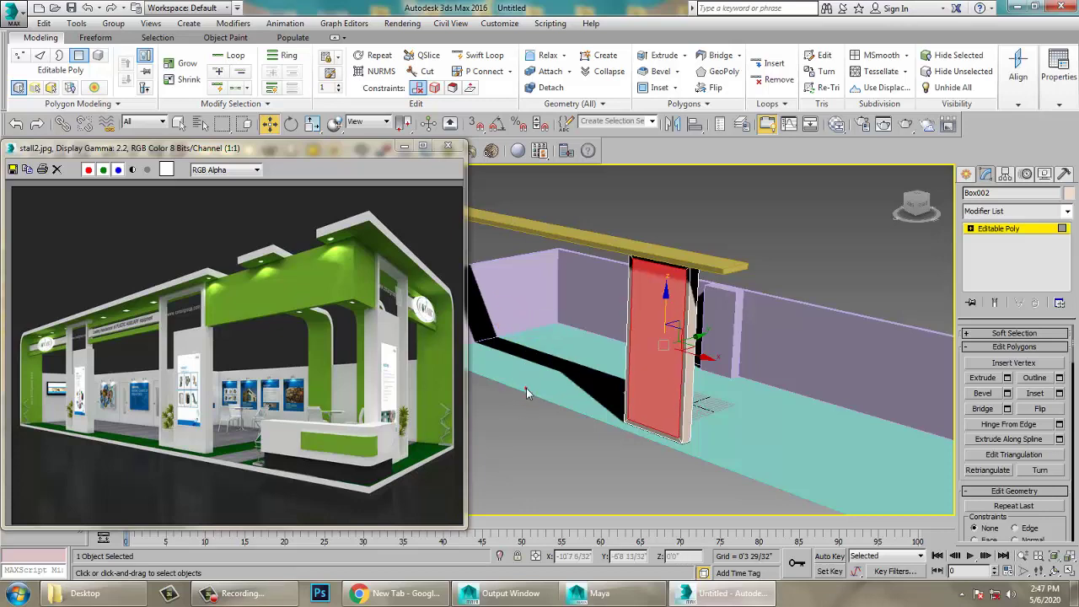
{"action": "left_click", "coordinate": [979, 413]}
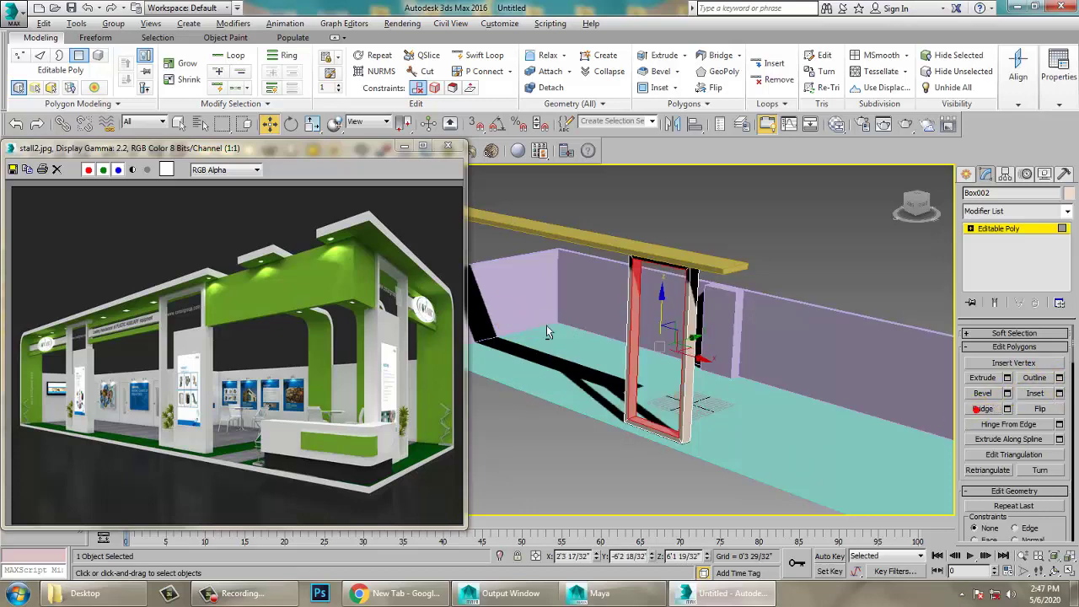
- Connect the vertical edges of the pillar frame's right leg to add two edge loops across it
{"action": "middle_click_drag", "start_coordinate": [549, 331], "coordinate": [578, 327], "text": "alt"}
{"action": "middle_click_drag", "start_coordinate": [678, 306], "coordinate": [673, 324], "text": "alt"}
{"action": "scroll", "coordinate": [673, 325], "scroll_direction": "up", "scroll_amount": 2}
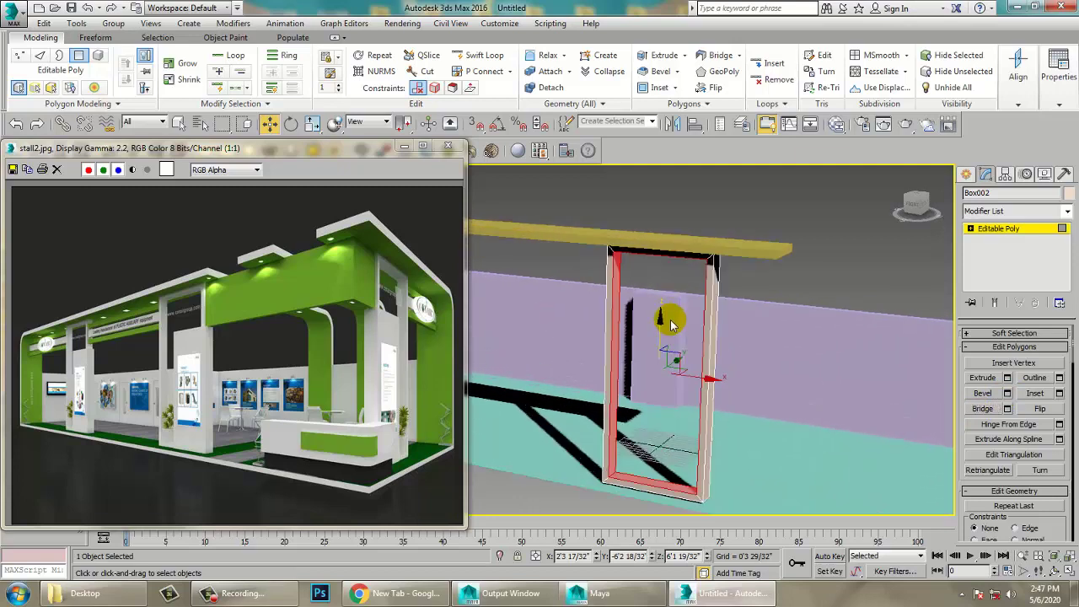
{"action": "left_click", "coordinate": [1012, 229]}
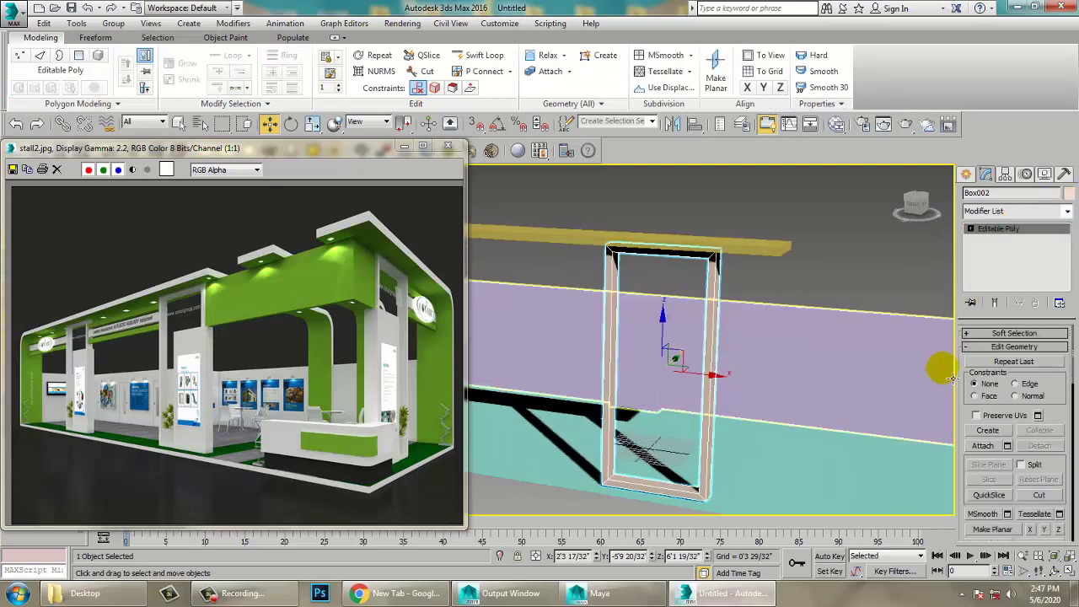
{"action": "left_click", "coordinate": [992, 251]}
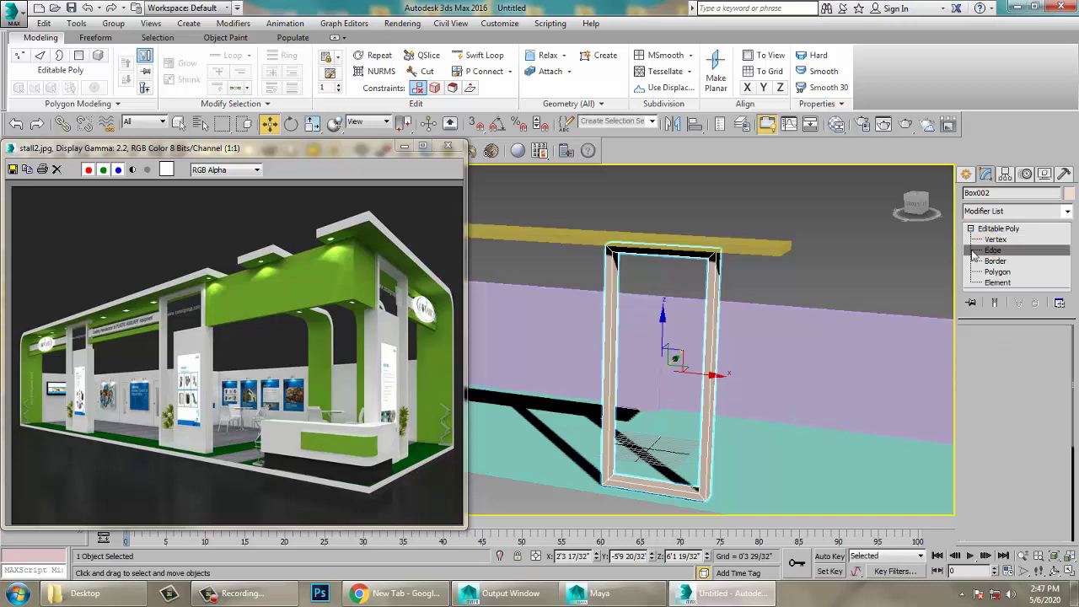
{"action": "left_click", "coordinate": [715, 342]}
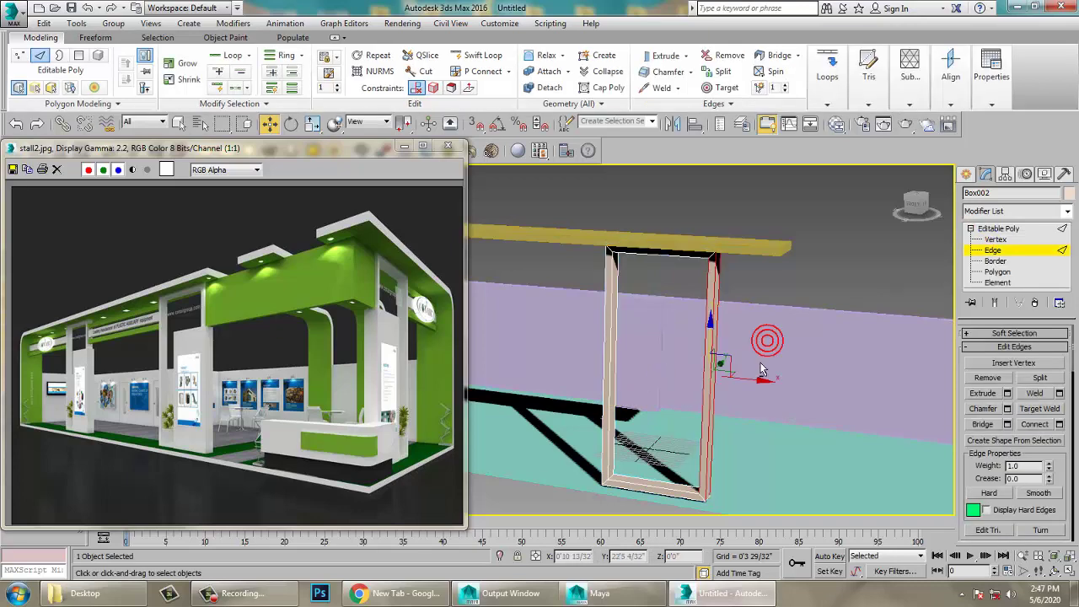
{"action": "left_click", "coordinate": [1060, 425]}
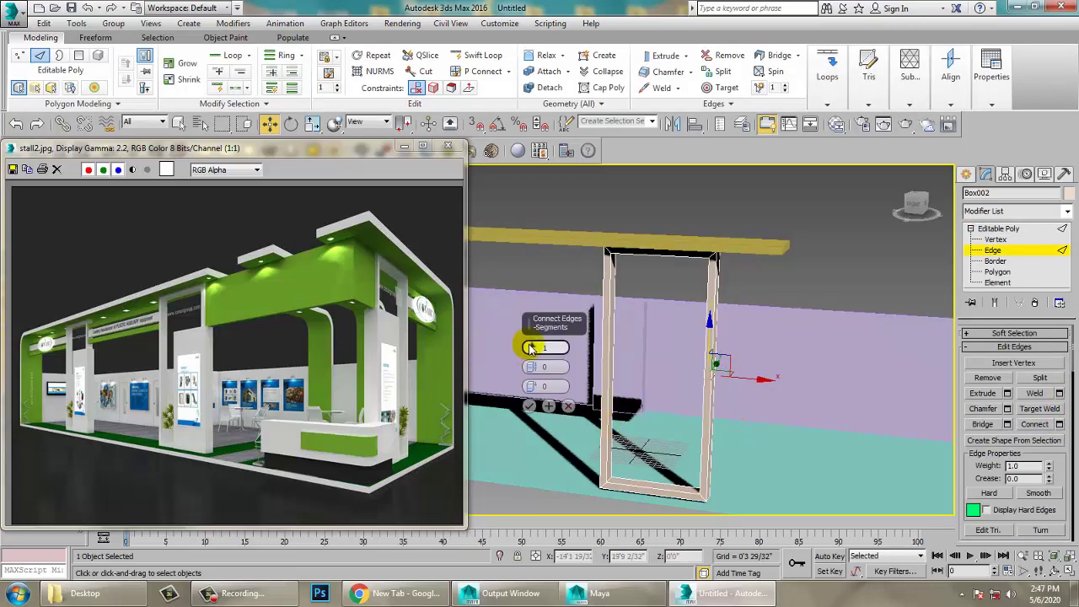
{"action": "left_click", "coordinate": [528, 410]}
- Scale the right leg's two new vertex loops closer together and flatten each loop along Z
{"action": "key", "text": "1"}
{"action": "left_click_drag", "start_coordinate": [662, 312], "coordinate": [762, 450]}
{"action": "key", "text": "r"}
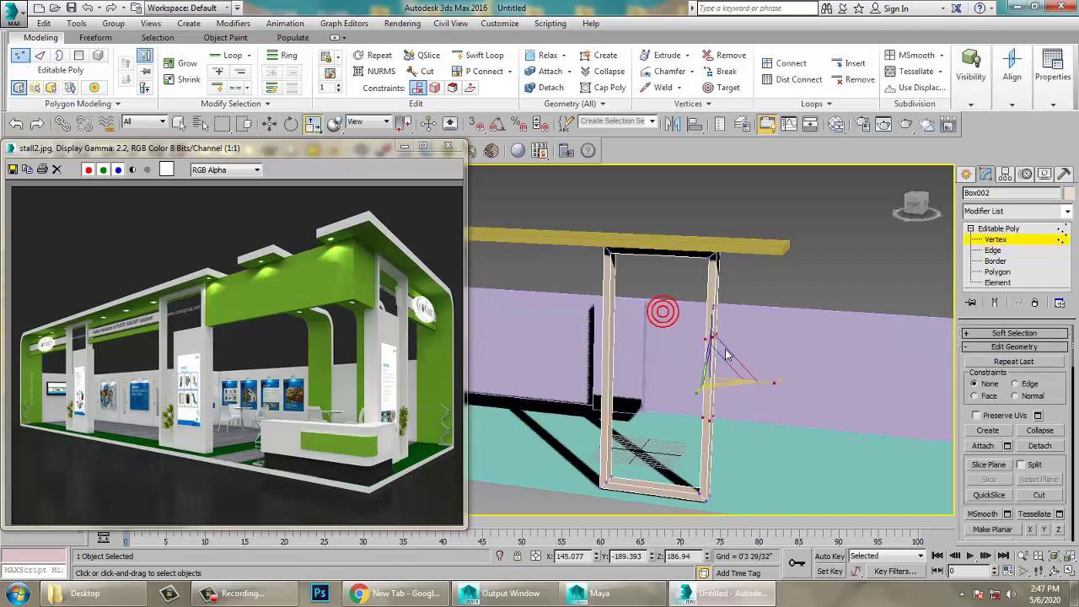
{"action": "left_click_drag", "start_coordinate": [656, 309], "coordinate": [769, 366]}
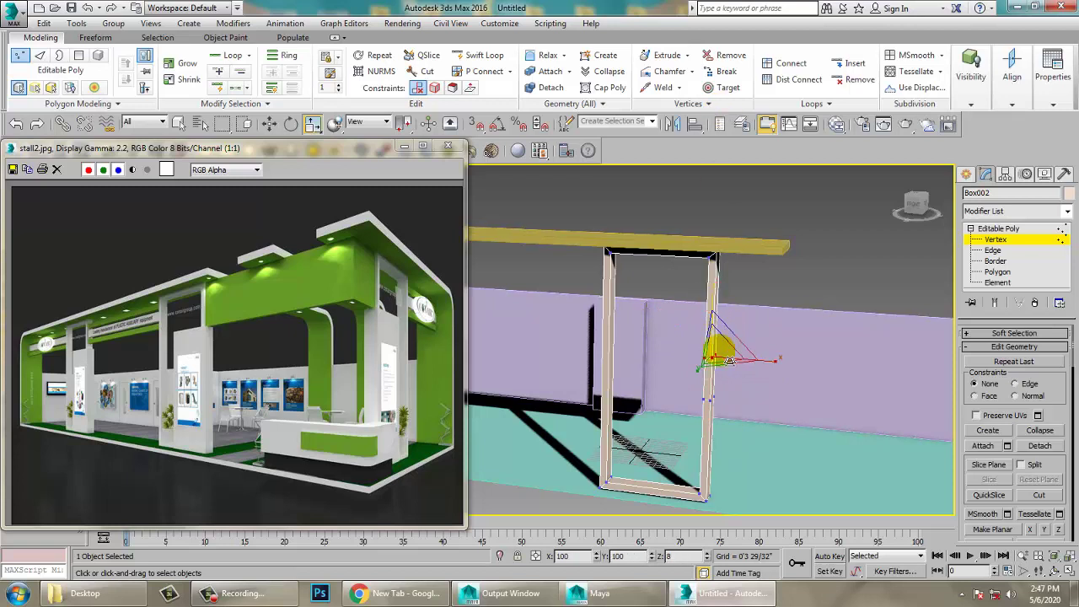
{"action": "left_click_drag", "start_coordinate": [676, 376], "coordinate": [843, 478]}
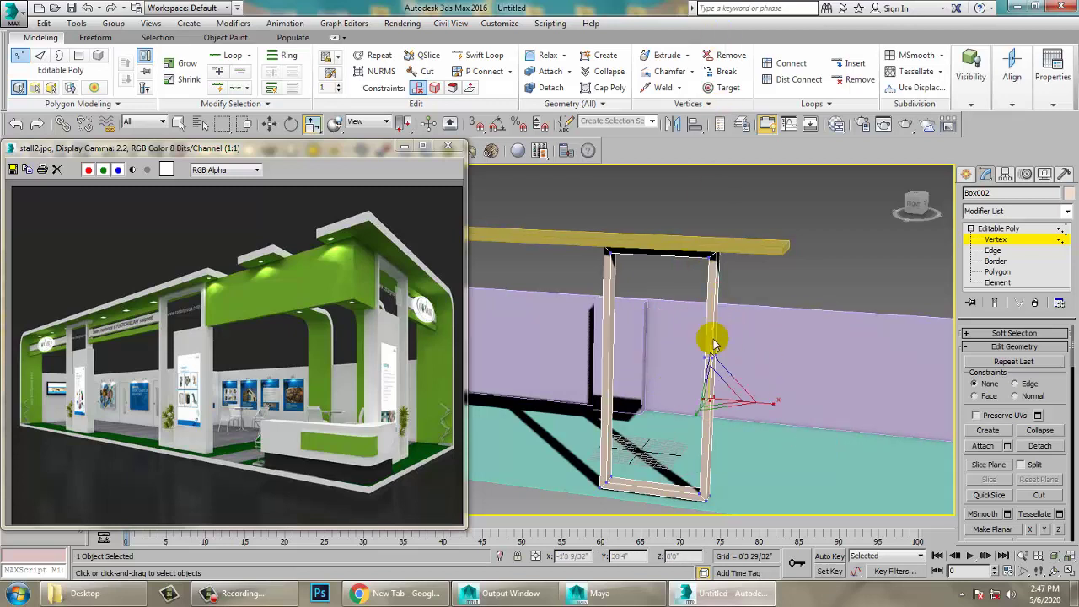
{"action": "left_click_drag", "start_coordinate": [758, 364], "coordinate": [757, 367]}
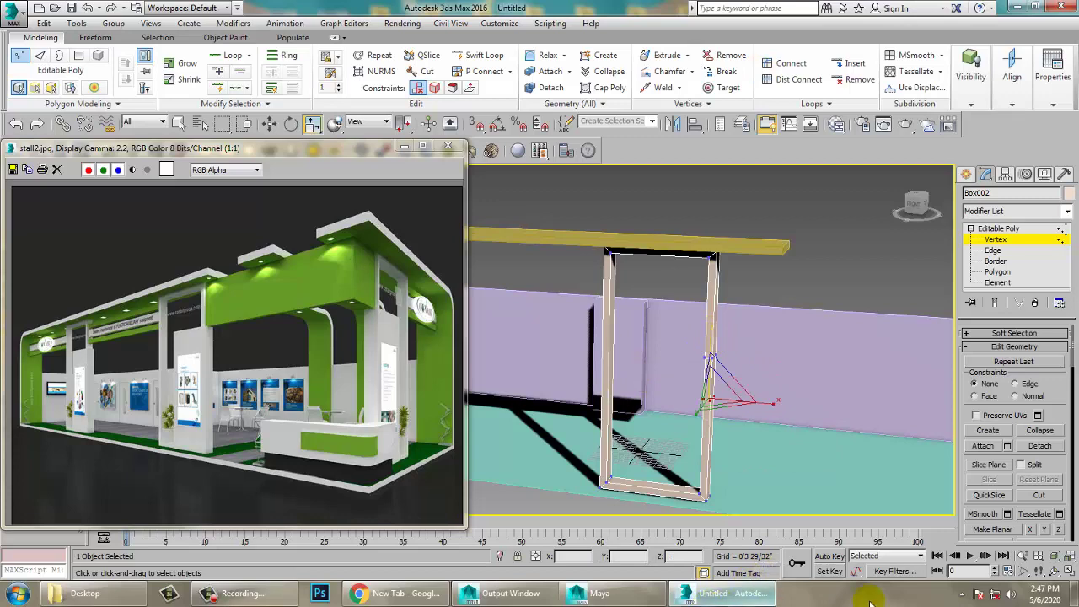
{"action": "left_click_drag", "start_coordinate": [786, 445], "coordinate": [786, 446]}
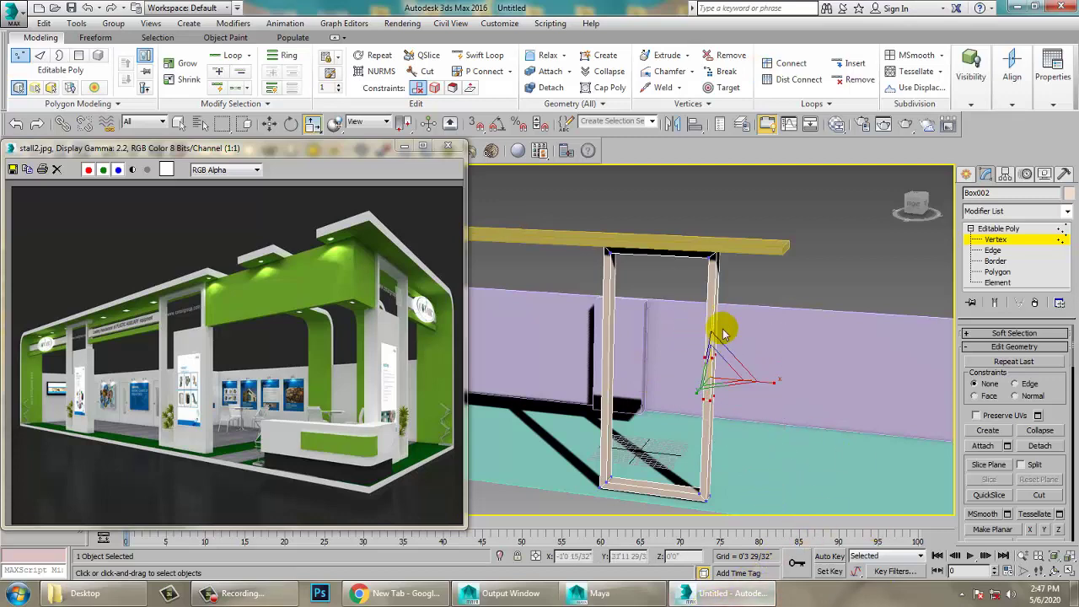
- Move both vertex loops on the pillar's right leg up along Z to 8'0 21/32"
{"action": "middle_click_drag", "start_coordinate": [755, 420], "coordinate": [769, 409], "text": "alt"}
{"action": "key", "text": "w"}
{"action": "scroll", "coordinate": [730, 373], "scroll_direction": "up", "scroll_amount": 3}
{"action": "middle_click_drag", "start_coordinate": [731, 373], "coordinate": [727, 363], "text": "alt"}
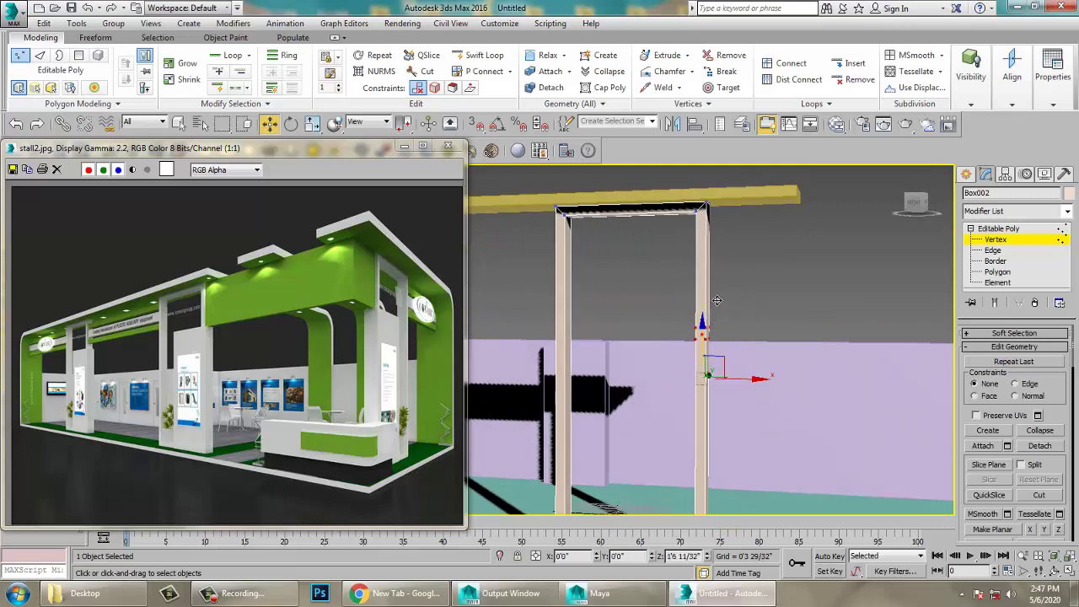
{"action": "left_click_drag", "start_coordinate": [721, 279], "coordinate": [717, 293]}
{"action": "middle_click_drag", "start_coordinate": [725, 305], "coordinate": [765, 321], "text": "alt"}
{"action": "middle_click_drag", "start_coordinate": [697, 371], "coordinate": [731, 383], "text": "alt"}
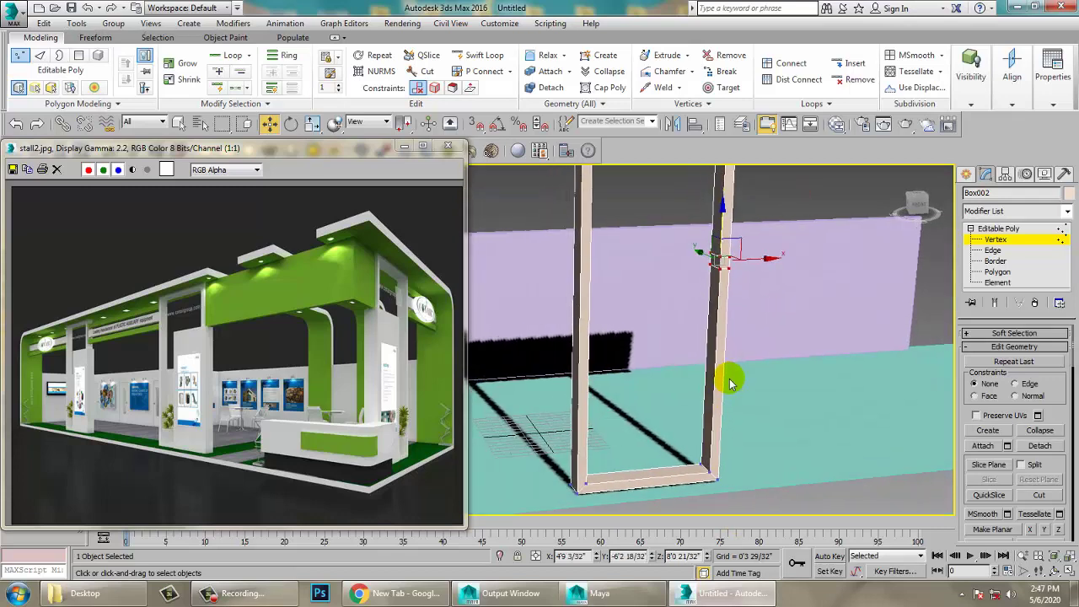
- Extrude the right leg's inner polygon below the vertex loops by 3'2 9/32" across the pillar's opening to form a panel
{"action": "key", "text": "4"}
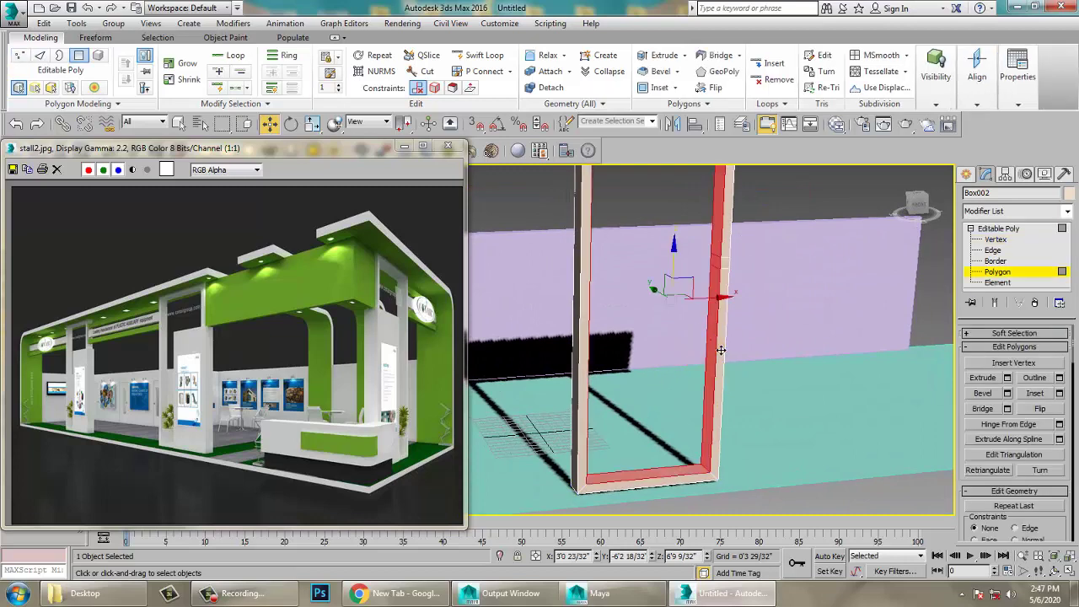
{"action": "left_click", "coordinate": [715, 345]}
{"action": "middle_click_drag", "start_coordinate": [713, 344], "coordinate": [671, 322], "text": "alt"}
{"action": "middle_click_drag", "start_coordinate": [731, 306], "coordinate": [738, 312]}
{"action": "middle_click_drag", "start_coordinate": [828, 332], "coordinate": [784, 326], "text": "alt"}
{"action": "middle_click_drag", "start_coordinate": [783, 326], "coordinate": [746, 314]}
{"action": "key", "text": "1"}
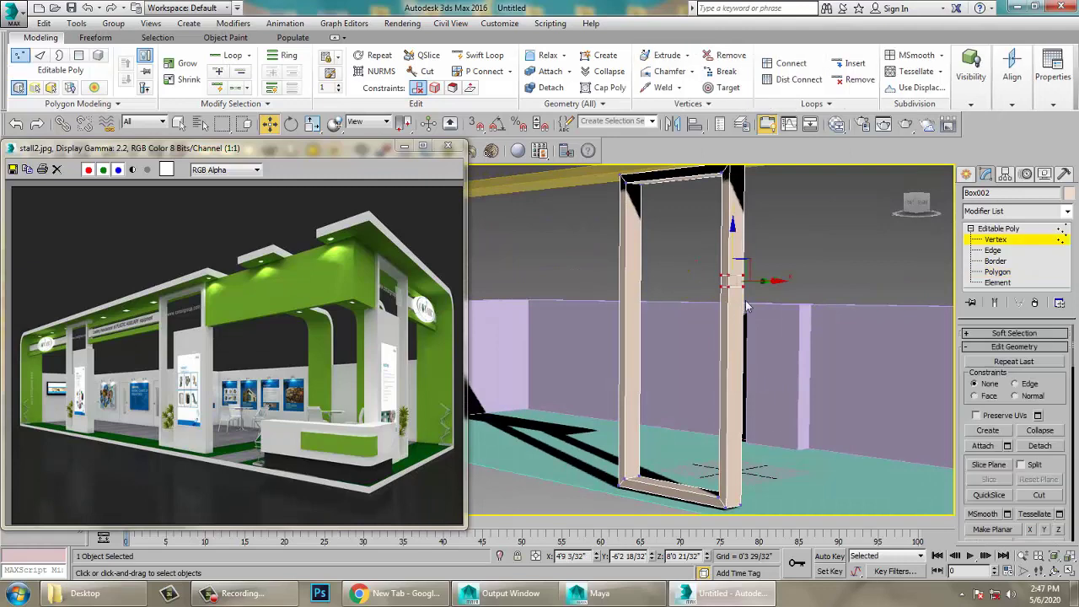
{"action": "middle_click_drag", "start_coordinate": [754, 221], "coordinate": [803, 247], "text": "alt"}
{"action": "key", "text": "4"}
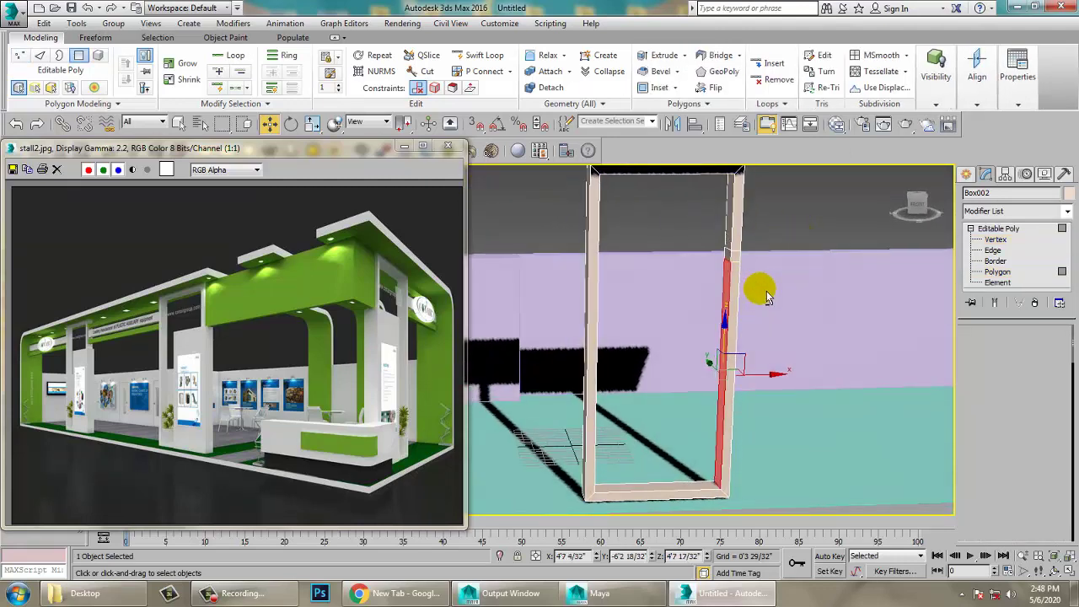
{"action": "key", "text": "alt+w"}
{"action": "right_click", "coordinate": [886, 278]}
{"action": "key", "text": "alt+w"}
{"action": "mouse_move", "coordinate": [672, 296]}
{"action": "middle_mouse_down"}
{"action": "mouse_move", "coordinate": [703, 295]}
{"action": "mouse_move", "coordinate": [677, 296]}
{"action": "middle_mouse_up"}
{"action": "scroll", "coordinate": [680, 299], "scroll_direction": "up", "scroll_amount": 2}
{"action": "left_click", "coordinate": [763, 257]}
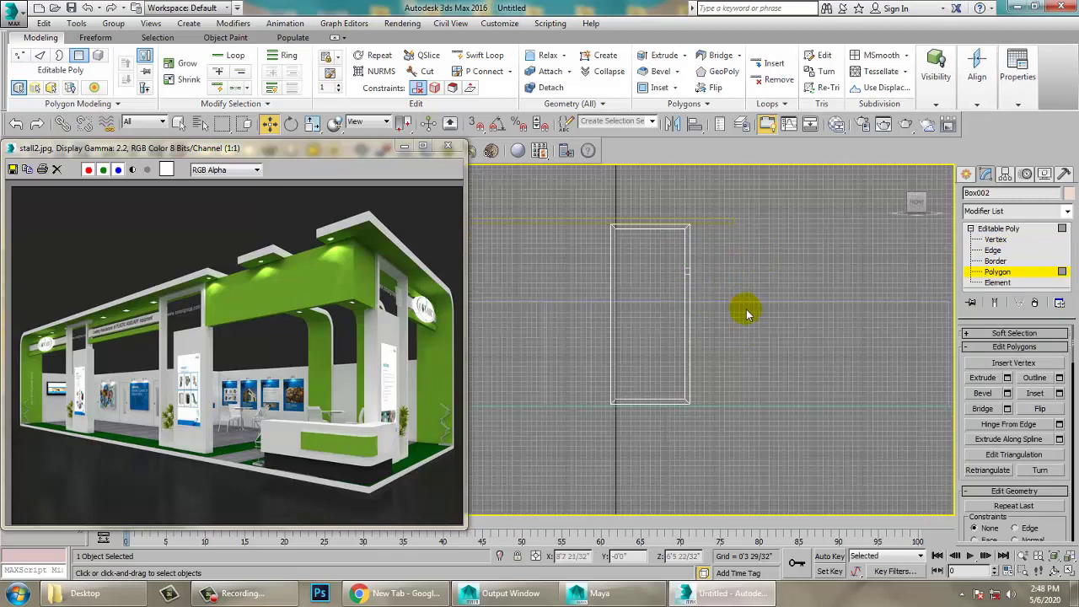
{"action": "left_click", "coordinate": [759, 312]}
{"action": "left_click", "coordinate": [1009, 379]}
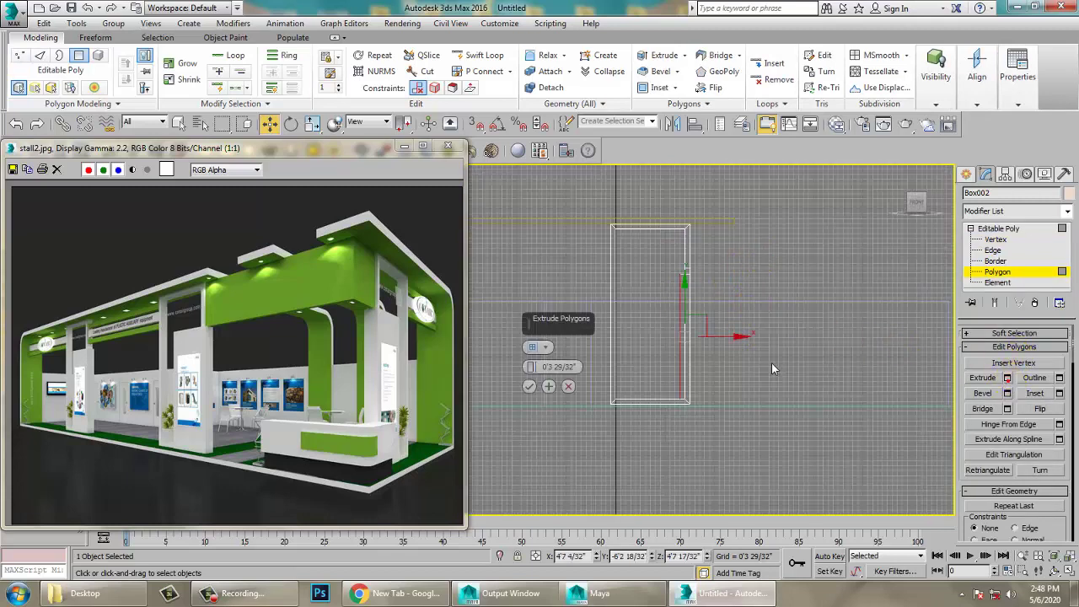
{"action": "left_click_drag", "start_coordinate": [617, 222], "coordinate": [675, 328]}
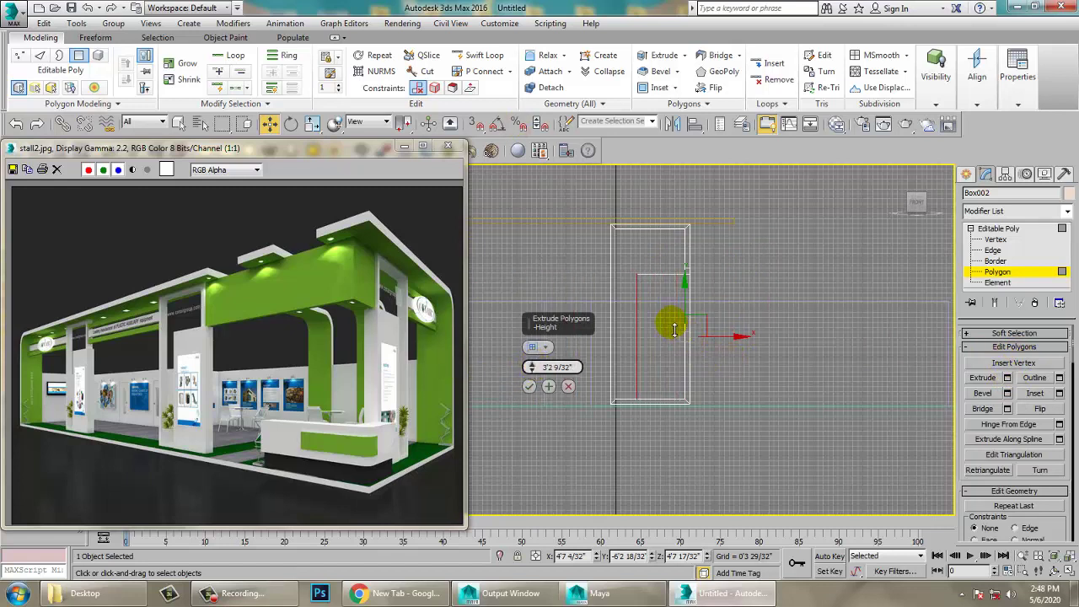
{"action": "left_click", "coordinate": [529, 387]}
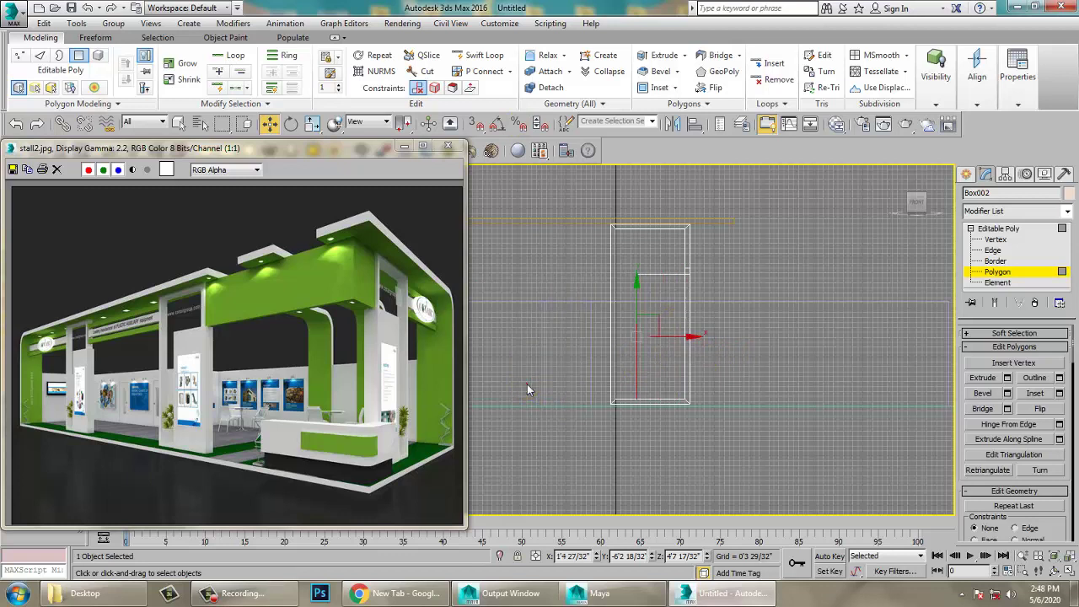
{"action": "left_click", "coordinate": [1022, 229]}
- Extend the back wall by moving its right-end vertices along X to 25'8 19/32"
{"action": "scroll", "coordinate": [622, 310], "scroll_direction": "down", "scroll_amount": 3}
{"action": "middle_click_drag", "start_coordinate": [622, 314], "coordinate": [748, 318]}
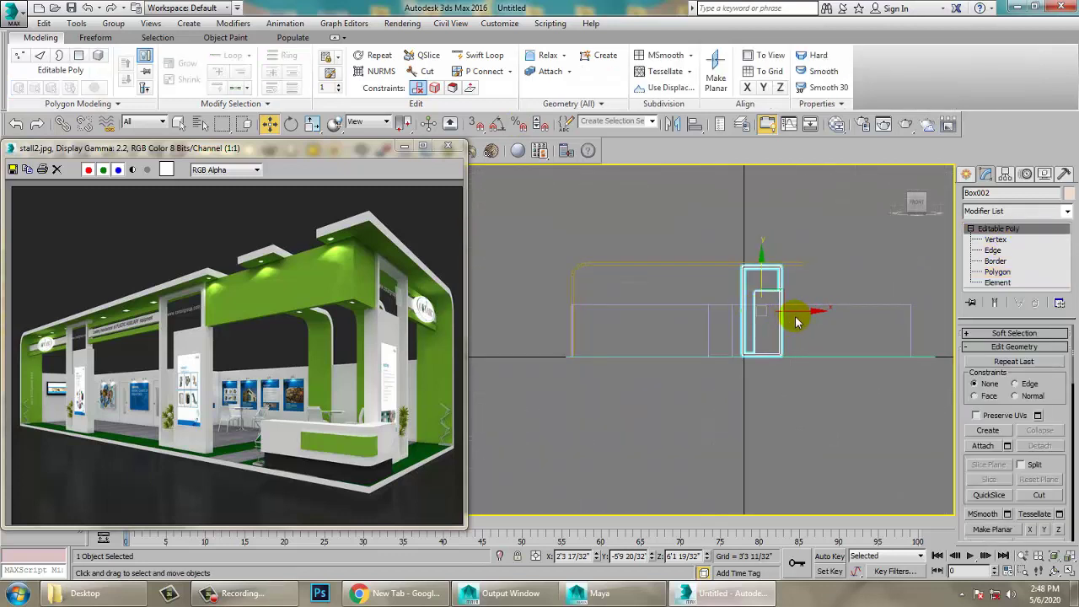
{"action": "left_click", "coordinate": [851, 305]}
{"action": "key", "text": "1"}
{"action": "middle_click_drag", "start_coordinate": [849, 303], "coordinate": [780, 312]}
{"action": "left_click_drag", "start_coordinate": [794, 282], "coordinate": [885, 411]}
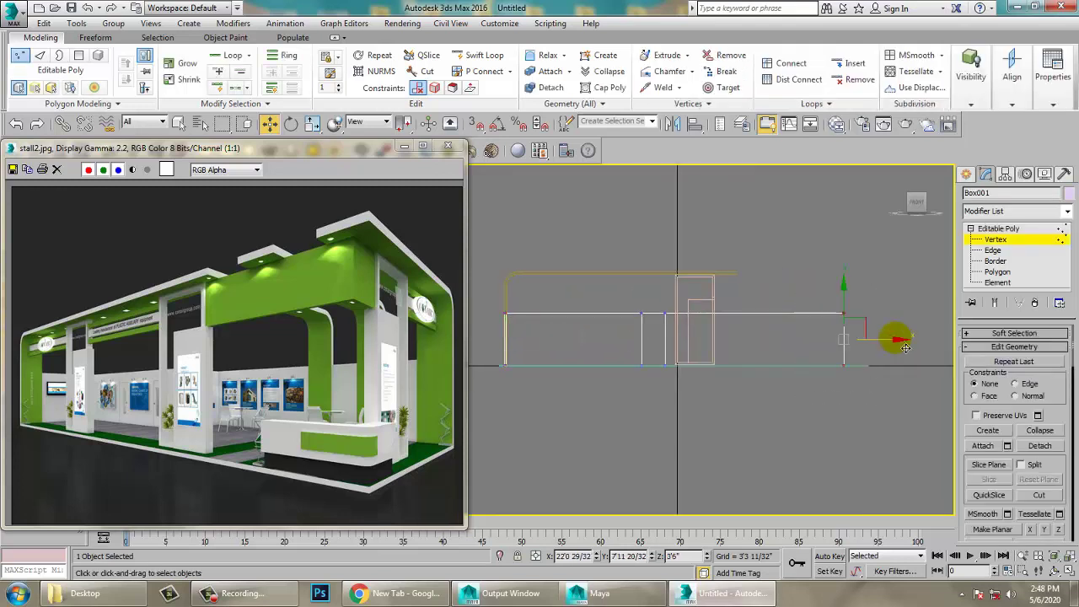
{"action": "middle_click_drag", "start_coordinate": [890, 328], "coordinate": [847, 335]}
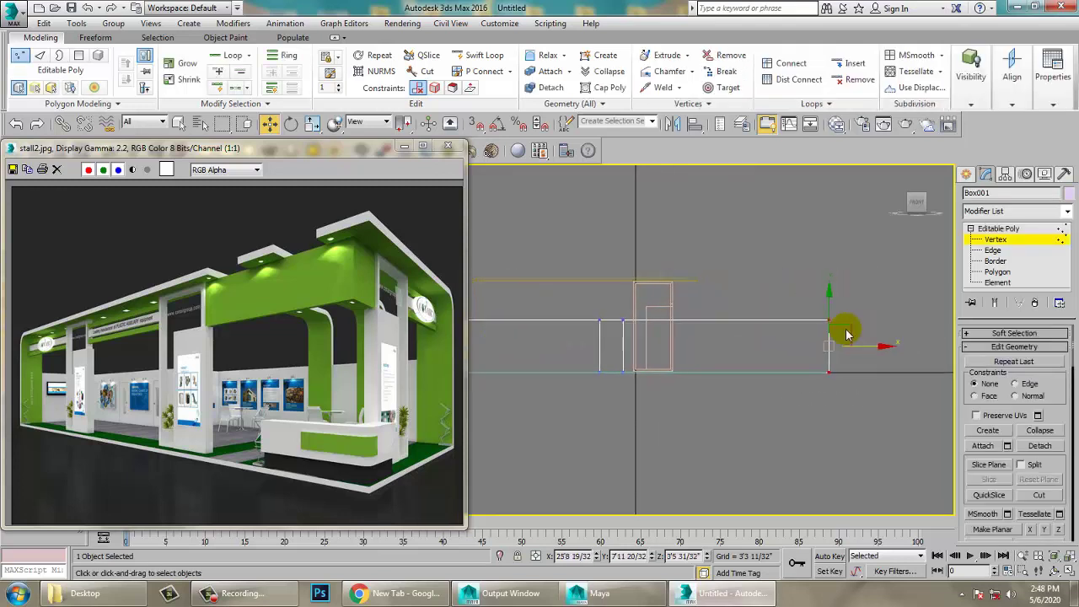
{"action": "left_click", "coordinate": [995, 229]}
- Move the floor plane's right-end vertices slightly outward along X to lengthen the floor
{"action": "left_click", "coordinate": [763, 376]}
{"action": "key", "text": "alt+w"}
{"action": "middle_click_drag", "start_coordinate": [852, 484], "coordinate": [904, 484]}
{"action": "left_click", "coordinate": [836, 484]}
{"action": "scroll", "coordinate": [817, 470], "scroll_direction": "down", "scroll_amount": 4}
{"action": "middle_click_drag", "start_coordinate": [830, 467], "coordinate": [811, 437]}
{"action": "left_click", "coordinate": [827, 443]}
{"action": "key", "text": "F4"}
{"action": "left_click", "coordinate": [843, 456]}
{"action": "key", "text": "1"}
{"action": "left_click", "coordinate": [876, 460]}
{"action": "key", "text": "F4"}
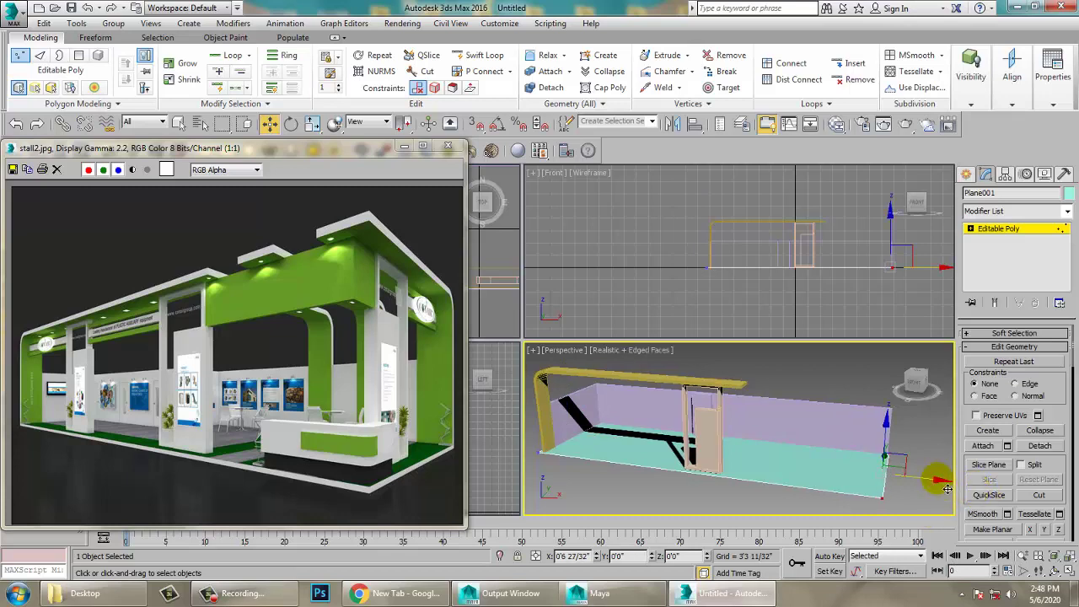
{"action": "left_click_drag", "start_coordinate": [948, 489], "coordinate": [952, 489]}
{"action": "left_click", "coordinate": [1023, 232]}
- Lengthen the curved frame's beam by moving its free end vertex outward along X
{"action": "middle_click_drag", "start_coordinate": [795, 390], "coordinate": [769, 373], "text": "alt"}
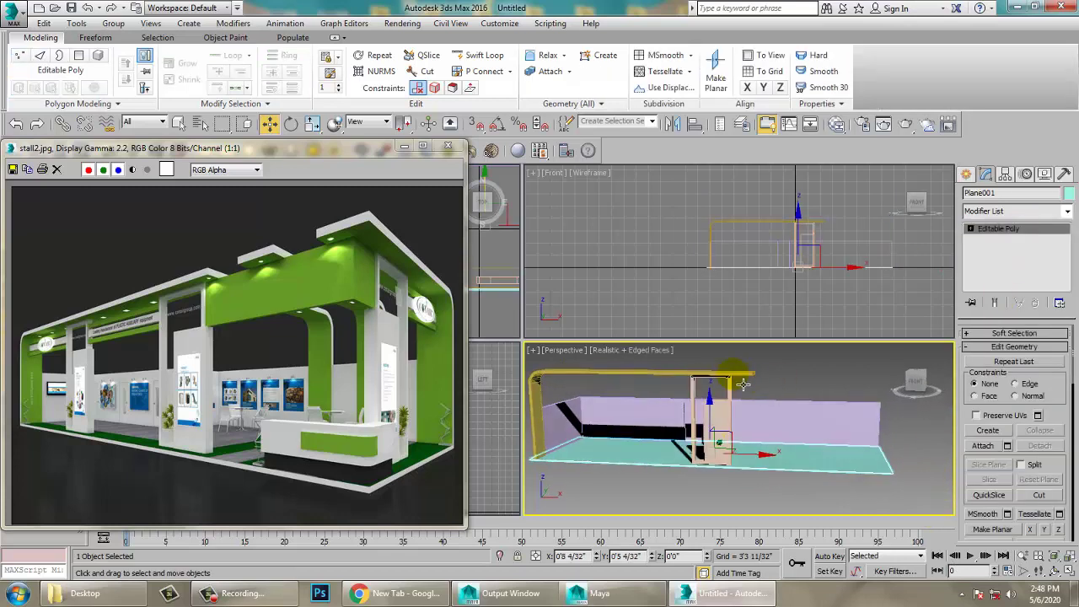
{"action": "left_click", "coordinate": [744, 377]}
{"action": "key", "text": "1"}
{"action": "left_click_drag", "start_coordinate": [712, 359], "coordinate": [773, 409]}
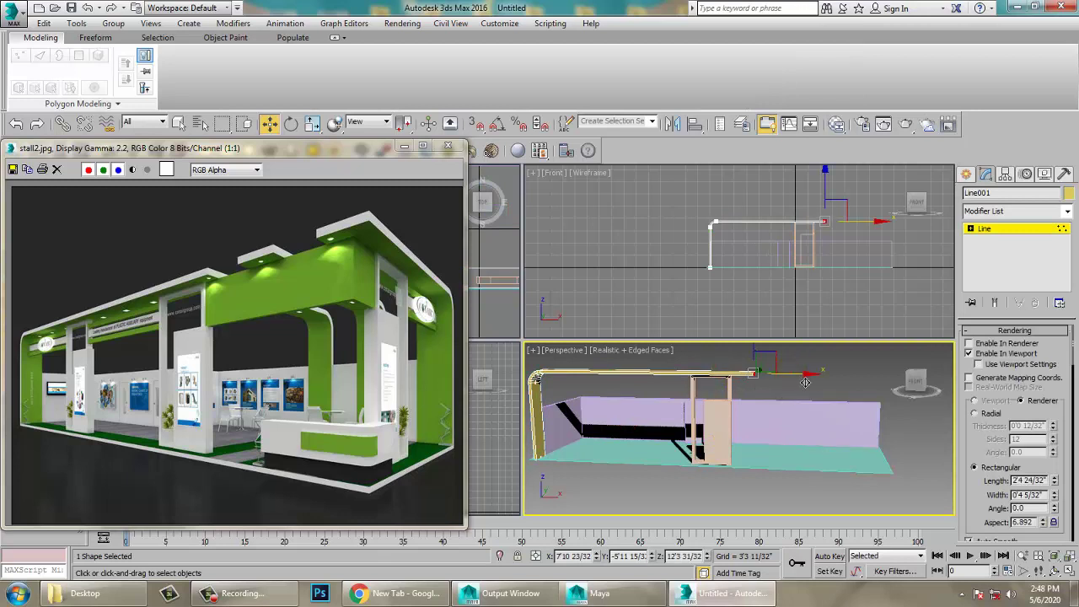
{"action": "left_click", "coordinate": [1021, 229]}
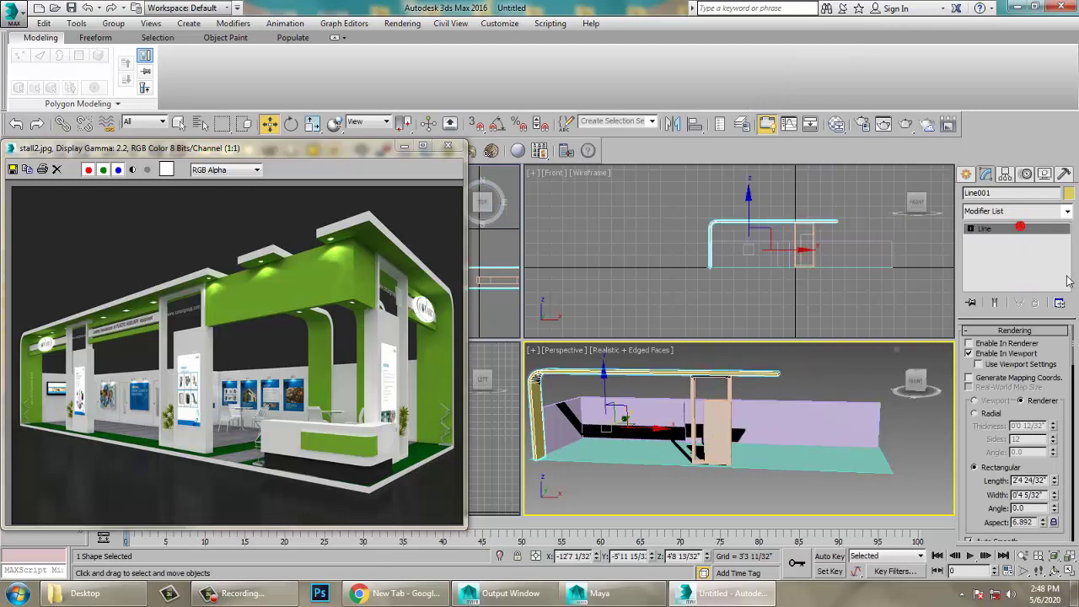
- Move the pillar along X to 7'8 1/32" and place one independent copy of it at about X -10'11"
{"action": "left_click", "coordinate": [711, 411]}
{"action": "left_click_drag", "start_coordinate": [762, 420], "coordinate": [800, 420]}
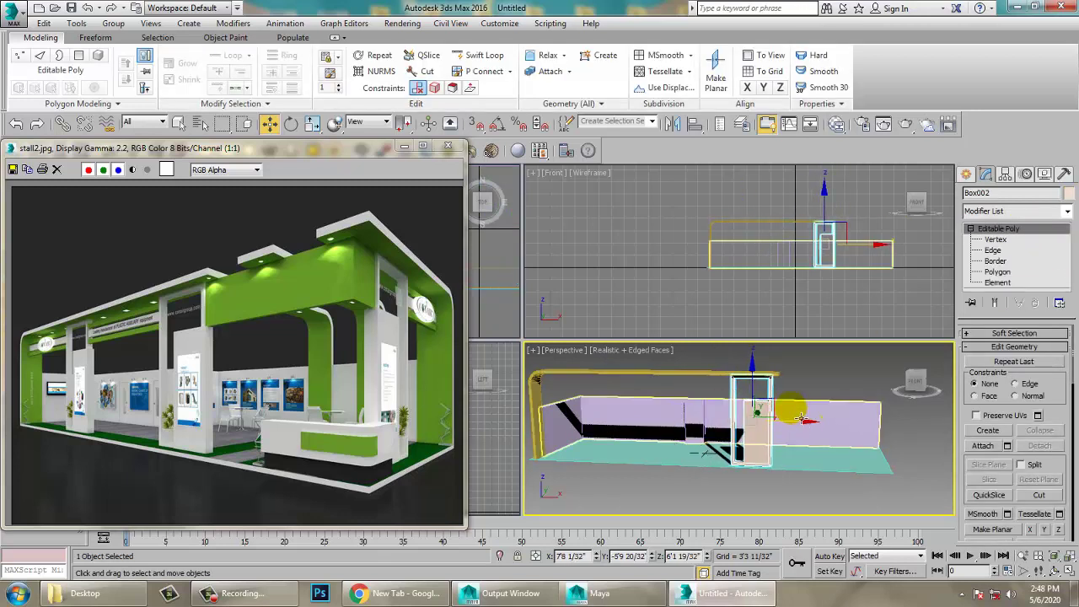
{"action": "middle_click_drag", "start_coordinate": [786, 425], "coordinate": [812, 423], "text": "alt"}
{"action": "mouse_move", "coordinate": [800, 421]}
{"action": "left_mouse_down", "text": "shift"}
{"action": "mouse_move", "coordinate": [671, 430]}
{"action": "mouse_move", "coordinate": [667, 440]}
{"action": "left_mouse_up", "text": "shift"}
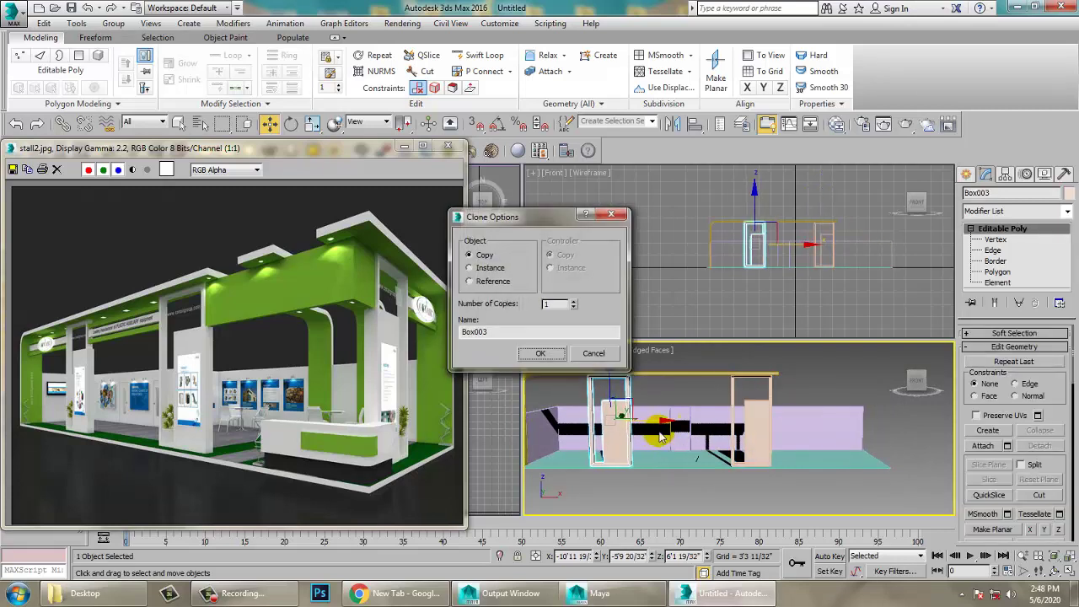
{"action": "left_click", "coordinate": [552, 356]}
{"action": "middle_click_drag", "start_coordinate": [749, 409], "coordinate": [723, 416], "text": "alt"}
- Set the object color of all five scene objects to gray
{"action": "key", "text": "ctrl+a"}
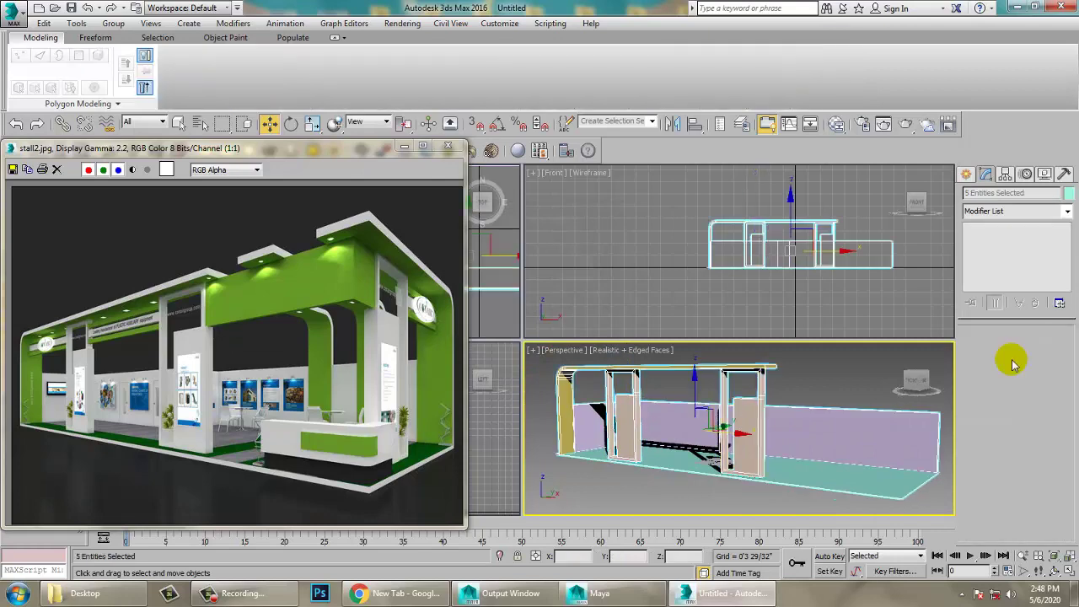
{"action": "left_click", "coordinate": [1069, 194]}
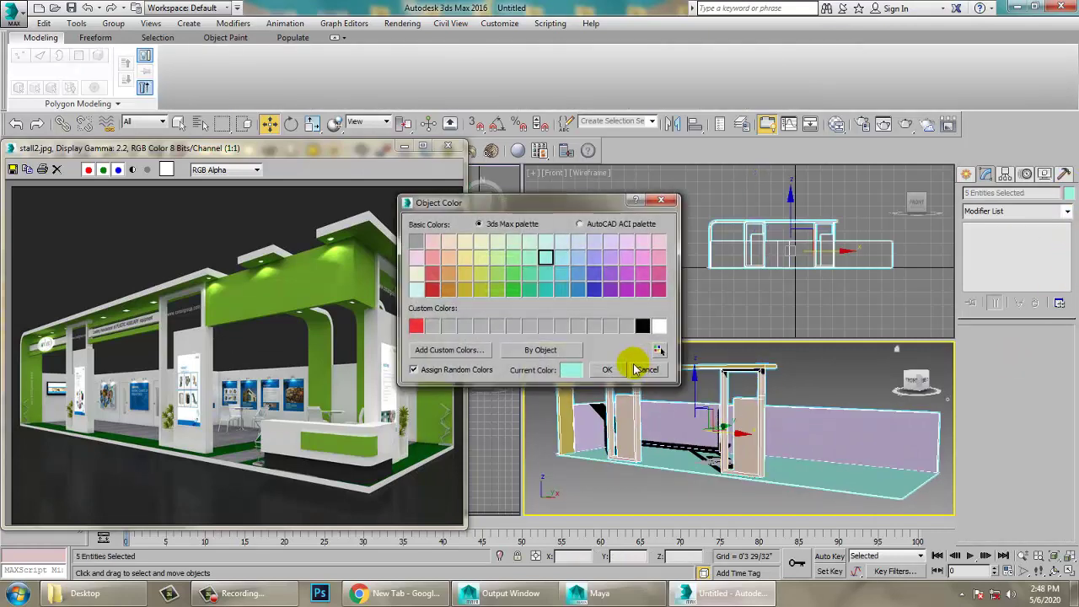
{"action": "left_click", "coordinate": [618, 372]}
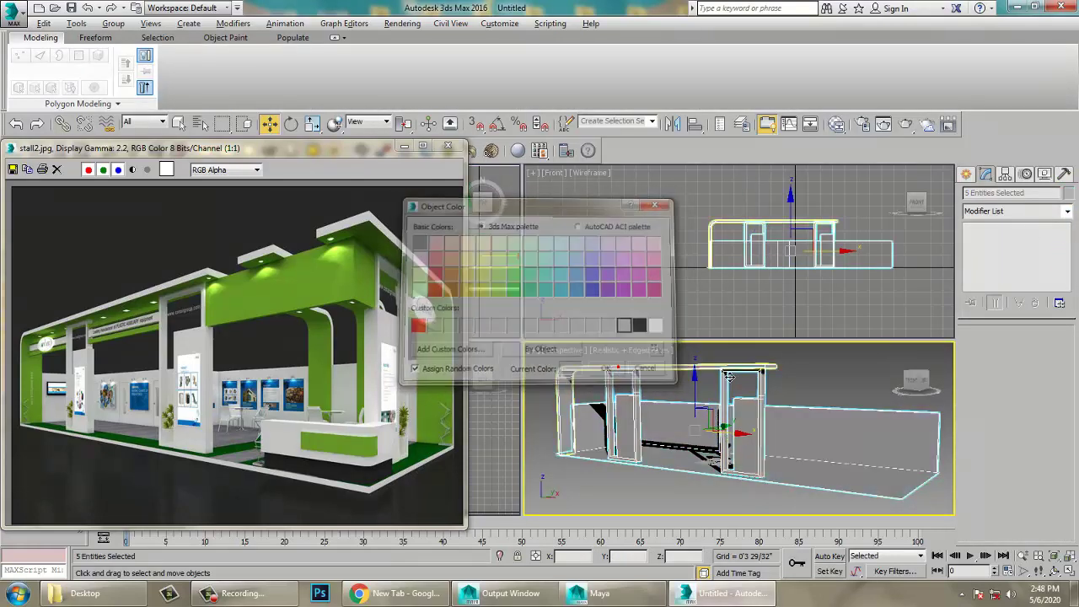
- Increase the curved frame's rectangular rendering length to 3'2 17/32"
{"action": "middle_click_drag", "start_coordinate": [753, 371], "coordinate": [715, 370], "text": "alt"}
{"action": "scroll", "coordinate": [662, 380], "scroll_direction": "up", "scroll_amount": 2}
{"action": "left_click", "coordinate": [568, 401]}
{"action": "left_click", "coordinate": [638, 408]}
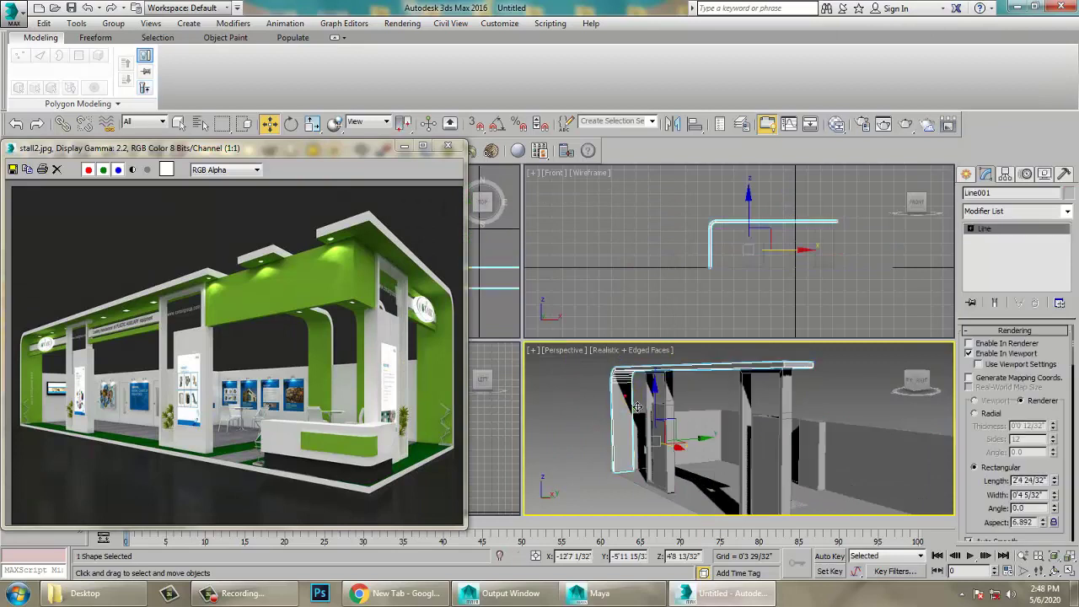
{"action": "left_click_drag", "start_coordinate": [1054, 481], "coordinate": [1053, 456]}
{"action": "middle_click_drag", "start_coordinate": [676, 426], "coordinate": [603, 417], "text": "alt"}
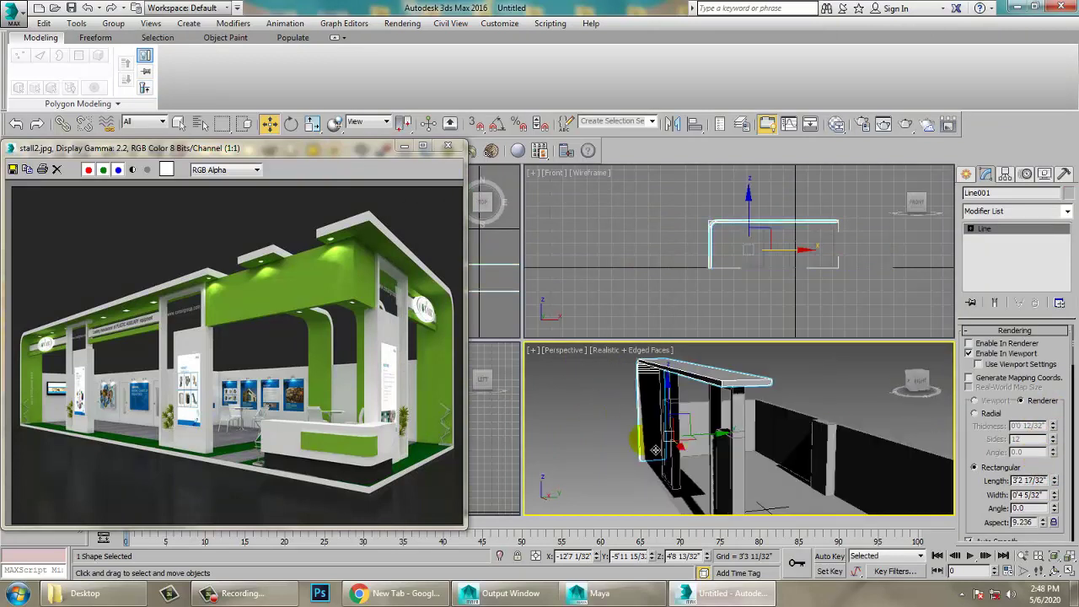
- Move the floor plane's front vertices outward along Y to -8'2 14/32"
{"action": "left_click", "coordinate": [781, 502]}
{"action": "middle_click_drag", "start_coordinate": [781, 502], "coordinate": [702, 423], "text": "alt"}
{"action": "key", "text": "1"}
{"action": "scroll", "coordinate": [700, 418], "scroll_direction": "down", "scroll_amount": 3}
{"action": "left_click_drag", "start_coordinate": [676, 425], "coordinate": [761, 497]}
{"action": "left_click_drag", "start_coordinate": [762, 450], "coordinate": [753, 448]}
{"action": "middle_click_drag", "start_coordinate": [749, 424], "coordinate": [814, 415], "text": "alt"}
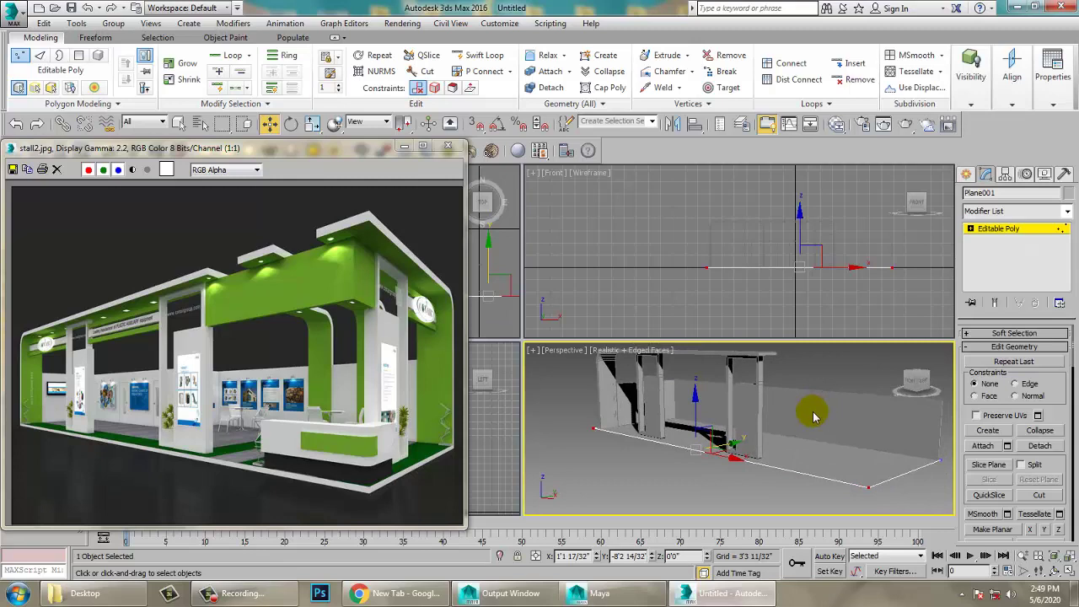
- Save the scene as "stall new_11" in the "new stall" folder on the Desktop
{"action": "key", "text": "ctrl+s"}
{"action": "left_click", "coordinate": [38, 128]}
{"action": "left_click", "coordinate": [300, 237]}
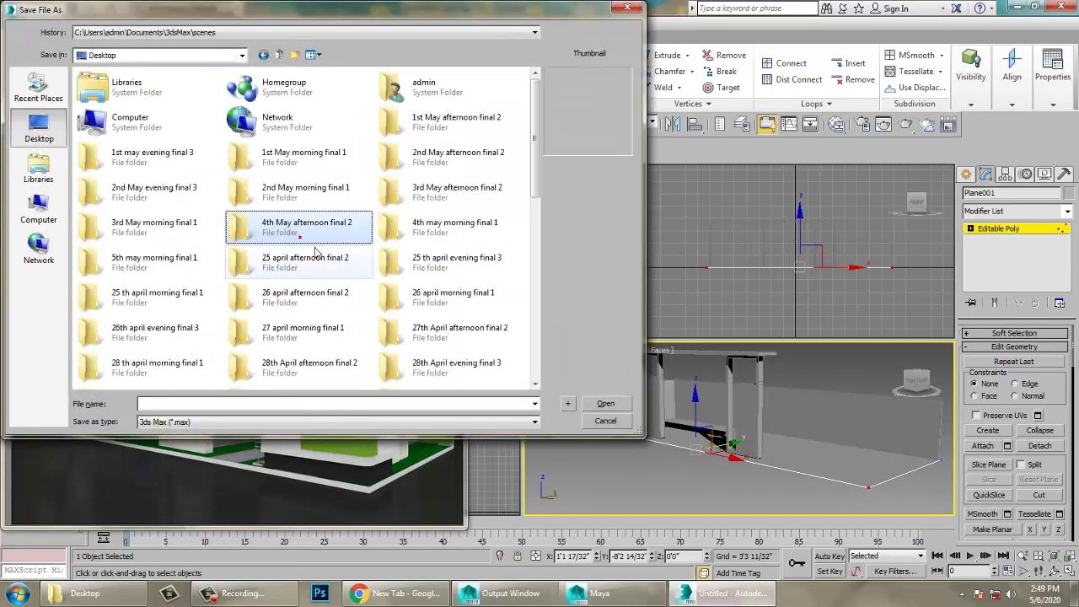
{"action": "key", "text": "n"}
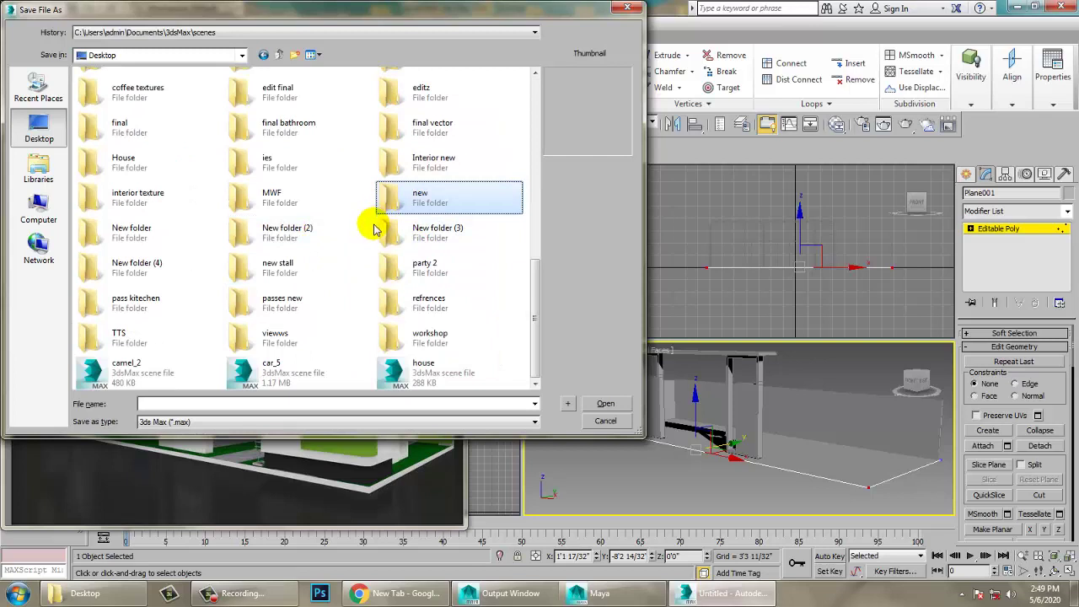
{"action": "double_click", "coordinate": [278, 267]}
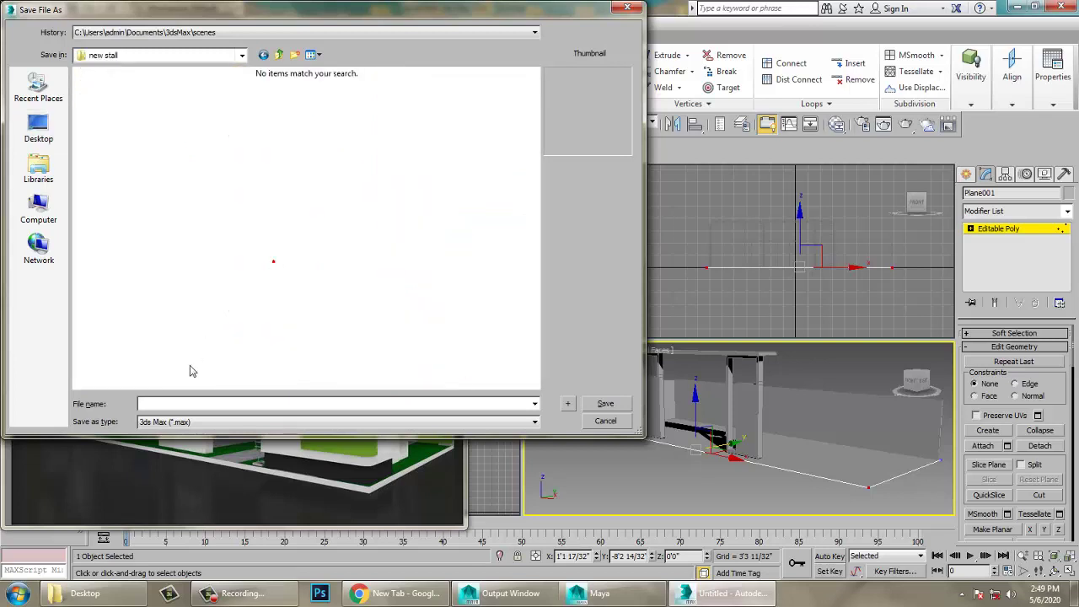
{"action": "left_click", "coordinate": [180, 405]}
{"action": "type", "text": "stall new_11"}
{"action": "key", "text": "Return"}
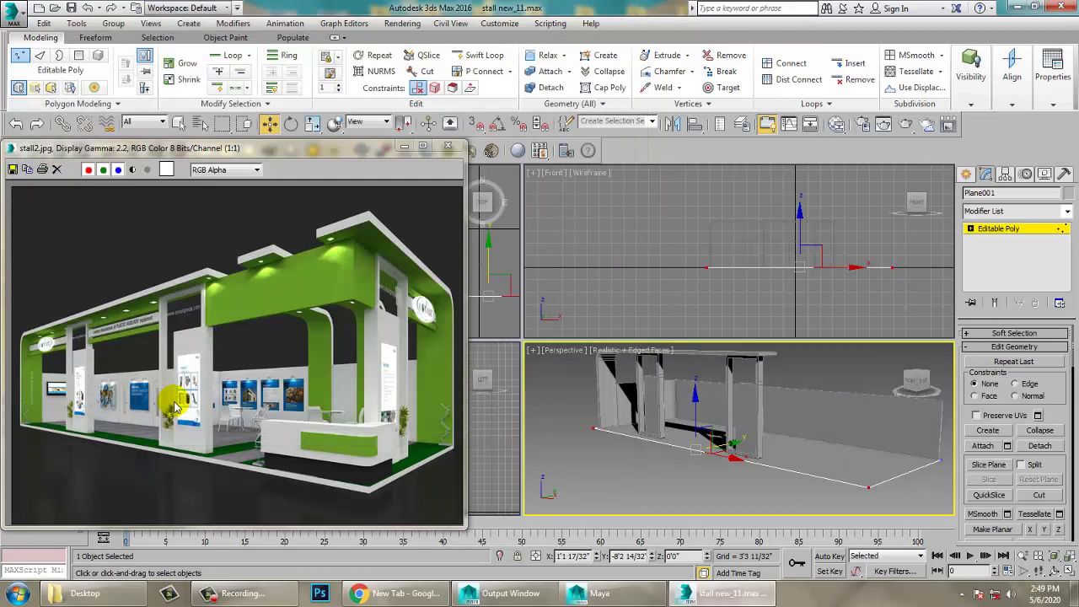
- Examine the beam, pillars and horizontal sign strips in the reference image up close and compare them with the model
{"action": "middle_click_drag", "start_coordinate": [784, 440], "coordinate": [813, 426], "text": "alt"}
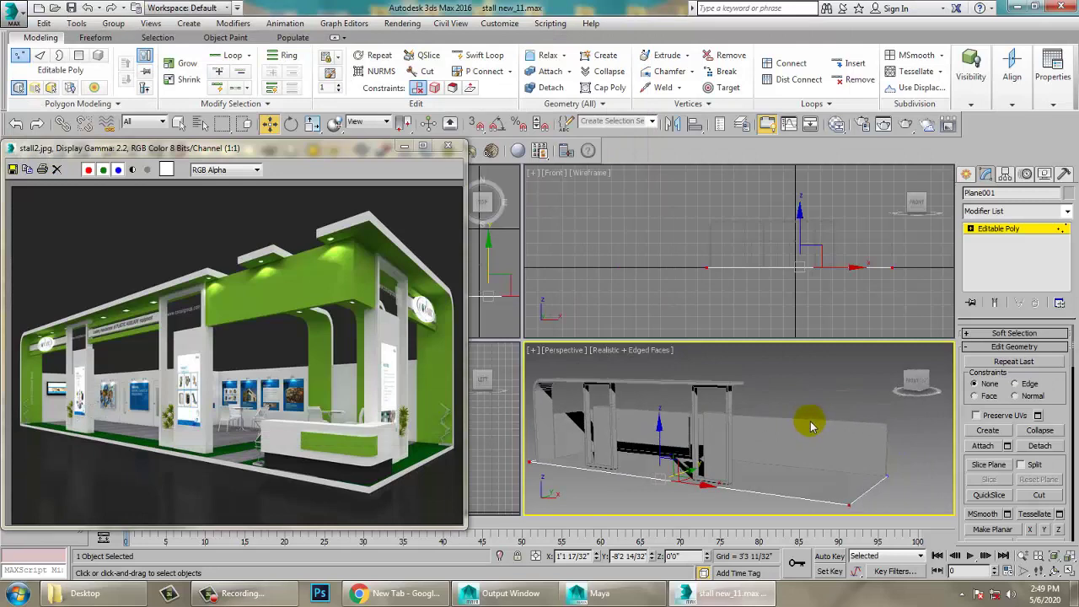
{"action": "left_click", "coordinate": [996, 231]}
{"action": "middle_click_drag", "start_coordinate": [784, 452], "coordinate": [760, 439]}
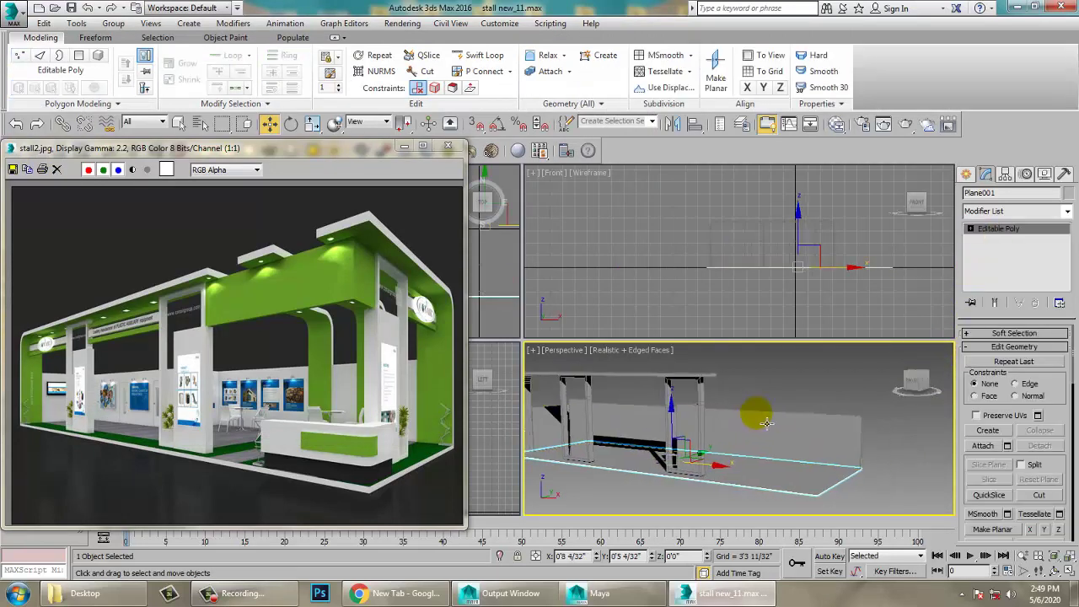
{"action": "key", "text": "alt+w"}
{"action": "middle_click_drag", "start_coordinate": [921, 336], "coordinate": [757, 331], "text": "alt"}
{"action": "middle_click_drag", "start_coordinate": [756, 331], "coordinate": [790, 389]}
{"action": "scroll", "coordinate": [797, 354], "scroll_direction": "down", "scroll_amount": 3}
{"action": "scroll", "coordinate": [718, 359], "scroll_direction": "up", "scroll_amount": 1}
{"action": "left_click", "coordinate": [784, 358]}
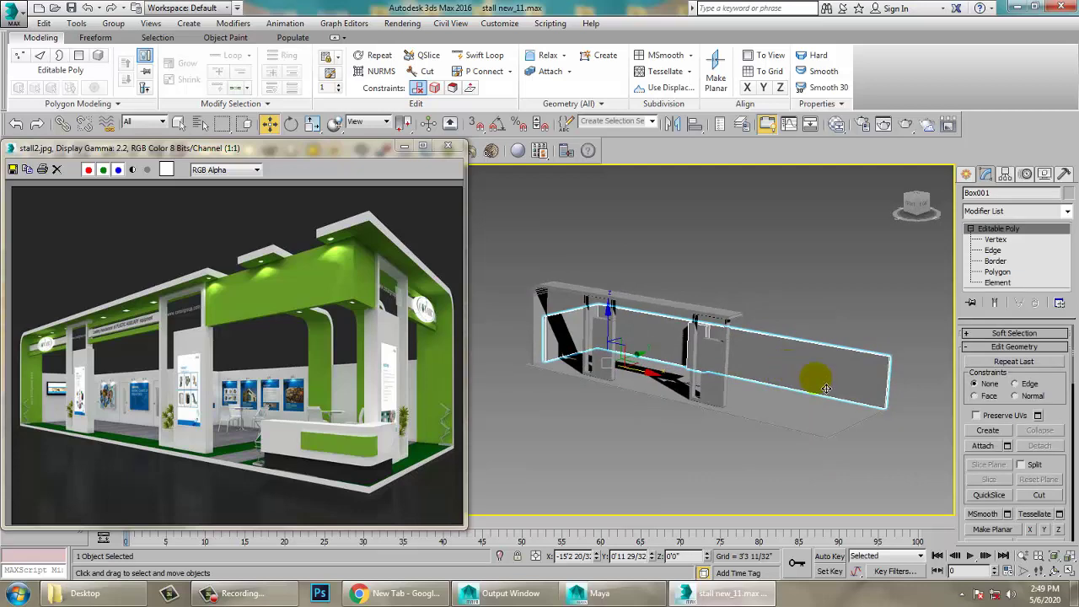
{"action": "scroll", "coordinate": [134, 344], "scroll_direction": "up", "scroll_amount": 2}
{"action": "middle_click_drag", "start_coordinate": [135, 343], "coordinate": [535, 345]}
{"action": "middle_click_drag", "start_coordinate": [178, 327], "coordinate": [288, 305]}
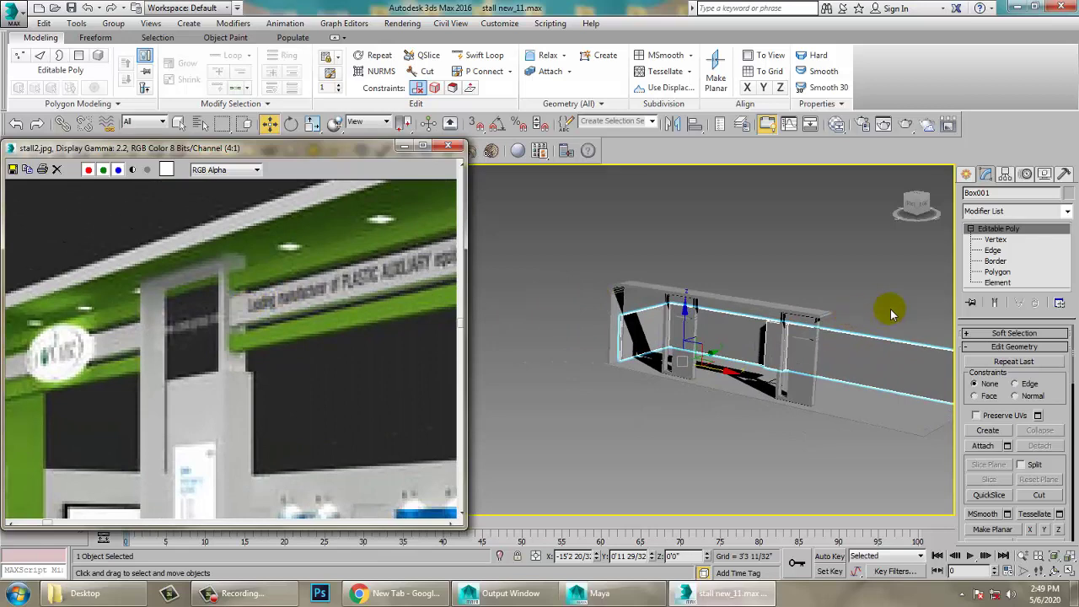
{"action": "middle_click_drag", "start_coordinate": [199, 391], "coordinate": [164, 385]}
{"action": "scroll", "coordinate": [435, 355], "scroll_direction": "down", "scroll_amount": 2}
{"action": "scroll", "coordinate": [269, 342], "scroll_direction": "up", "scroll_amount": 1}
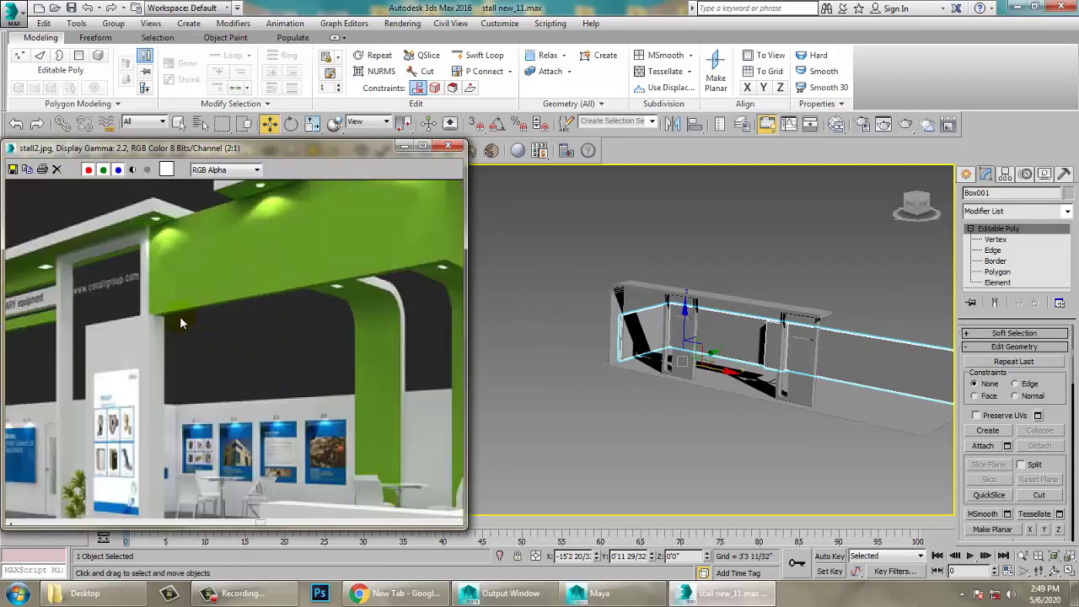
{"action": "middle_click_drag", "start_coordinate": [180, 316], "coordinate": [411, 318]}
- Draw a straight horizontal spline about 28' long in the Front view, just below the beam and running across the pillars
{"action": "middle_click", "coordinate": [818, 302]}
{"action": "key", "text": "alt+w"}
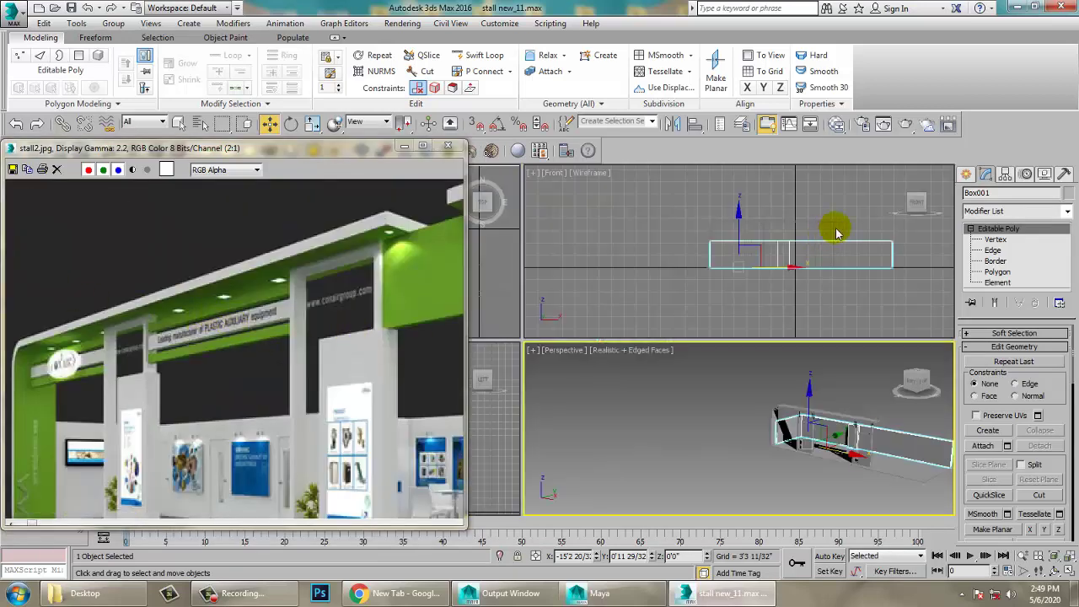
{"action": "middle_click", "coordinate": [837, 234]}
{"action": "key", "text": "alt+w"}
{"action": "middle_click_drag", "start_coordinate": [573, 309], "coordinate": [706, 288]}
{"action": "scroll", "coordinate": [706, 287], "scroll_direction": "up", "scroll_amount": 3}
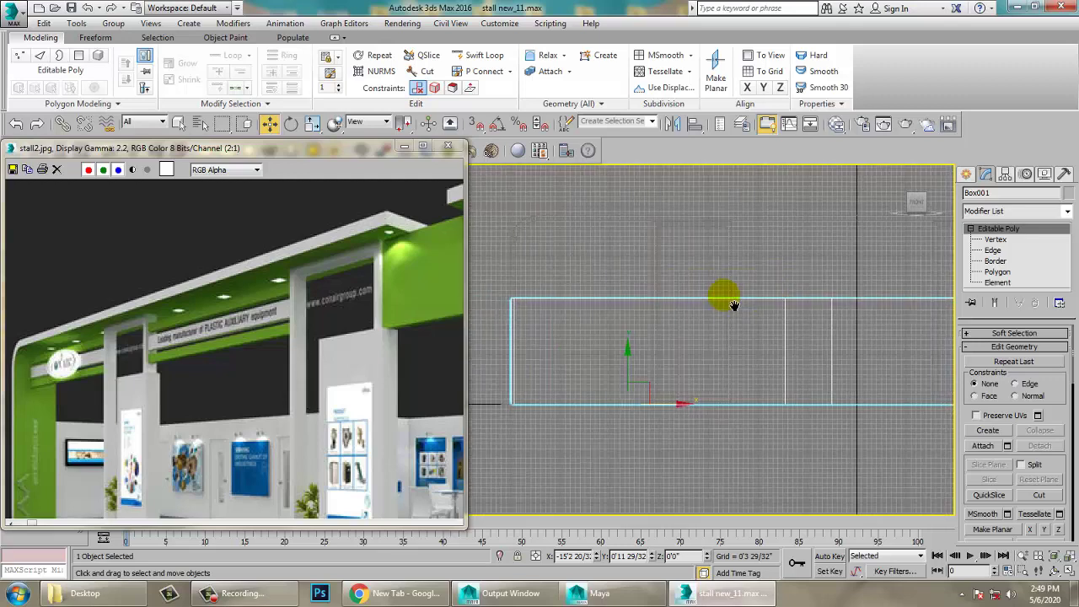
{"action": "left_click", "coordinate": [968, 174]}
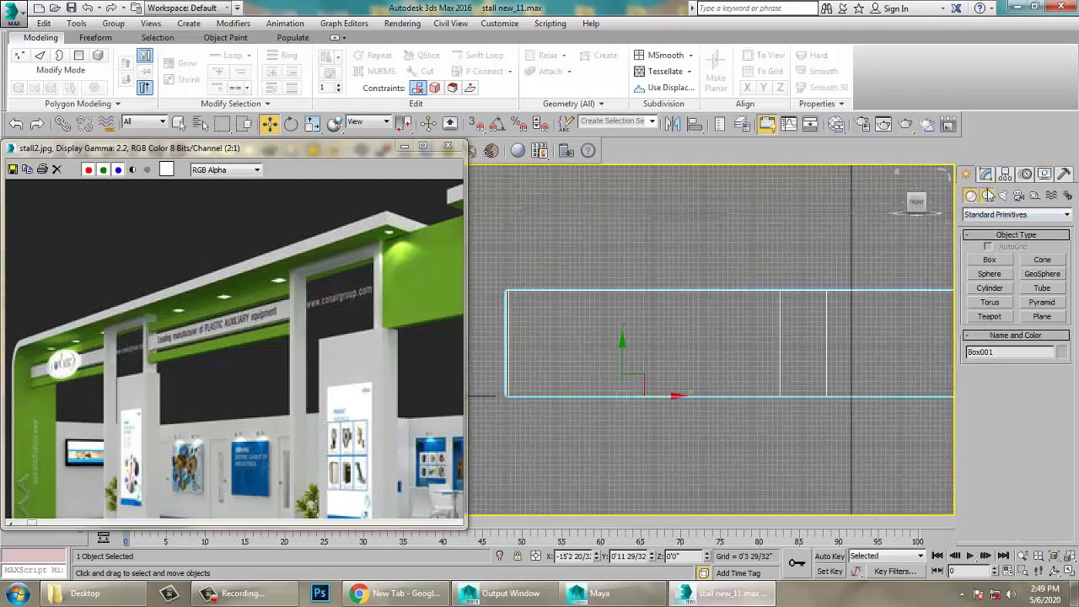
{"action": "left_click", "coordinate": [989, 195]}
{"action": "left_click", "coordinate": [997, 273]}
{"action": "middle_click_drag", "start_coordinate": [688, 302], "coordinate": [557, 376]}
{"action": "scroll", "coordinate": [631, 311], "scroll_direction": "down", "scroll_amount": 3}
{"action": "mouse_move", "coordinate": [564, 362]}
{"action": "left_mouse_down"}
{"action": "mouse_move", "coordinate": [806, 364]}
{"action": "mouse_move", "coordinate": [772, 369]}
{"action": "left_mouse_up"}
{"action": "left_click", "coordinate": [775, 369]}
{"action": "right_click", "coordinate": [776, 370]}
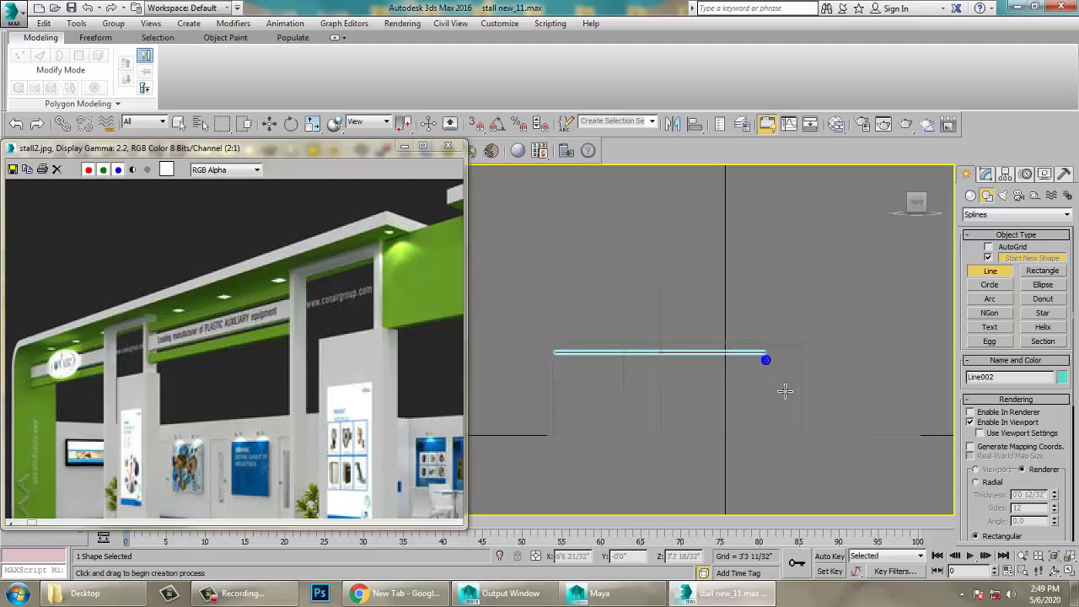
- Set the new line's rectangular rendering to a length of 0'2 27/32" and a width of 0'9 19/32"
{"action": "key", "text": "w"}
{"action": "key", "text": "alt+w"}
{"action": "middle_click", "coordinate": [812, 415]}
{"action": "key", "text": "alt+w"}
{"action": "middle_click_drag", "start_coordinate": [806, 408], "coordinate": [834, 359], "text": "alt"}
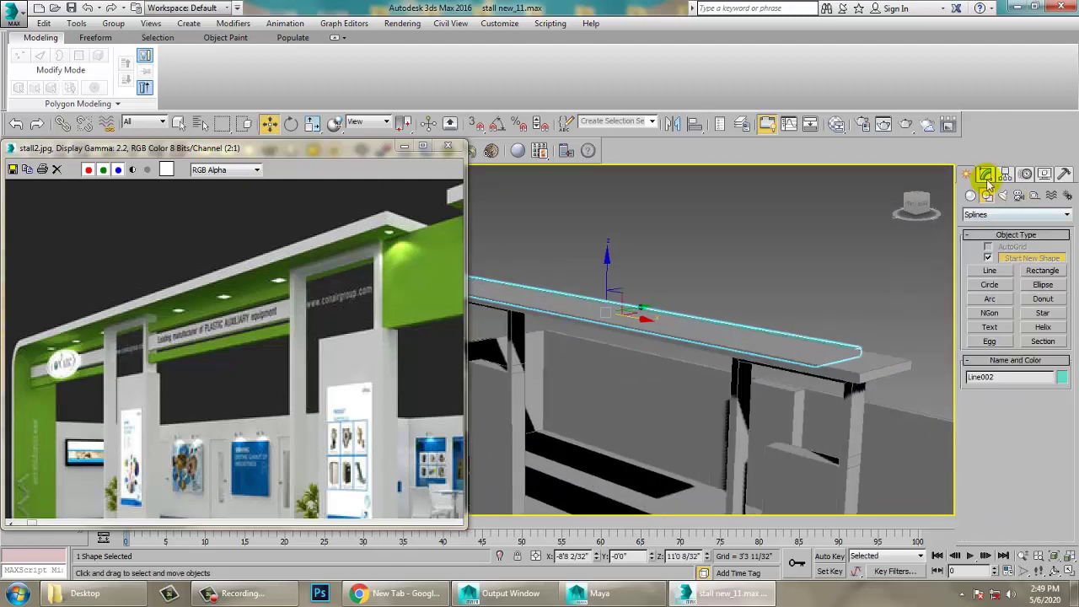
{"action": "left_click", "coordinate": [987, 176]}
{"action": "right_click", "coordinate": [1055, 481]}
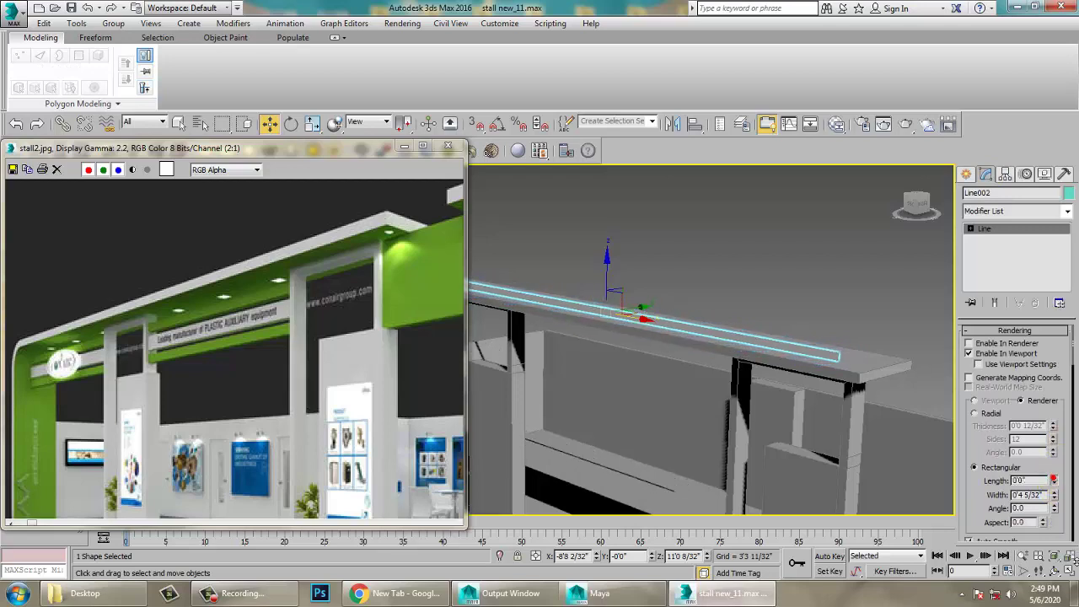
{"action": "left_click_drag", "start_coordinate": [1070, 557], "coordinate": [1069, 543]}
{"action": "left_click_drag", "start_coordinate": [1058, 499], "coordinate": [1056, 415]}
{"action": "middle_click_drag", "start_coordinate": [661, 348], "coordinate": [622, 324], "text": "alt"}
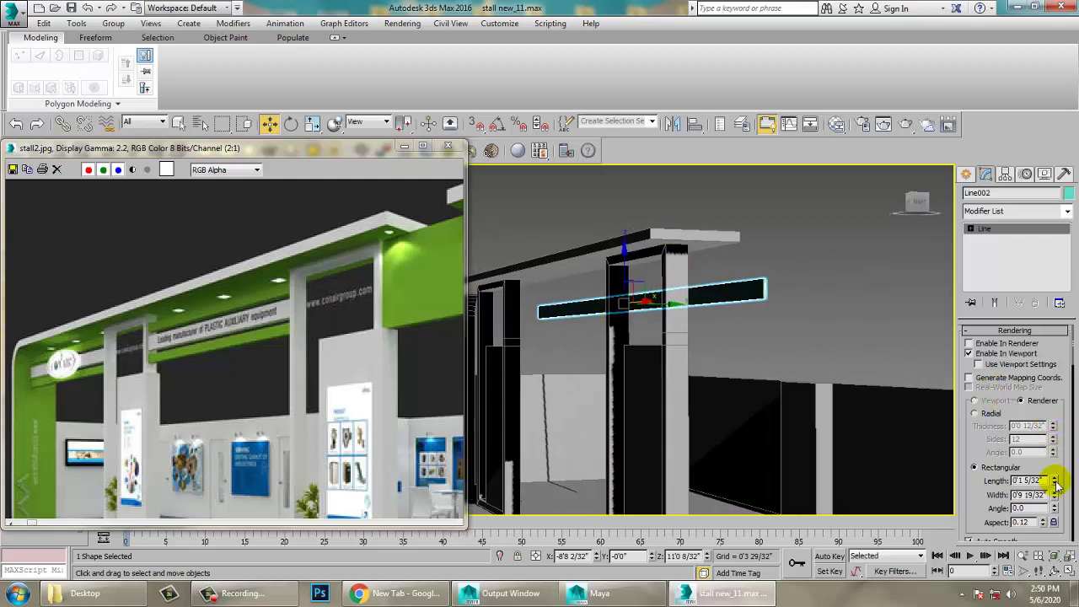
- Move the strip along Y to -6'3 31/32" so that it lines up with the pillars
{"action": "left_click_drag", "start_coordinate": [590, 319], "coordinate": [566, 330]}
{"action": "middle_click_drag", "start_coordinate": [569, 329], "coordinate": [729, 343], "text": "alt"}
{"action": "key", "text": "alt+w"}
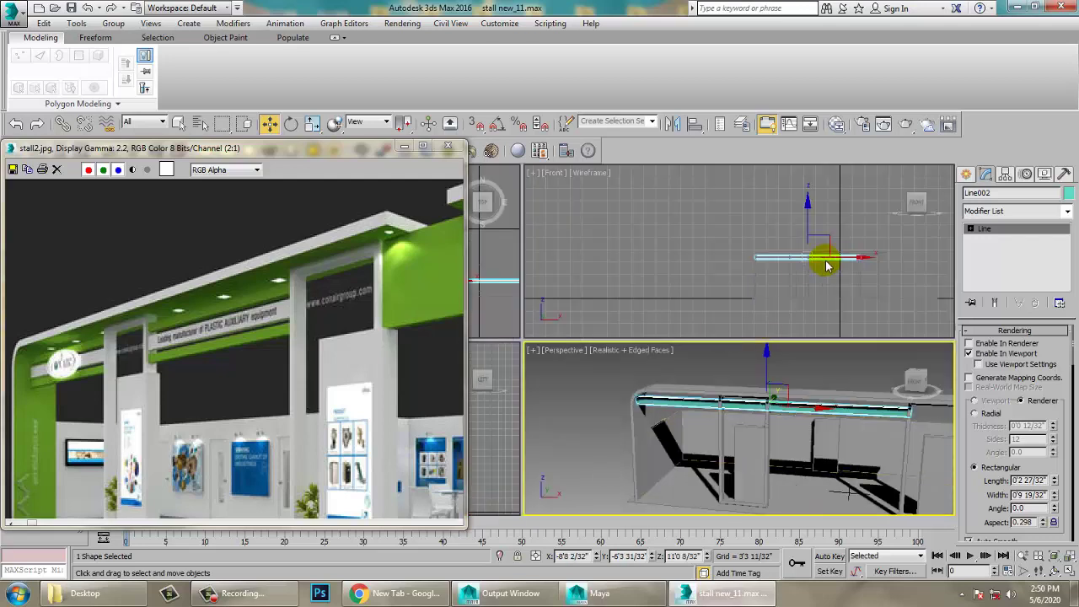
- Scale the strip's height to about 77% in the Front view and raise it by about 0'4 29/32"
{"action": "right_click", "coordinate": [829, 267]}
{"action": "key", "text": "alt+w"}
{"action": "key", "text": "z"}
{"action": "scroll", "coordinate": [644, 310], "scroll_direction": "down", "scroll_amount": 3}
{"action": "middle_click_drag", "start_coordinate": [646, 315], "coordinate": [675, 327]}
{"action": "key", "text": "r"}
{"action": "left_click_drag", "start_coordinate": [610, 259], "coordinate": [628, 283]}
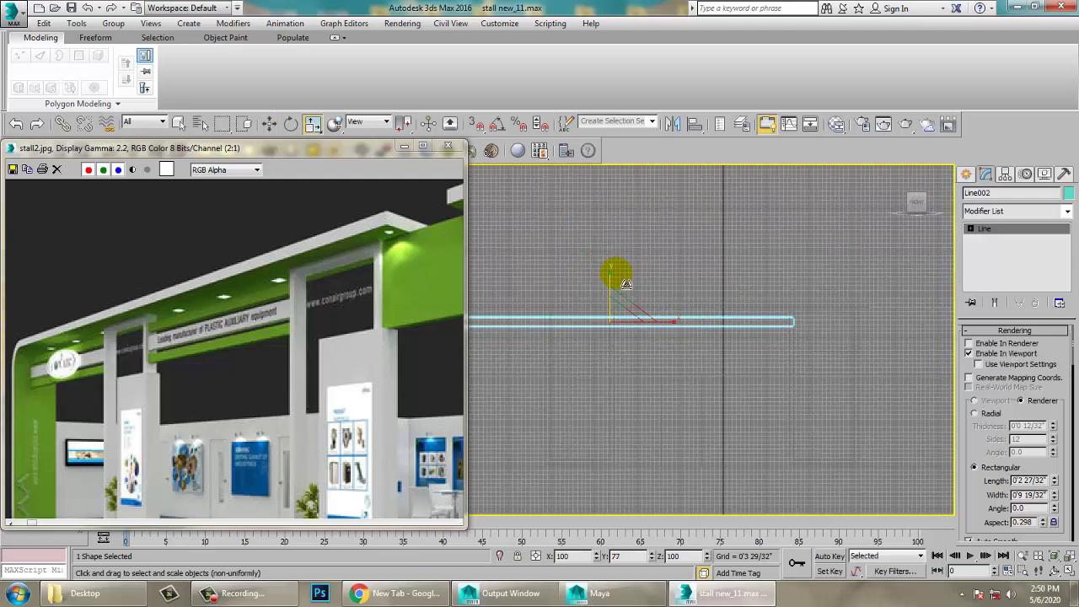
{"action": "key", "text": "w"}
{"action": "left_click_drag", "start_coordinate": [613, 280], "coordinate": [612, 275]}
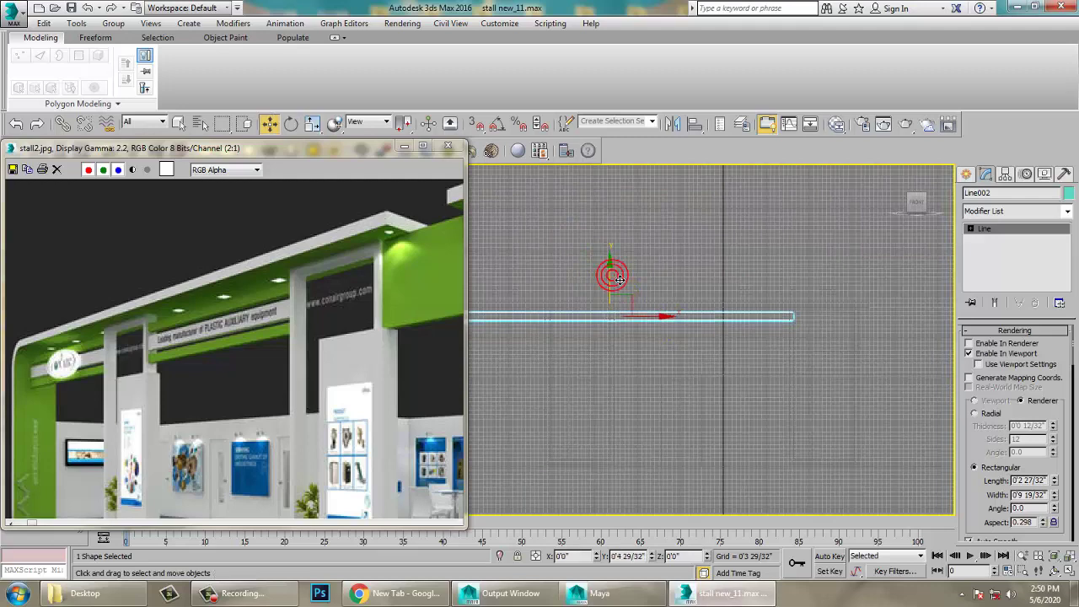
- Adjust the strip's right end vertex along X to about 5'4", at the right-hand pillar
{"action": "key", "text": "alt+w"}
{"action": "right_click", "coordinate": [730, 403]}
{"action": "key", "text": "alt+w"}
{"action": "middle_click_drag", "start_coordinate": [730, 404], "coordinate": [812, 368], "text": "alt"}
{"action": "key", "text": "1"}
{"action": "left_click_drag", "start_coordinate": [784, 285], "coordinate": [930, 416]}
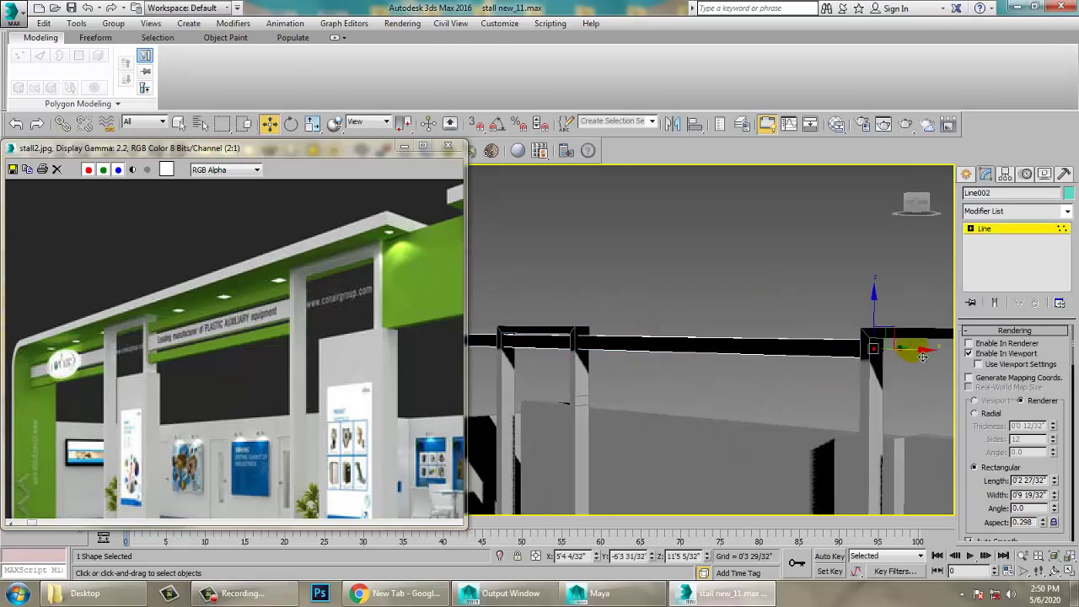
{"action": "left_click_drag", "start_coordinate": [927, 360], "coordinate": [925, 360]}
{"action": "left_click", "coordinate": [1015, 229]}
{"action": "key", "text": "alt+w"}
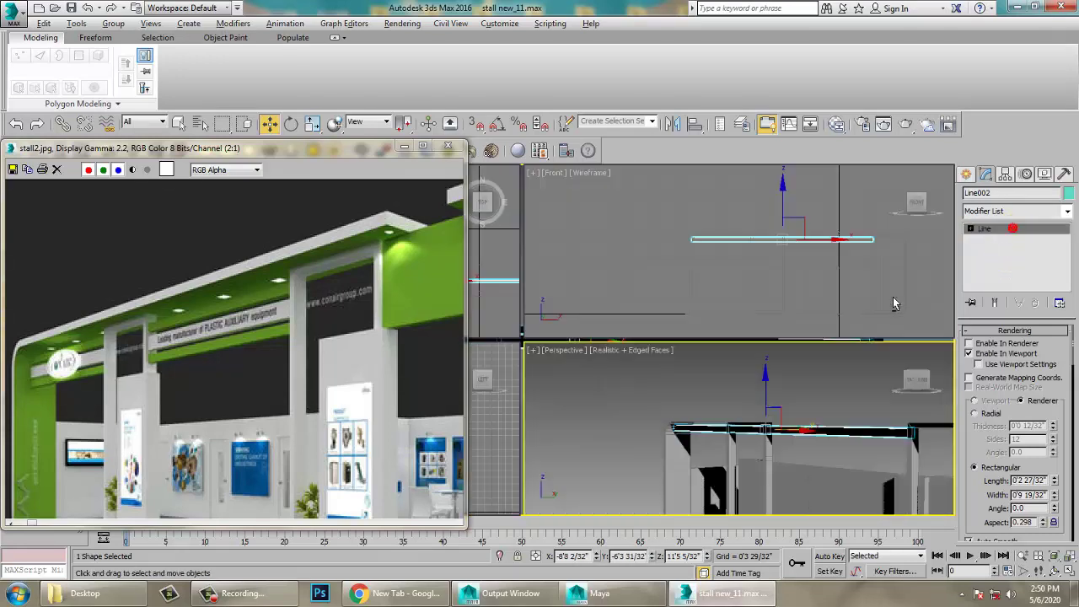
- Lower the strip in the Front view to a height of about 11'0 11/32"
{"action": "key", "text": "alt+w"}
{"action": "middle_click_drag", "start_coordinate": [819, 378], "coordinate": [801, 352], "text": "alt"}
{"action": "key", "text": "alt+w"}
{"action": "right_click", "coordinate": [813, 189]}
{"action": "key", "text": "alt+w"}
{"action": "middle_click_drag", "start_coordinate": [523, 359], "coordinate": [653, 333]}
{"action": "middle_click_drag", "start_coordinate": [553, 298], "coordinate": [589, 333]}
{"action": "scroll", "coordinate": [597, 308], "scroll_direction": "up", "scroll_amount": 4}
{"action": "middle_click_drag", "start_coordinate": [857, 270], "coordinate": [816, 295]}
{"action": "scroll", "coordinate": [834, 292], "scroll_direction": "down", "scroll_amount": 4}
{"action": "left_click_drag", "start_coordinate": [900, 258], "coordinate": [901, 263]}
- Adjust the strip's left end vertex along X to fit the curved frame's side
{"action": "middle_click_drag", "start_coordinate": [901, 262], "coordinate": [842, 259]}
{"action": "key", "text": "1"}
{"action": "left_click_drag", "start_coordinate": [533, 307], "coordinate": [620, 332]}
{"action": "scroll", "coordinate": [646, 332], "scroll_direction": "up", "scroll_amount": 3}
{"action": "middle_click_drag", "start_coordinate": [646, 332], "coordinate": [835, 364]}
{"action": "left_click", "coordinate": [708, 329]}
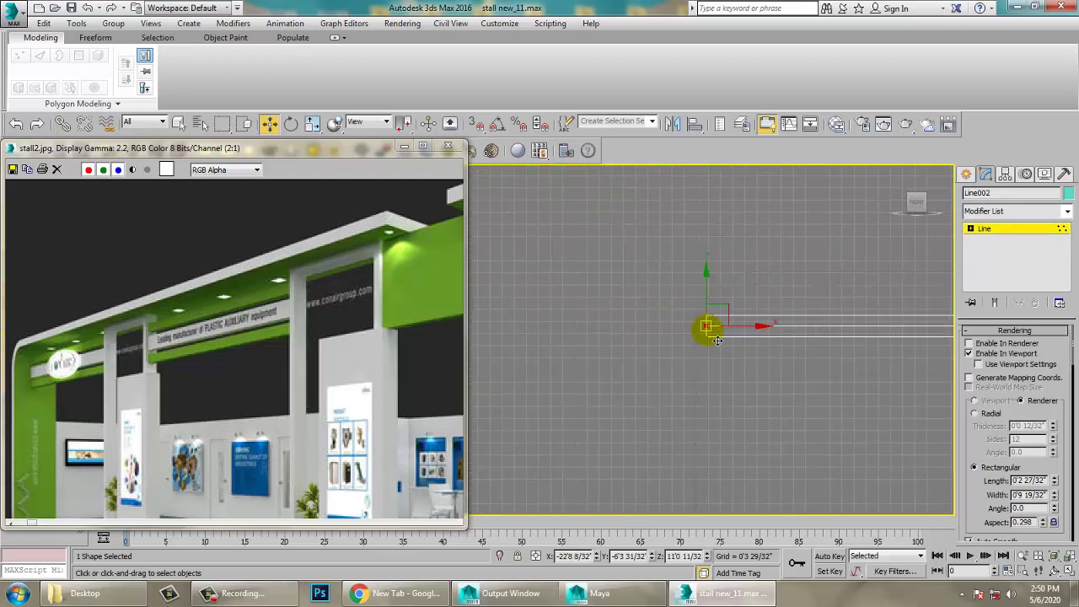
{"action": "left_click_drag", "start_coordinate": [818, 326], "coordinate": [747, 313]}
{"action": "left_click", "coordinate": [1045, 226]}
- Place two independent copies of the strip below it, spaced about 1' apart
{"action": "middle_click_drag", "start_coordinate": [805, 311], "coordinate": [653, 307]}
{"action": "scroll", "coordinate": [653, 307], "scroll_direction": "down", "scroll_amount": 4}
{"action": "middle_click_drag", "start_coordinate": [707, 328], "coordinate": [676, 329]}
{"action": "left_click_drag", "start_coordinate": [728, 277], "coordinate": [734, 291]}
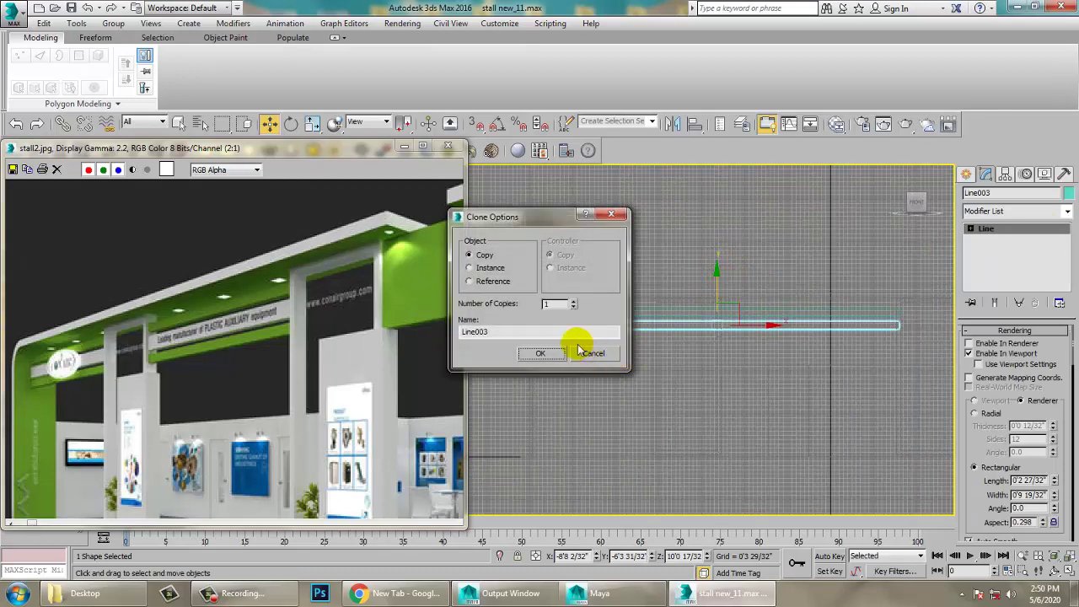
{"action": "left_click", "coordinate": [549, 359]}
{"action": "middle_click_drag", "start_coordinate": [732, 323], "coordinate": [705, 323]}
- Select the three strips together and nudge them into place between the pillars, raising them slightly toward the beam
{"action": "key", "text": "alt+w"}
{"action": "middle_click", "coordinate": [828, 420]}
{"action": "key", "text": "alt+w"}
{"action": "middle_click_drag", "start_coordinate": [786, 393], "coordinate": [727, 400], "text": "alt"}
{"action": "left_click", "coordinate": [659, 416], "text": "ctrl"}
{"action": "left_click", "coordinate": [647, 384], "text": "ctrl"}
{"action": "left_click_drag", "start_coordinate": [610, 379], "coordinate": [616, 380]}
{"action": "left_click", "coordinate": [766, 280]}
{"action": "middle_click_drag", "start_coordinate": [723, 363], "coordinate": [802, 340], "text": "alt"}
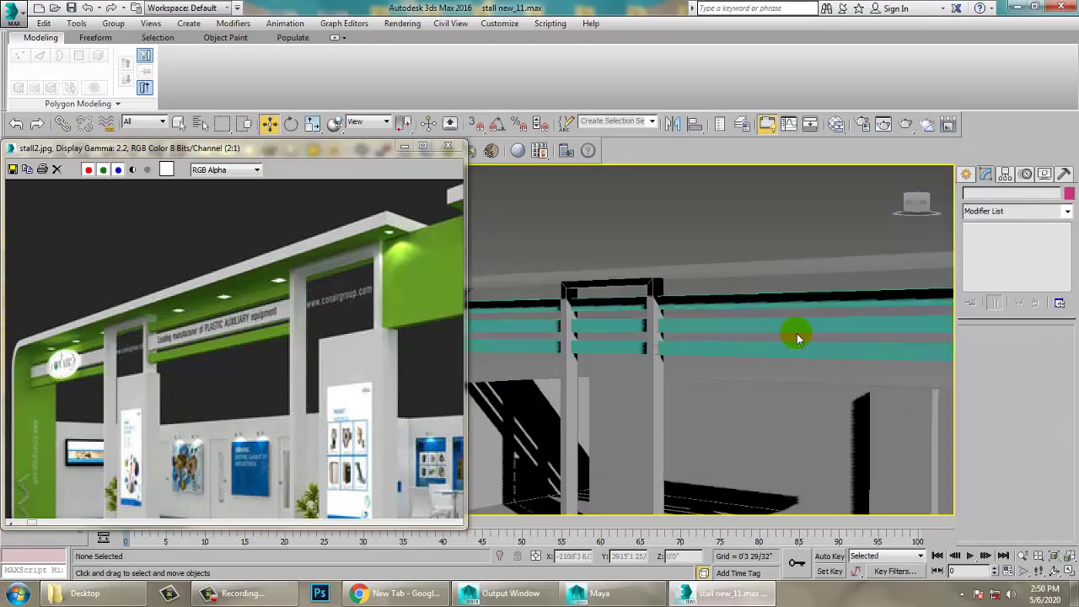
{"action": "left_click", "coordinate": [762, 354]}
{"action": "left_click", "coordinate": [762, 326], "text": "ctrl"}
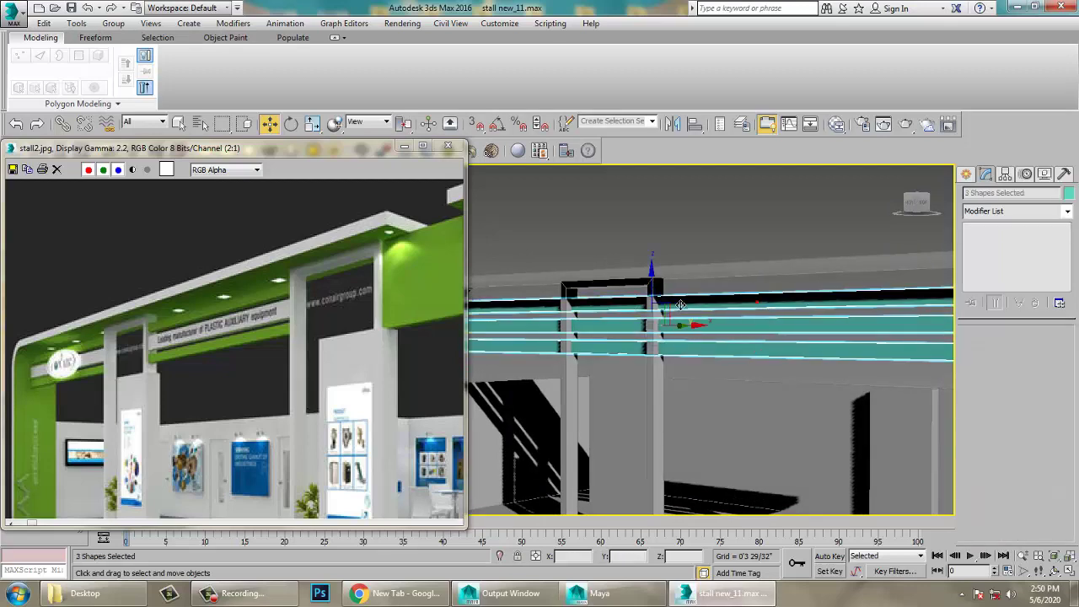
{"action": "left_click_drag", "start_coordinate": [664, 295], "coordinate": [657, 289]}
{"action": "left_click", "coordinate": [759, 238]}
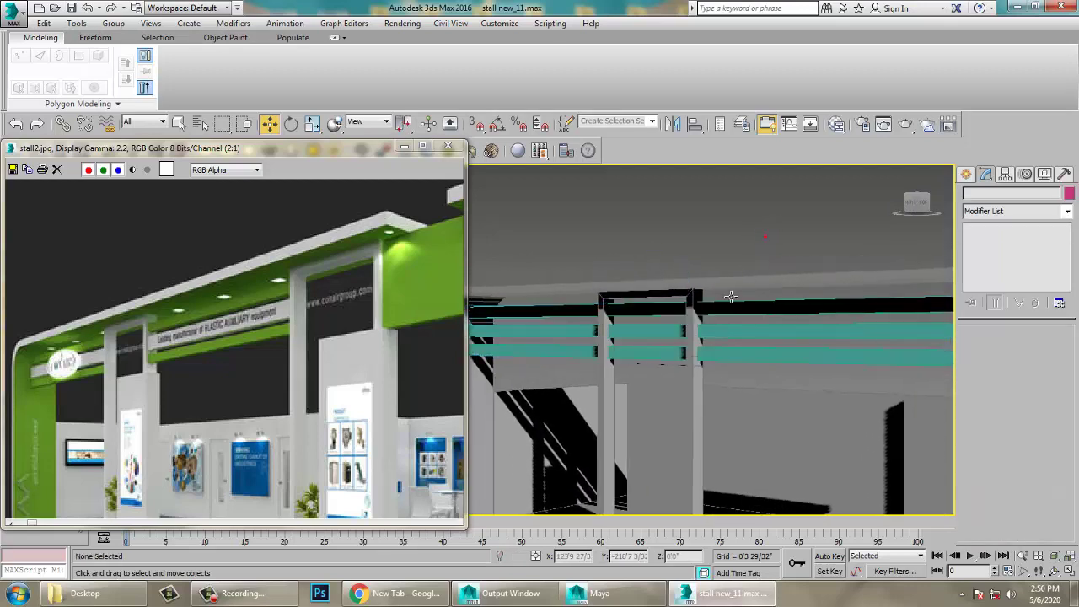
- Set the object color of the three strips and the other selected stall parts to gray
{"action": "scroll", "coordinate": [717, 312], "scroll_direction": "down", "scroll_amount": 5}
{"action": "middle_click_drag", "start_coordinate": [656, 334], "coordinate": [715, 358], "text": "alt"}
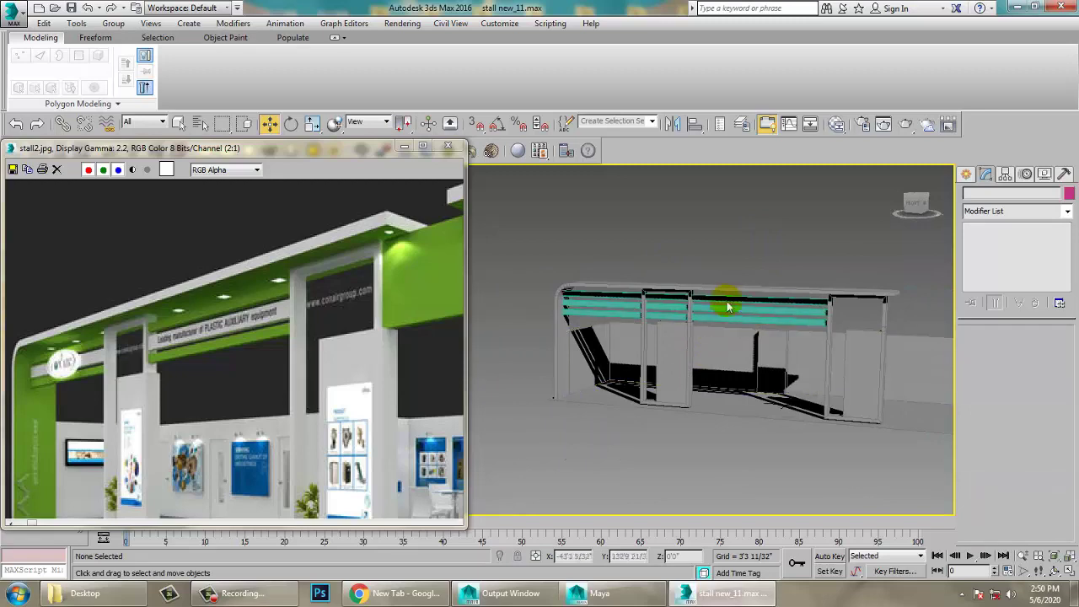
{"action": "left_click", "coordinate": [736, 311]}
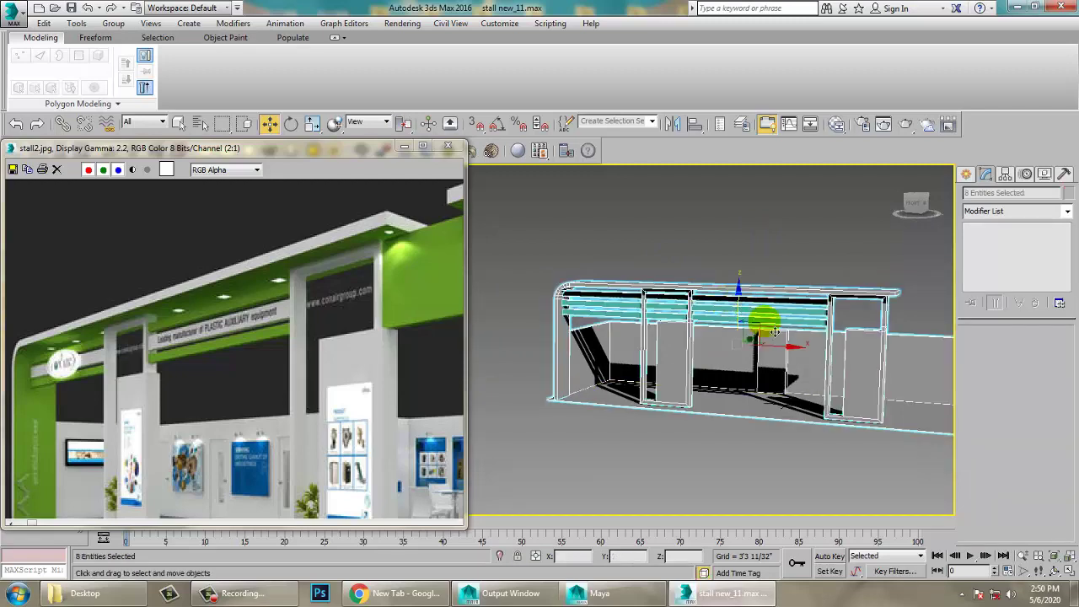
{"action": "middle_click_drag", "start_coordinate": [775, 331], "coordinate": [752, 341]}
{"action": "left_click", "coordinate": [695, 238]}
{"action": "left_click", "coordinate": [1067, 193]}
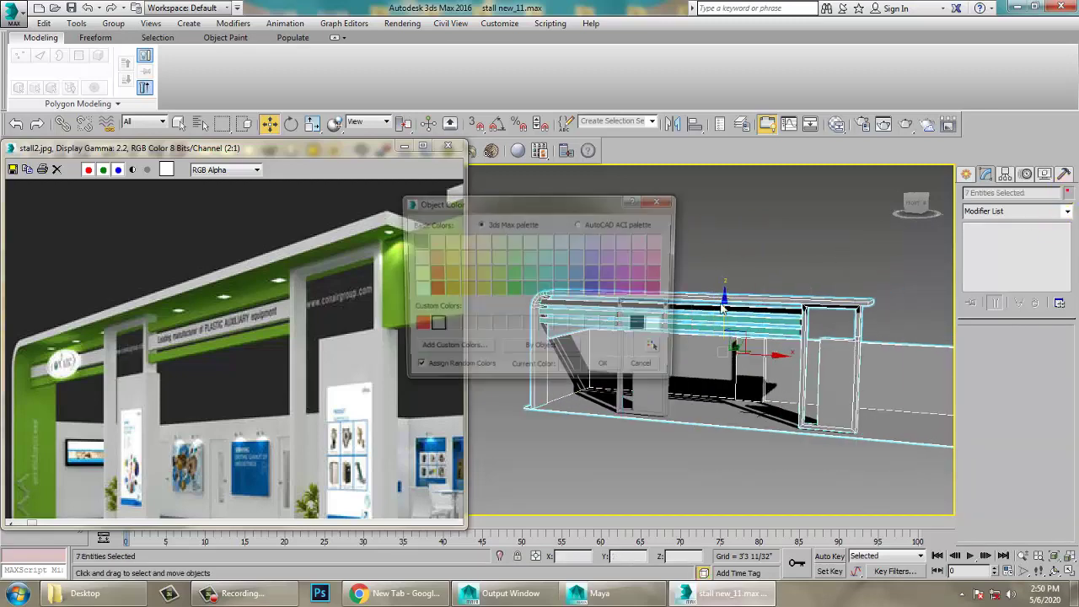
{"action": "left_click", "coordinate": [614, 376]}
{"action": "middle_click_drag", "start_coordinate": [614, 377], "coordinate": [630, 384], "text": "alt"}
{"action": "left_click", "coordinate": [790, 272]}
- Draw a cylinder with a radius of about 0'3 21/32" in the top view, near the right pillar's left side
{"action": "middle_click_drag", "start_coordinate": [835, 363], "coordinate": [738, 349]}
{"action": "scroll", "coordinate": [725, 318], "scroll_direction": "up", "scroll_amount": 5}
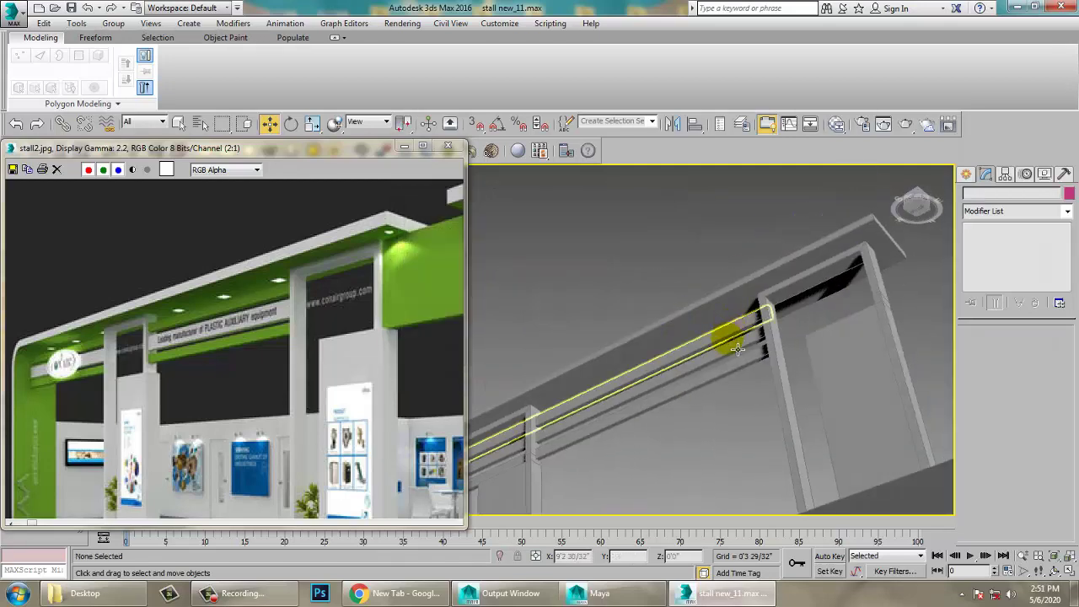
{"action": "left_click", "coordinate": [965, 174]}
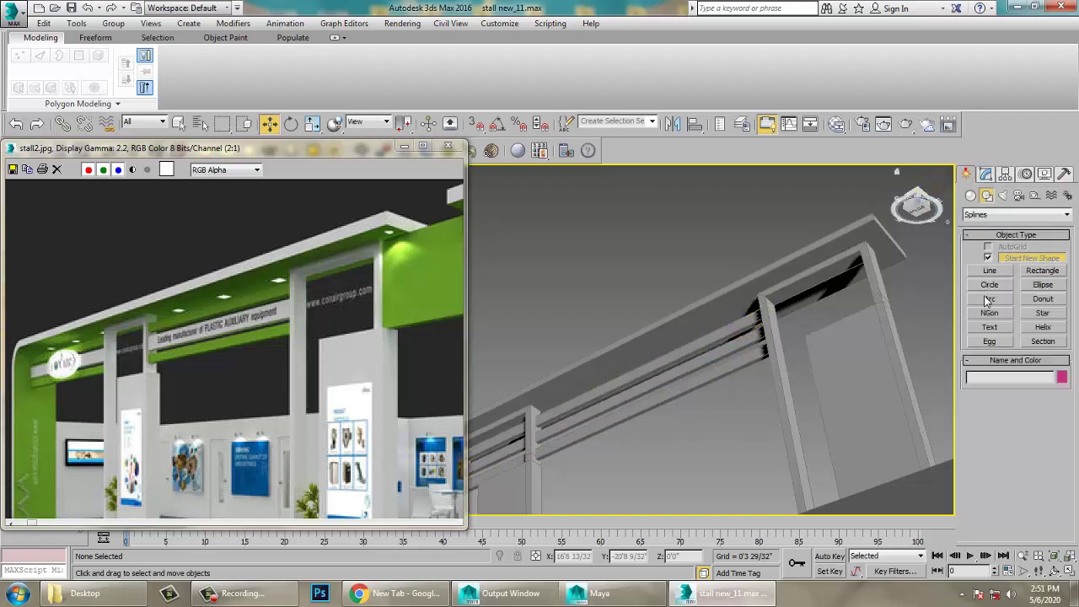
{"action": "left_click", "coordinate": [971, 196]}
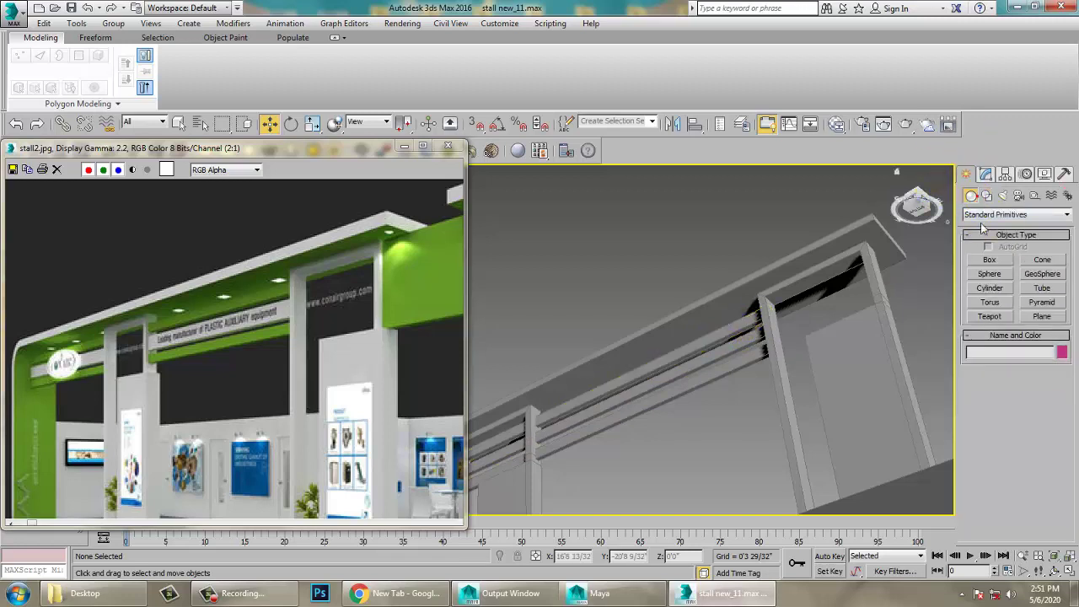
{"action": "left_click", "coordinate": [991, 288]}
{"action": "key", "text": "alt+w"}
{"action": "right_click", "coordinate": [506, 301]}
{"action": "key", "text": "alt+w"}
{"action": "scroll", "coordinate": [632, 294], "scroll_direction": "down", "scroll_amount": 5}
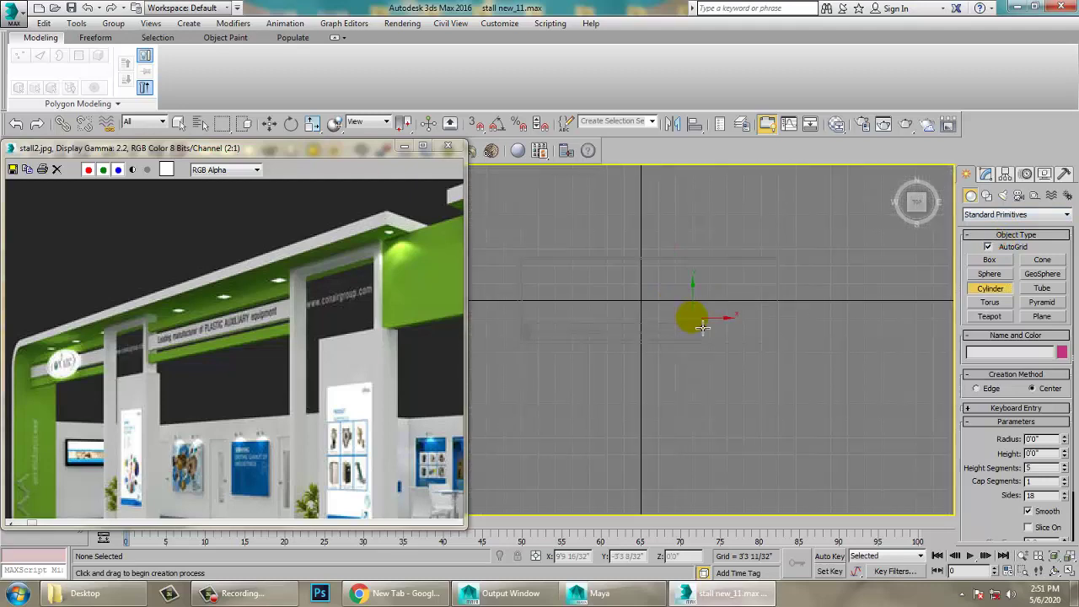
{"action": "scroll", "coordinate": [666, 347], "scroll_direction": "up", "scroll_amount": 5}
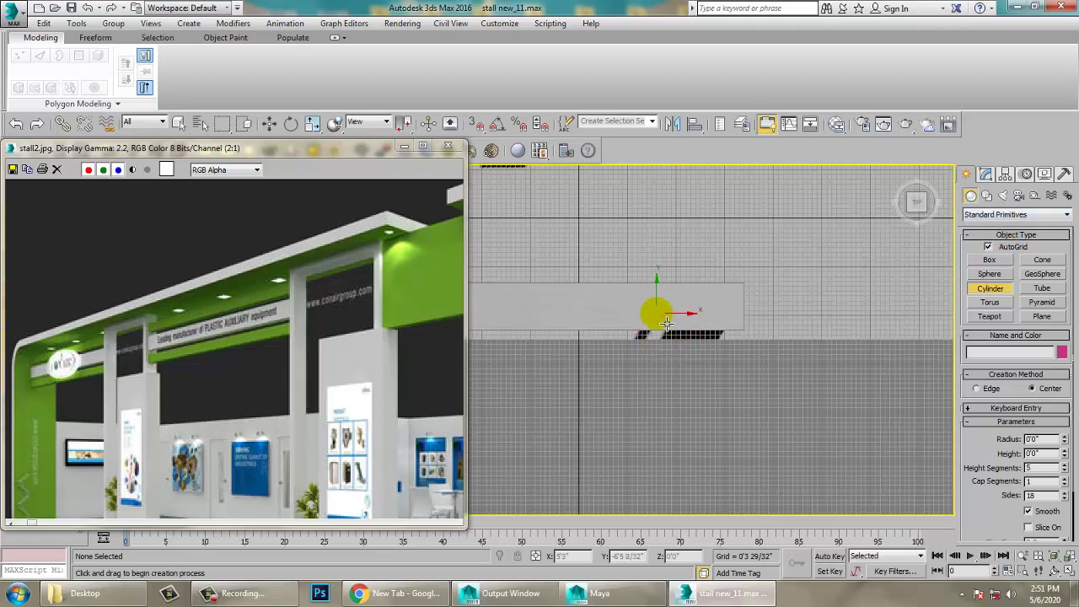
{"action": "left_click_drag", "start_coordinate": [662, 318], "coordinate": [667, 325]}
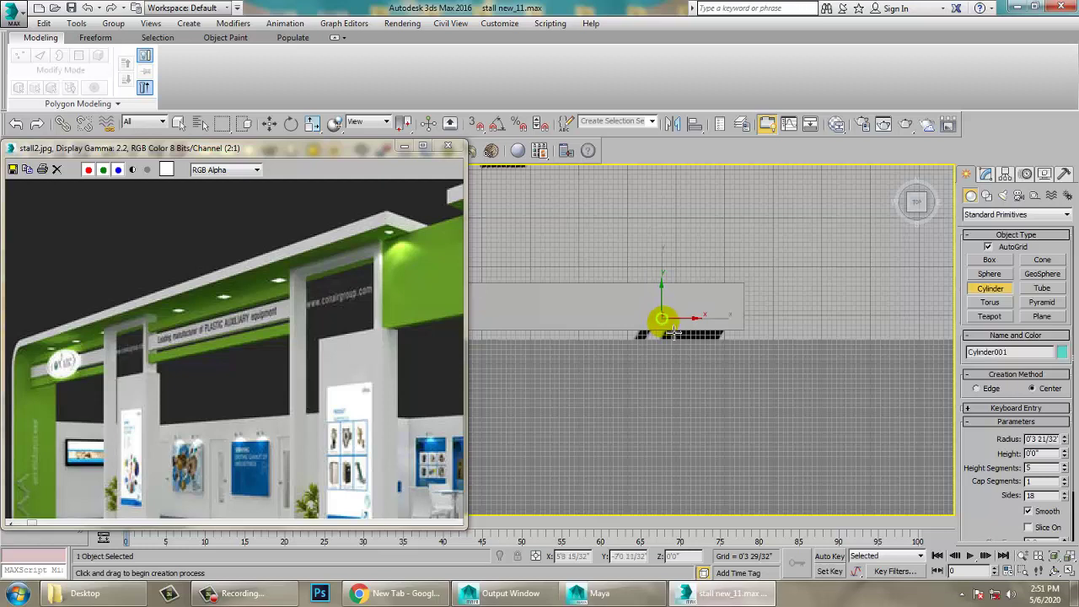
- Raise the new cylinder vertically from floor level toward the underside of the stall's overhanging beam
{"action": "key", "text": "w"}
{"action": "key", "text": "alt+w"}
{"action": "right_click", "coordinate": [826, 441]}
{"action": "key", "text": "z"}
{"action": "key", "text": "alt+w"}
{"action": "scroll", "coordinate": [751, 393], "scroll_direction": "down", "scroll_amount": 4}
{"action": "left_click_drag", "start_coordinate": [677, 346], "coordinate": [675, 156]}
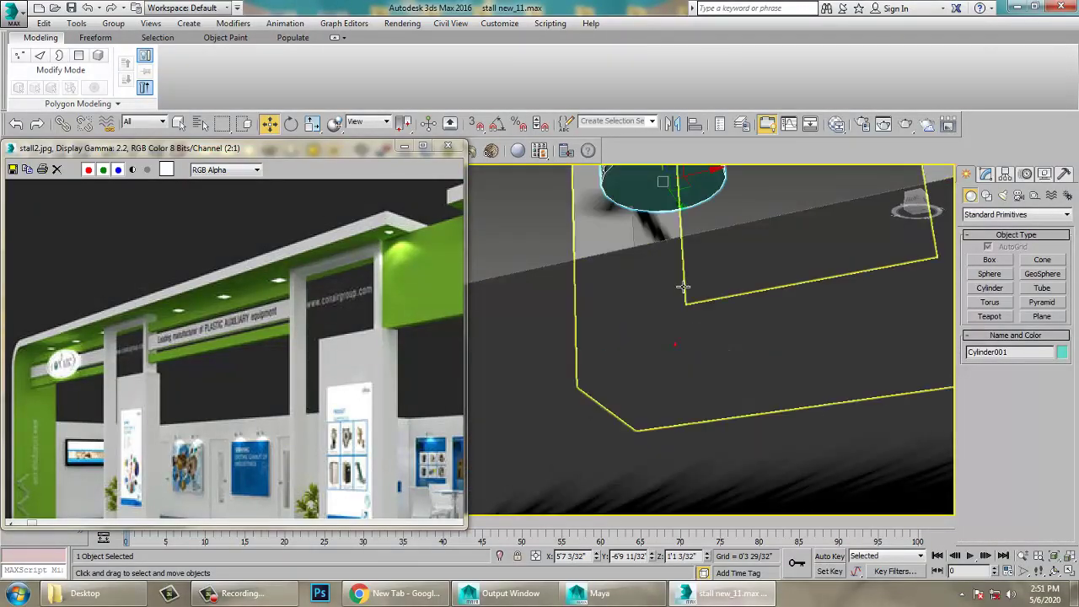
{"action": "scroll", "coordinate": [727, 354], "scroll_direction": "down", "scroll_amount": 9}
{"action": "middle_click_drag", "start_coordinate": [719, 354], "coordinate": [719, 332], "text": "alt"}
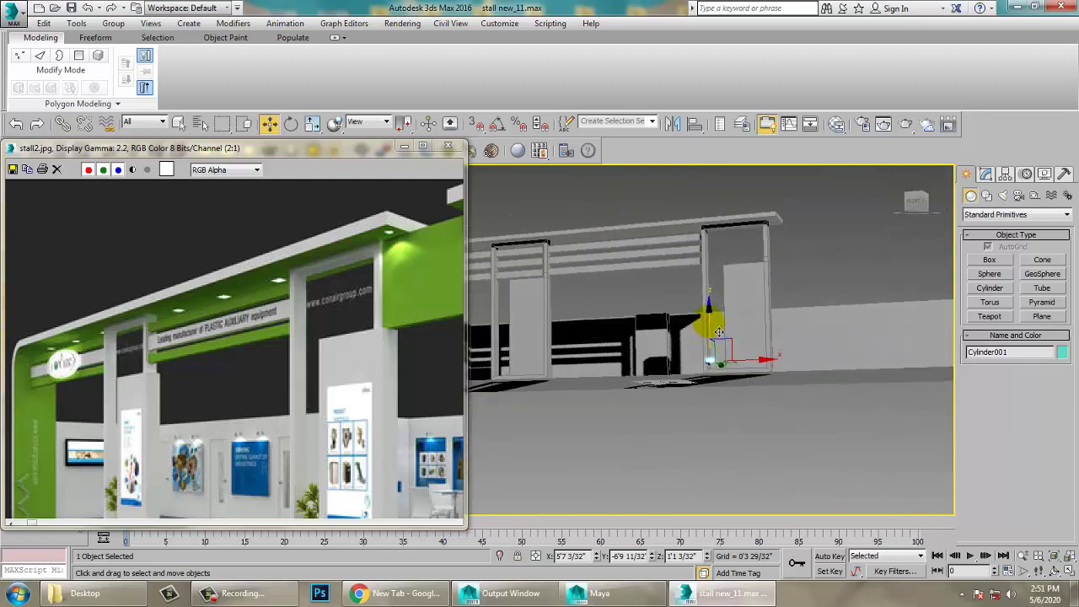
- Scale the cylinder down along its height to make it a short disc
{"action": "key", "text": "z"}
{"action": "scroll", "coordinate": [700, 258], "scroll_direction": "down", "scroll_amount": 5}
{"action": "middle_click_drag", "start_coordinate": [701, 257], "coordinate": [671, 257], "text": "alt"}
{"action": "key", "text": "r"}
{"action": "left_click_drag", "start_coordinate": [647, 277], "coordinate": [671, 310]}
{"action": "key", "text": "w"}
{"action": "middle_click_drag", "start_coordinate": [668, 274], "coordinate": [614, 261], "text": "alt"}
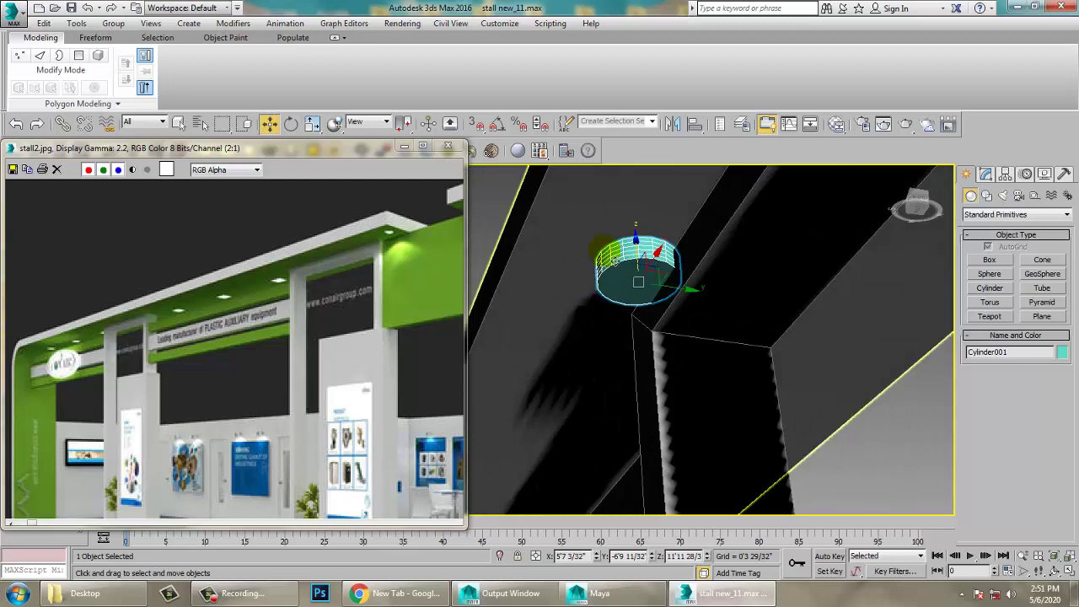
- Shift the disc along Y and raise it against the overhang's underside, flattening it further along Z
{"action": "left_click_drag", "start_coordinate": [694, 300], "coordinate": [658, 296]}
{"action": "left_click_drag", "start_coordinate": [610, 242], "coordinate": [612, 230]}
{"action": "middle_click_drag", "start_coordinate": [613, 240], "coordinate": [680, 296], "text": "alt"}
{"action": "key", "text": "r"}
{"action": "left_click_drag", "start_coordinate": [608, 291], "coordinate": [612, 324]}
{"action": "scroll", "coordinate": [611, 322], "scroll_direction": "down", "scroll_amount": 6}
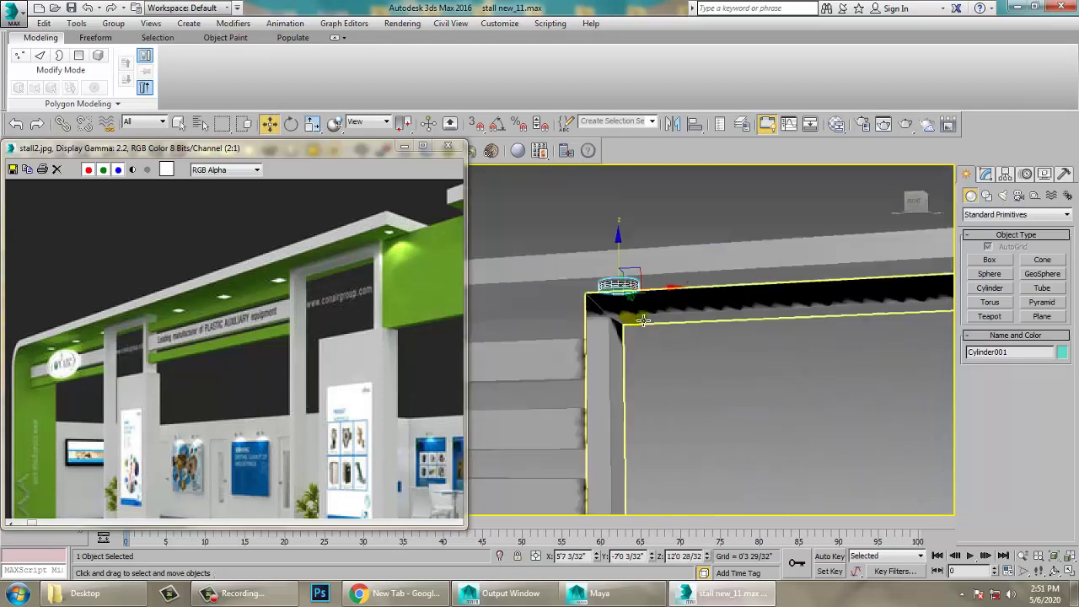
- Place five independent copies of the disc along X under the overhang, spaced about 2'11" apart
{"action": "key", "text": "f"}
{"action": "key", "text": "z"}
{"action": "scroll", "coordinate": [719, 295], "scroll_direction": "down", "scroll_amount": 8}
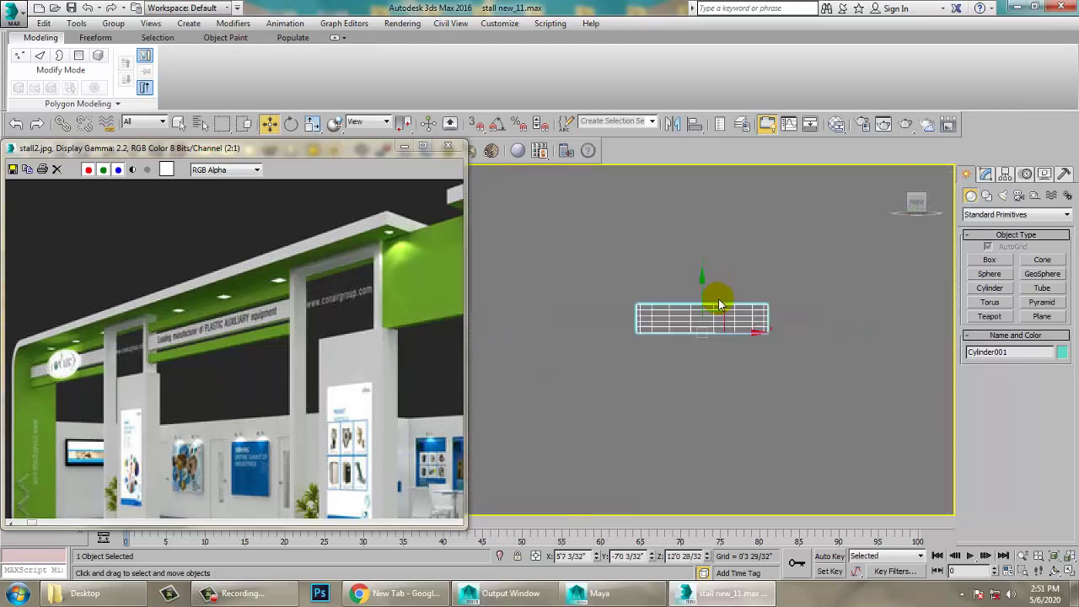
{"action": "middle_click_drag", "start_coordinate": [700, 330], "coordinate": [795, 318]}
{"action": "scroll", "coordinate": [793, 319], "scroll_direction": "down", "scroll_amount": 6}
{"action": "scroll", "coordinate": [793, 318], "scroll_direction": "up", "scroll_amount": 4}
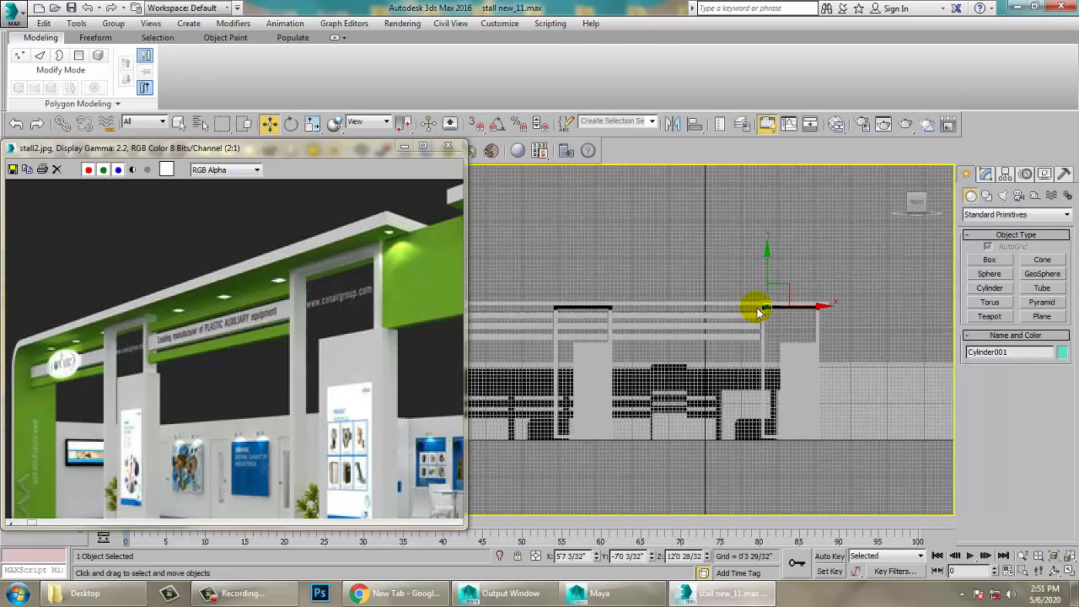
{"action": "middle_click_drag", "start_coordinate": [794, 318], "coordinate": [817, 316]}
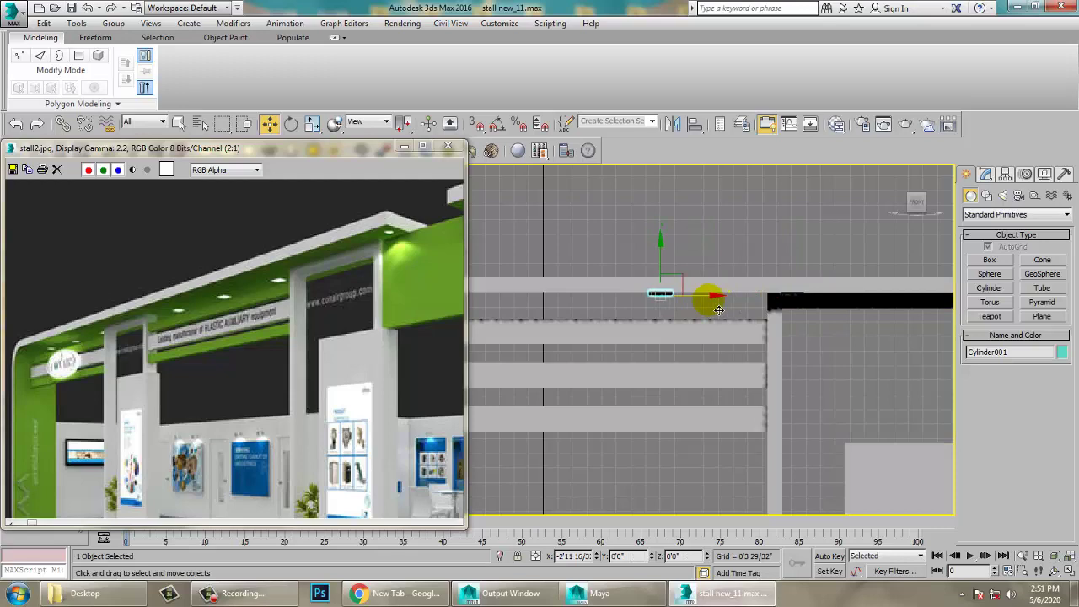
{"action": "left_click_drag", "start_coordinate": [719, 311], "coordinate": [721, 310], "text": "shift"}
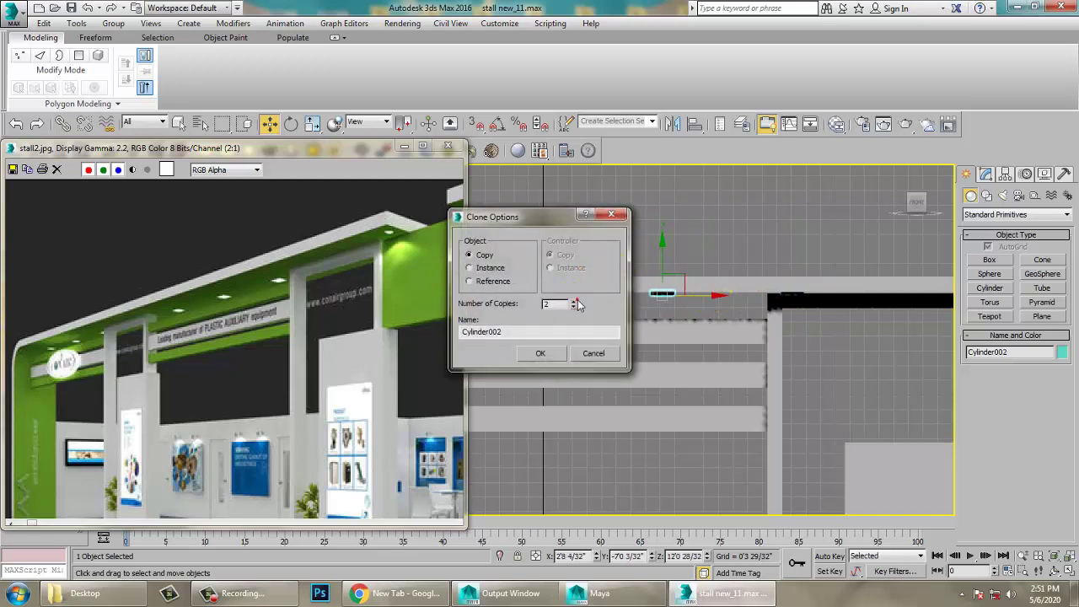
{"action": "left_click", "coordinate": [535, 358]}
- Examine the spacing of the copied discs along the overhang in the perspective view
{"action": "middle_click_drag", "start_coordinate": [540, 358], "coordinate": [706, 367]}
{"action": "scroll", "coordinate": [719, 363], "scroll_direction": "down", "scroll_amount": 5}
{"action": "key", "text": "alt+w"}
{"action": "middle_click", "coordinate": [847, 404]}
{"action": "key", "text": "alt+w"}
{"action": "middle_click_drag", "start_coordinate": [847, 404], "coordinate": [1068, 354]}
{"action": "scroll", "coordinate": [759, 361], "scroll_direction": "down", "scroll_amount": 3}
{"action": "middle_click_drag", "start_coordinate": [759, 361], "coordinate": [700, 358]}
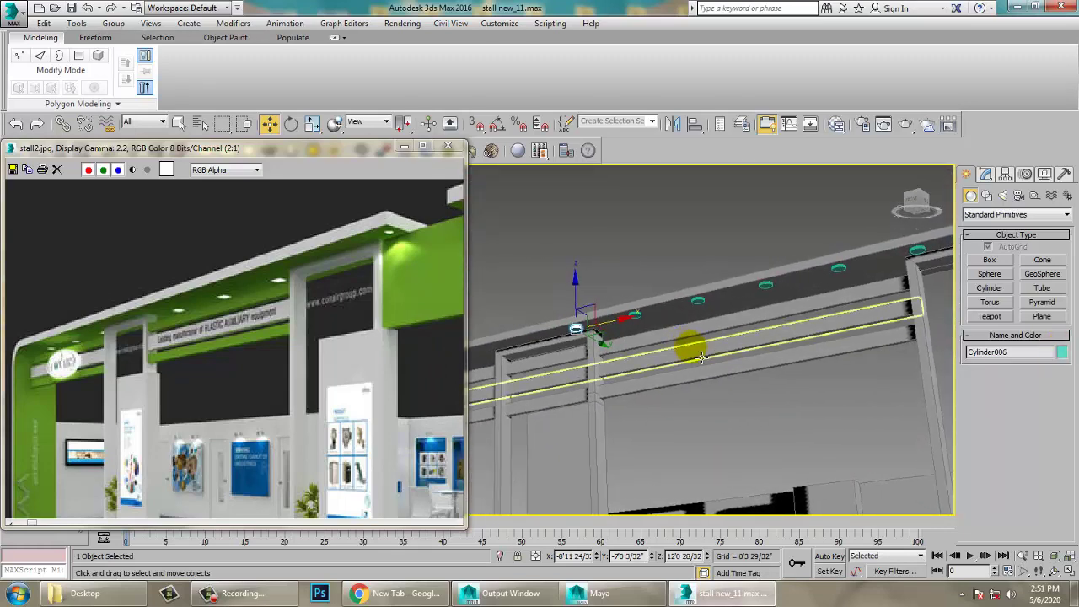
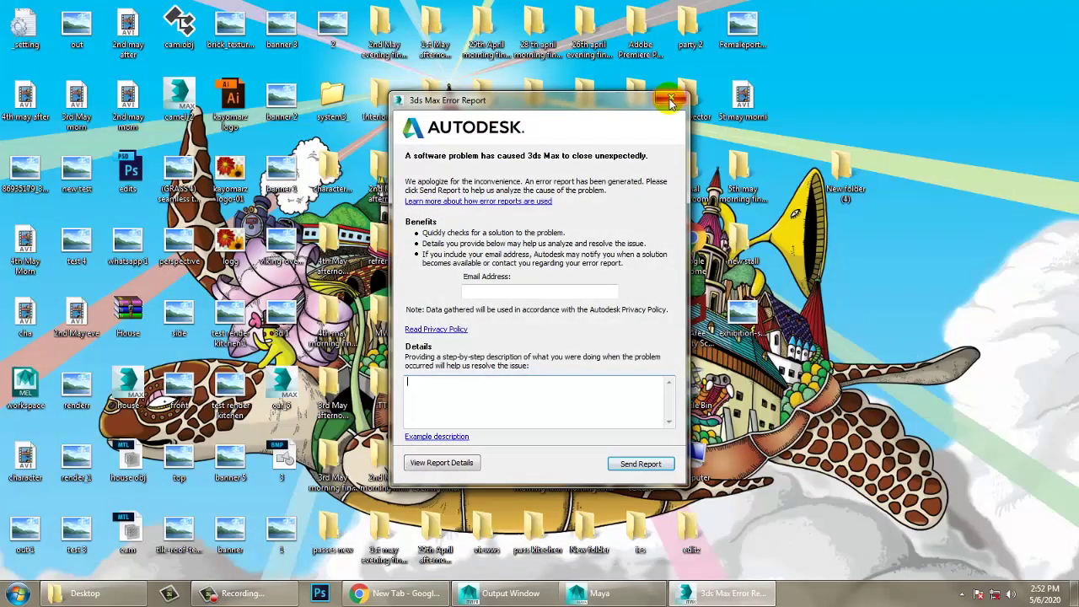
- Dismiss the error report, restart 3ds Max 2016 and open the recent scene stall new_11_recover
{"action": "left_click", "coordinate": [671, 99]}
{"action": "left_click", "coordinate": [644, 325]}
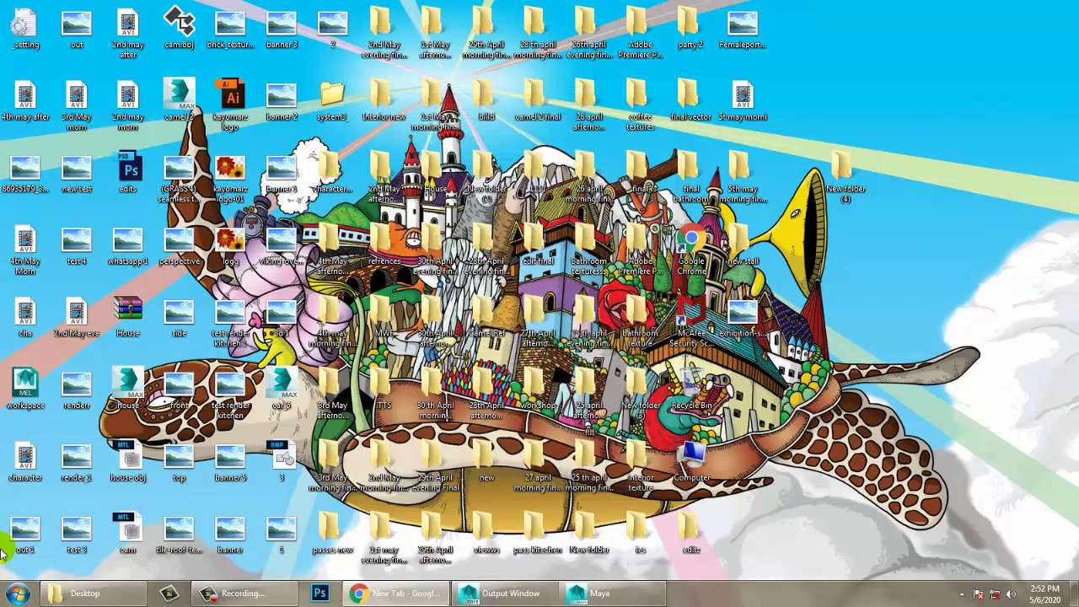
{"action": "left_click", "coordinate": [18, 596]}
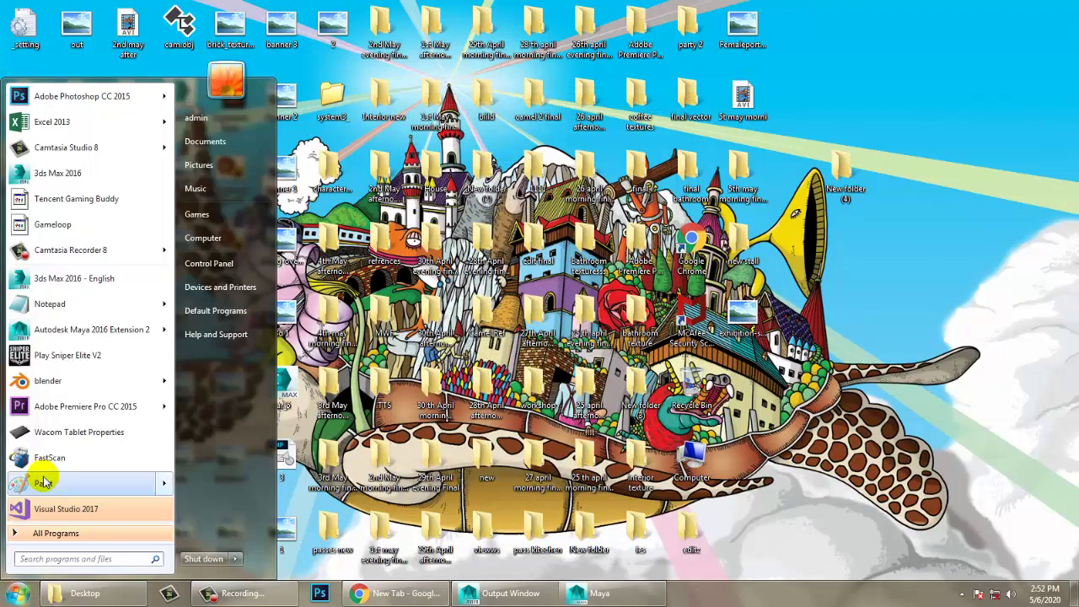
{"action": "left_click", "coordinate": [106, 270]}
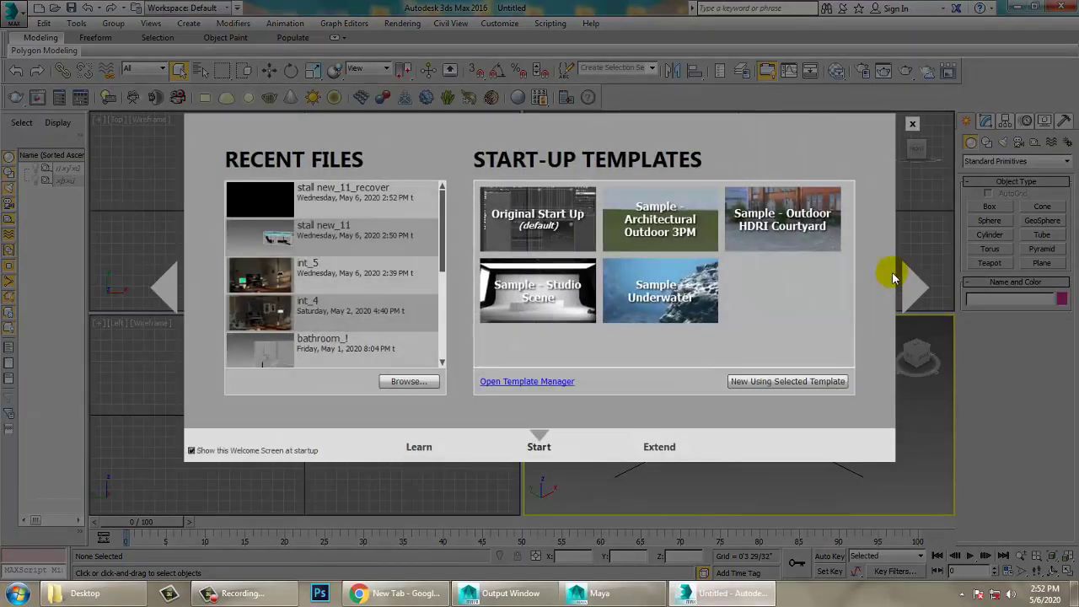
{"action": "left_click", "coordinate": [311, 203]}
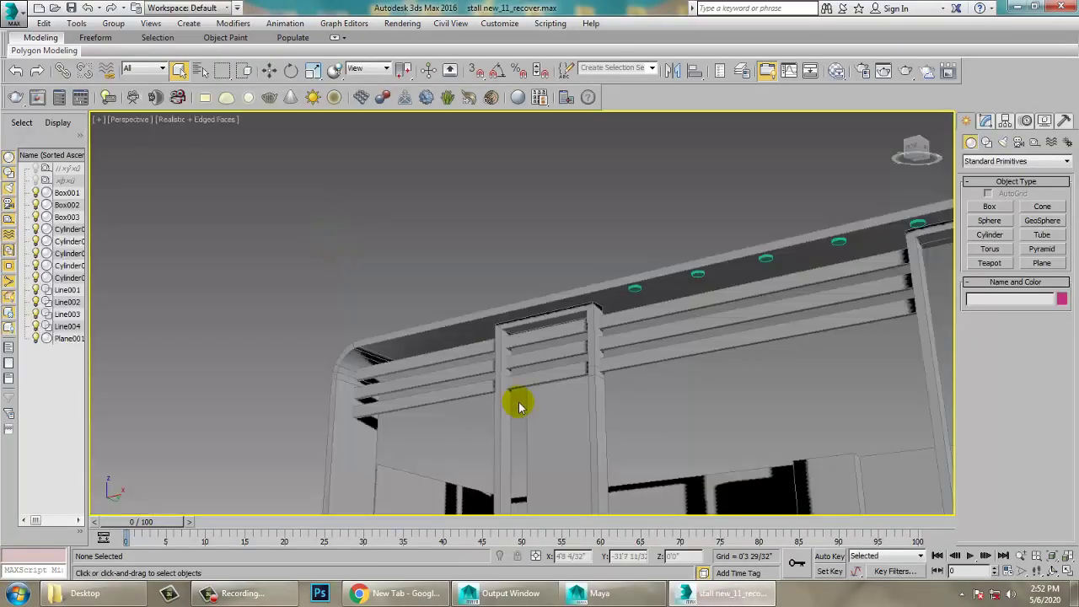
{"action": "middle_click_drag", "start_coordinate": [716, 300], "coordinate": [561, 330]}
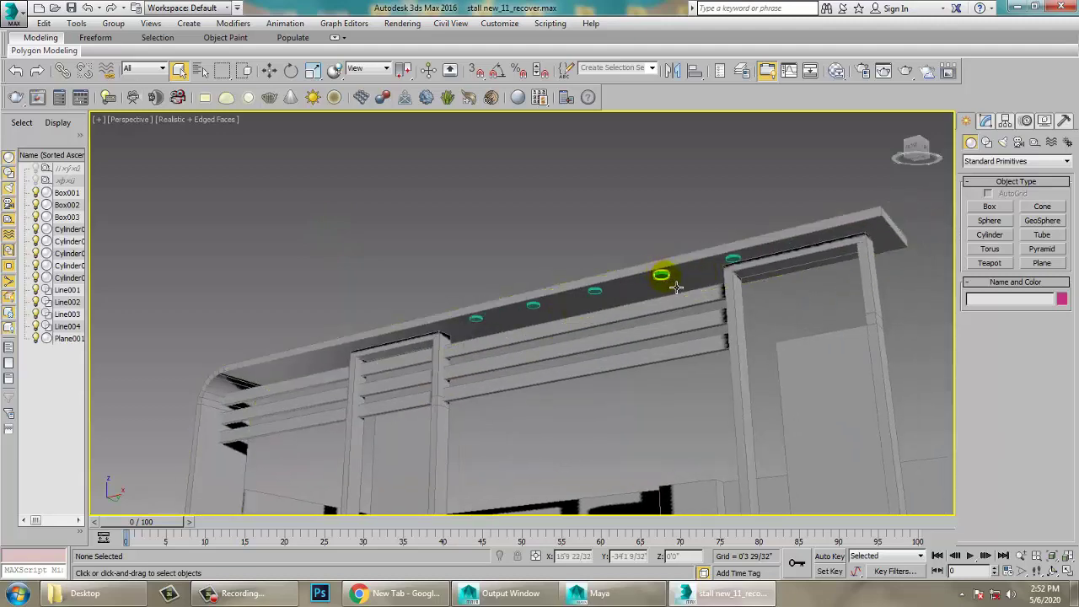
- Save the recovered scene as stall new_2 in the Desktop's new stall folder
{"action": "left_click", "coordinate": [12, 12]}
{"action": "left_click", "coordinate": [64, 161]}
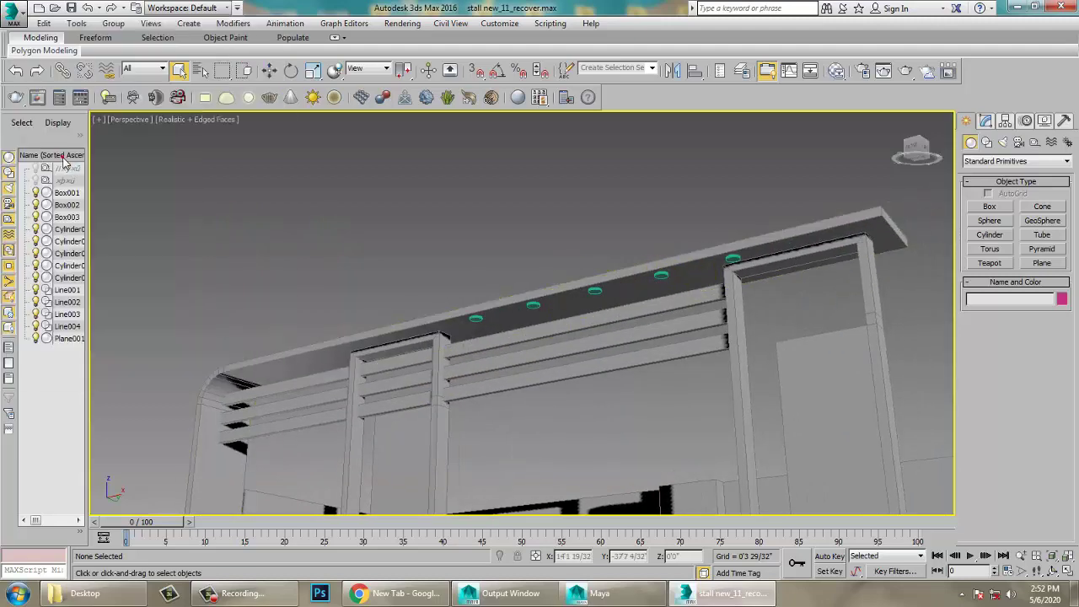
{"action": "left_click", "coordinate": [39, 128]}
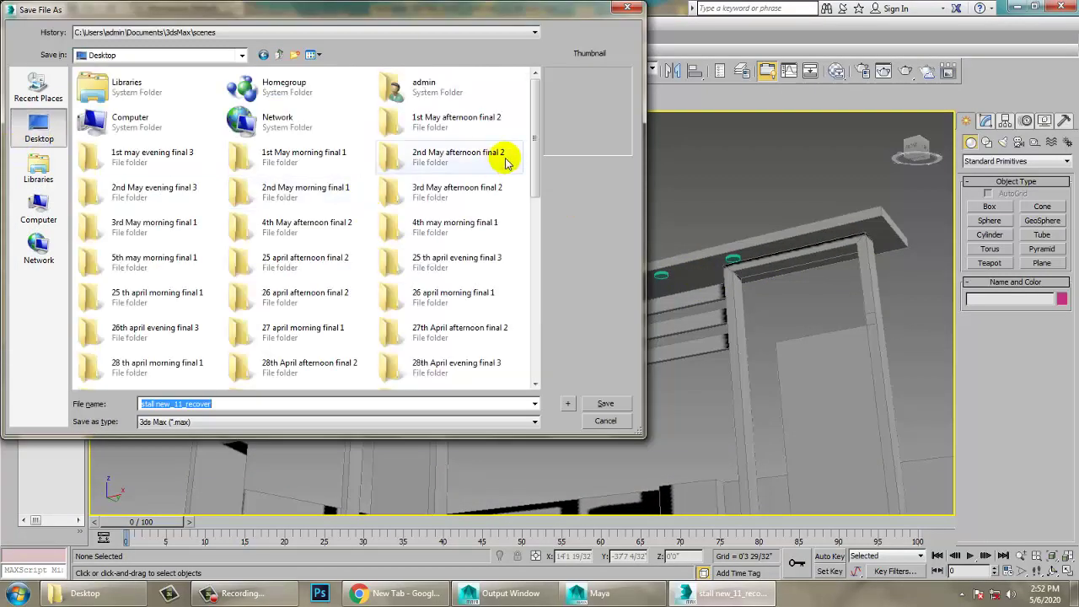
{"action": "left_click", "coordinate": [469, 161]}
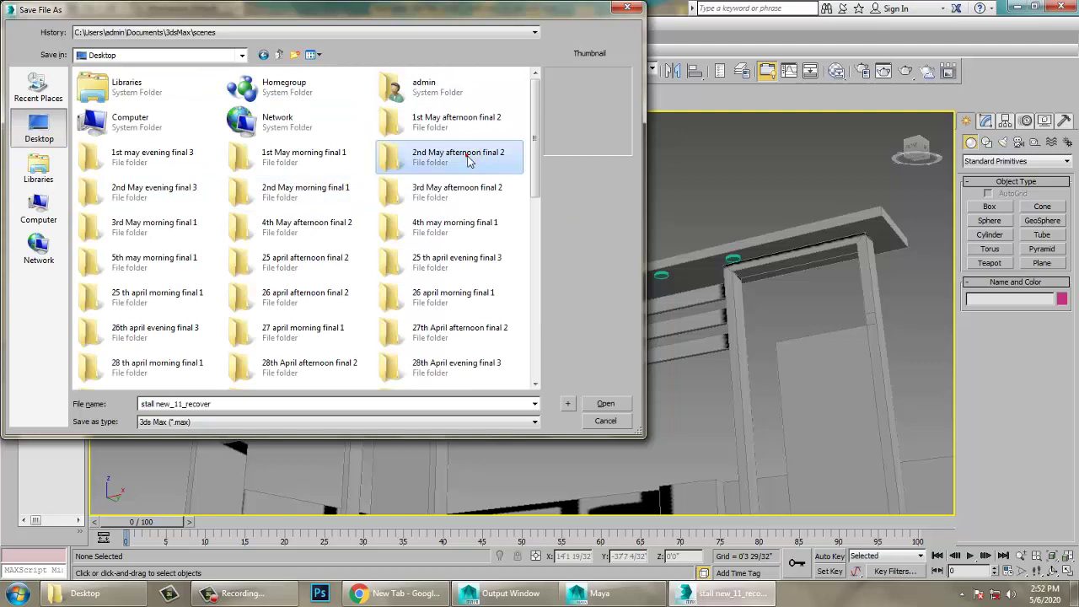
{"action": "left_click", "coordinate": [463, 217]}
{"action": "key", "text": "n"}
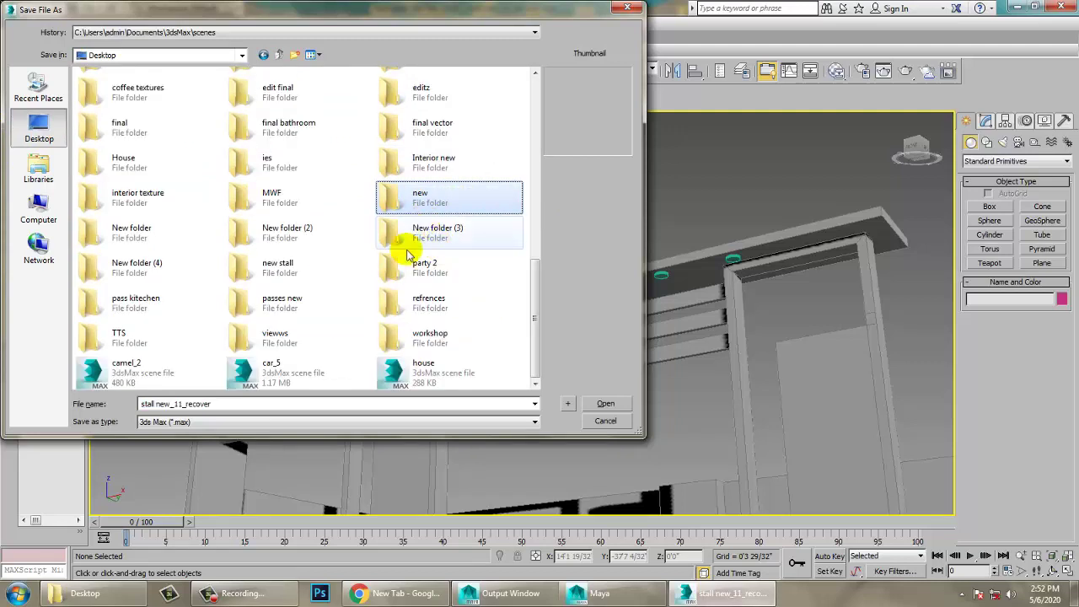
{"action": "key", "text": "n"}
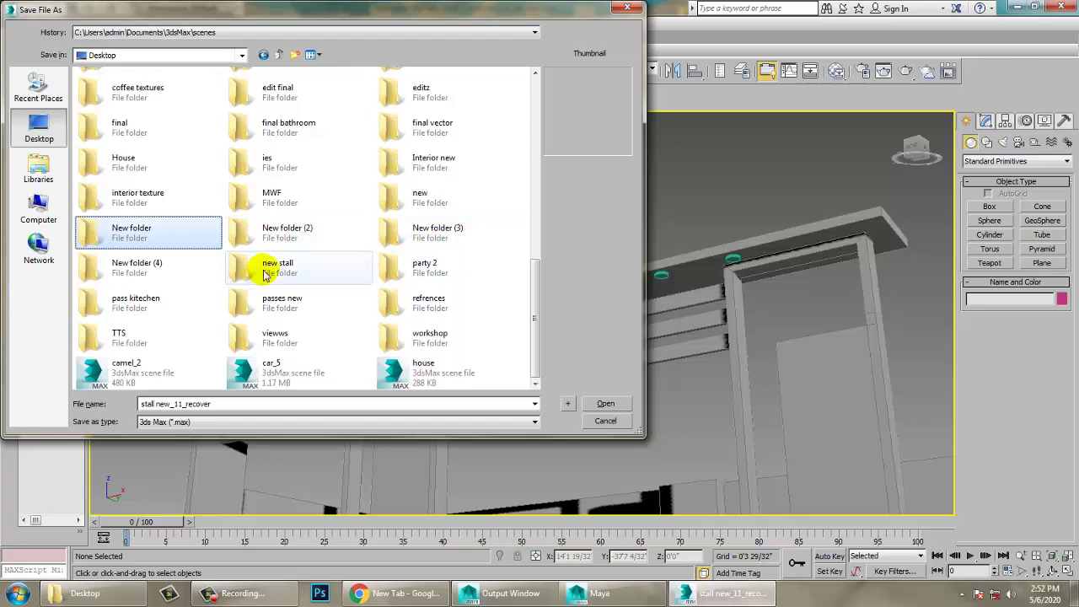
{"action": "double_click", "coordinate": [270, 269]}
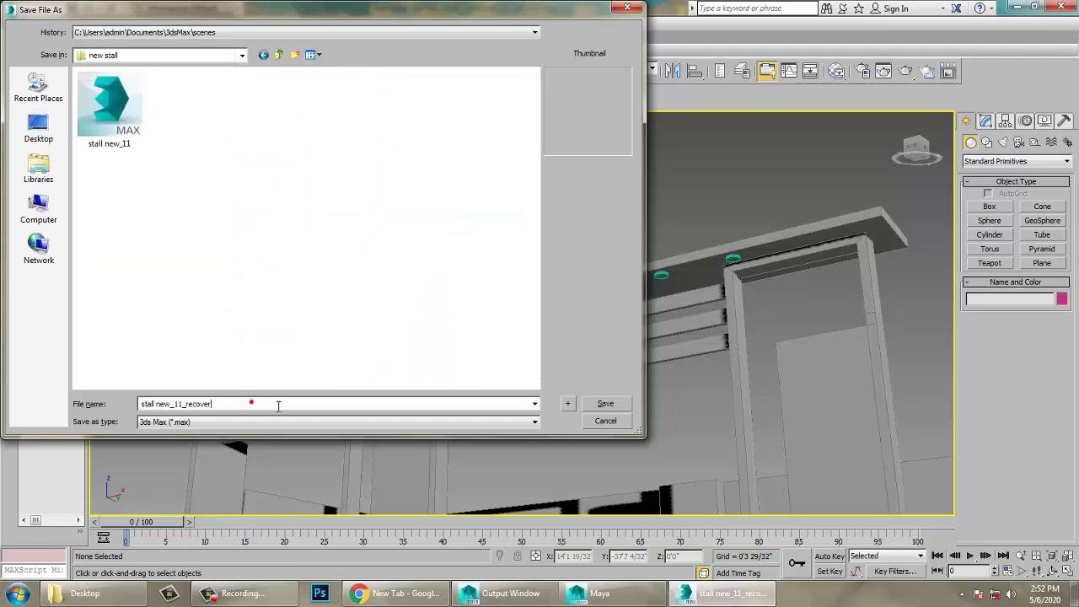
{"action": "type", "text": "2"}
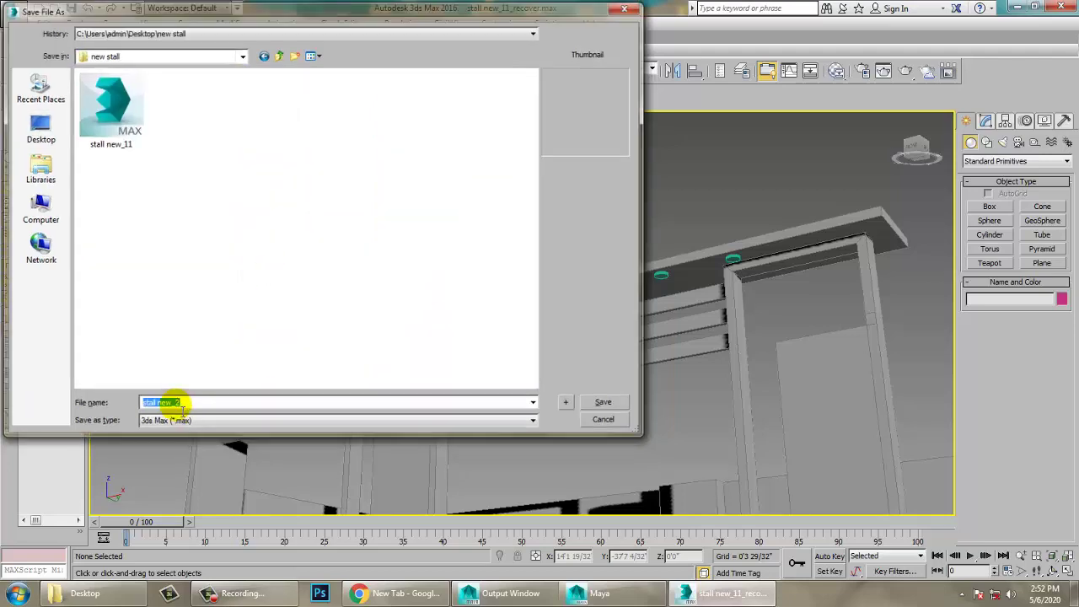
{"action": "key", "text": "Return"}
- Delete the four copied discs under the overhang, keeping only the one at the right pillar
{"action": "left_click", "coordinate": [675, 279]}
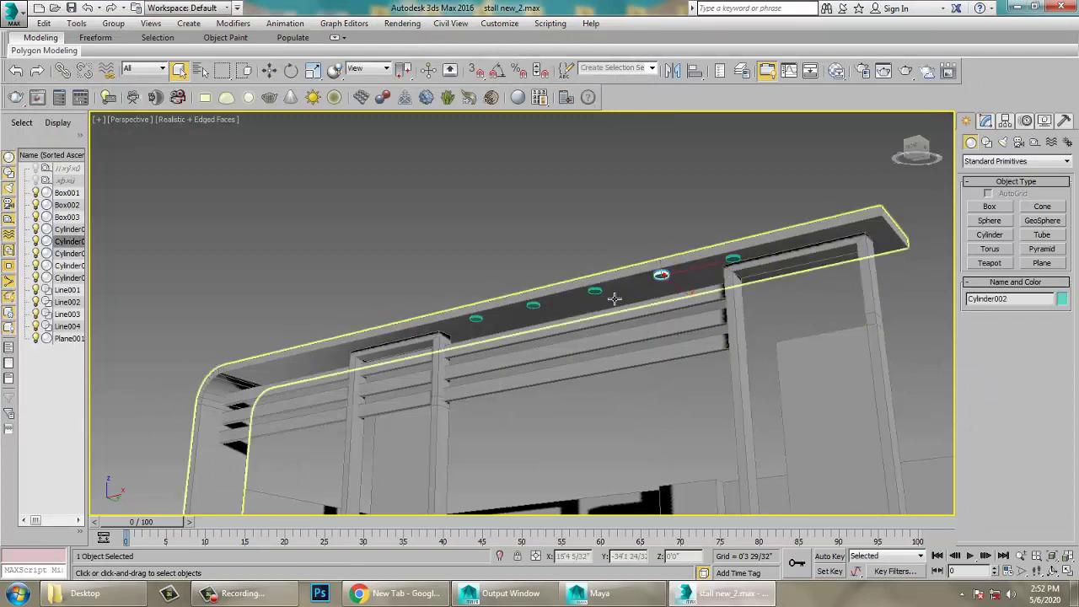
{"action": "left_click", "coordinate": [597, 292], "text": "ctrl"}
{"action": "left_click", "coordinate": [535, 305], "text": "ctrl"}
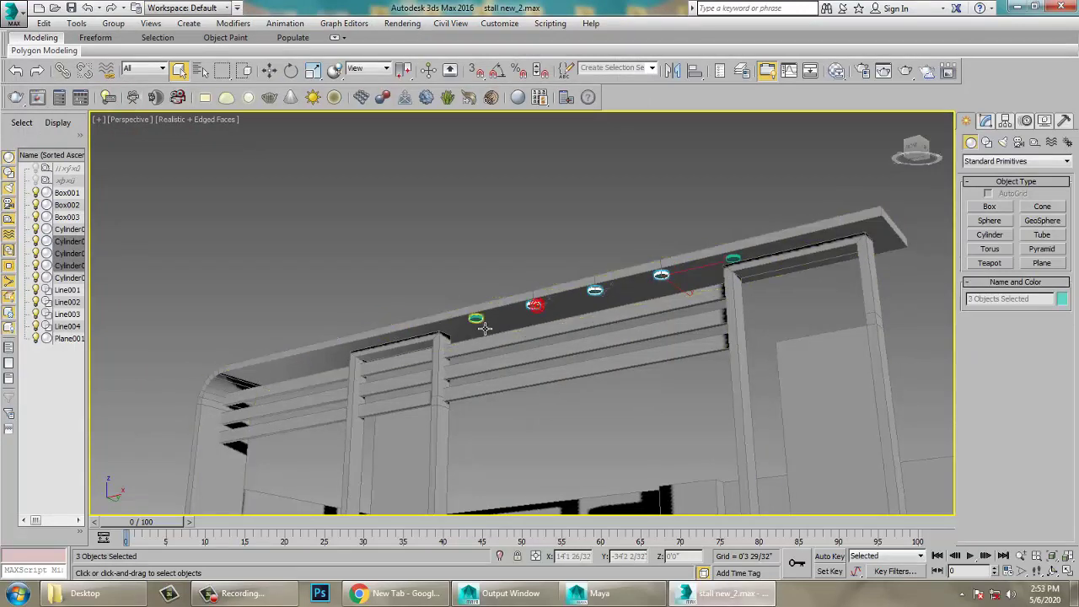
{"action": "left_click", "coordinate": [478, 320], "text": "ctrl"}
{"action": "key", "text": "Delete"}
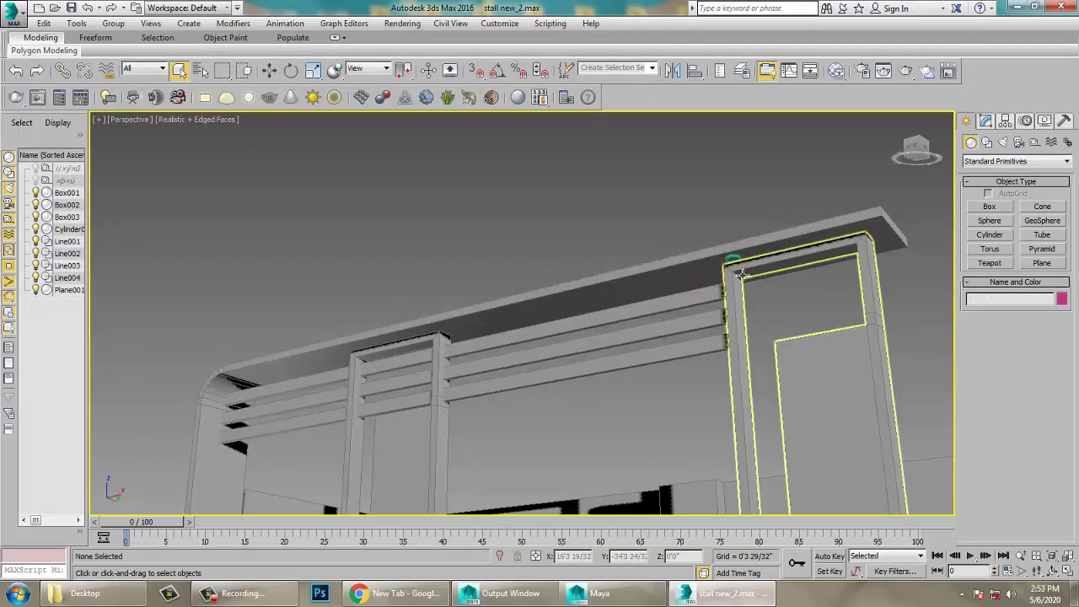
- Place five independent copies of the remaining disc along X beneath the overhang, spaced about 4'8" apart
{"action": "left_click", "coordinate": [734, 264]}
{"action": "left_click", "coordinate": [732, 261]}
{"action": "key", "text": "w"}
{"action": "left_click_drag", "start_coordinate": [764, 247], "coordinate": [651, 272], "text": "shift"}
{"action": "left_click", "coordinate": [575, 301]}
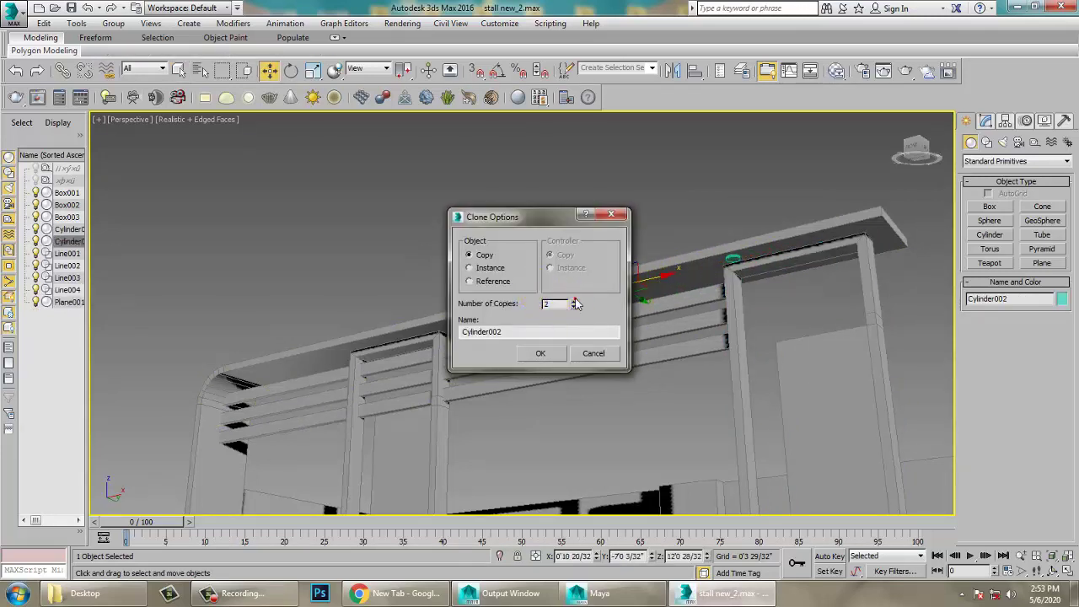
{"action": "left_click", "coordinate": [541, 360]}
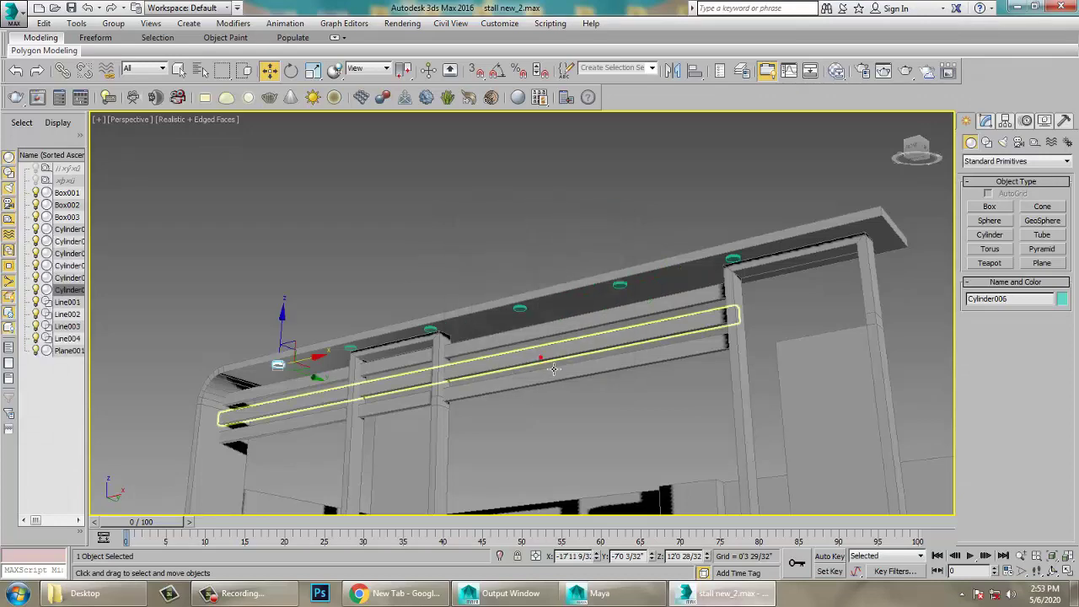
- Select all the stall parts, including the discs, and set their object color to gray
{"action": "mouse_move", "coordinate": [484, 302]}
{"action": "middle_mouse_down", "text": "alt"}
{"action": "mouse_move", "coordinate": [513, 344]}
{"action": "mouse_move", "coordinate": [592, 299]}
{"action": "middle_mouse_up", "text": "alt"}
{"action": "scroll", "coordinate": [585, 334], "scroll_direction": "down", "scroll_amount": 5}
{"action": "left_click_drag", "start_coordinate": [357, 211], "coordinate": [774, 508]}
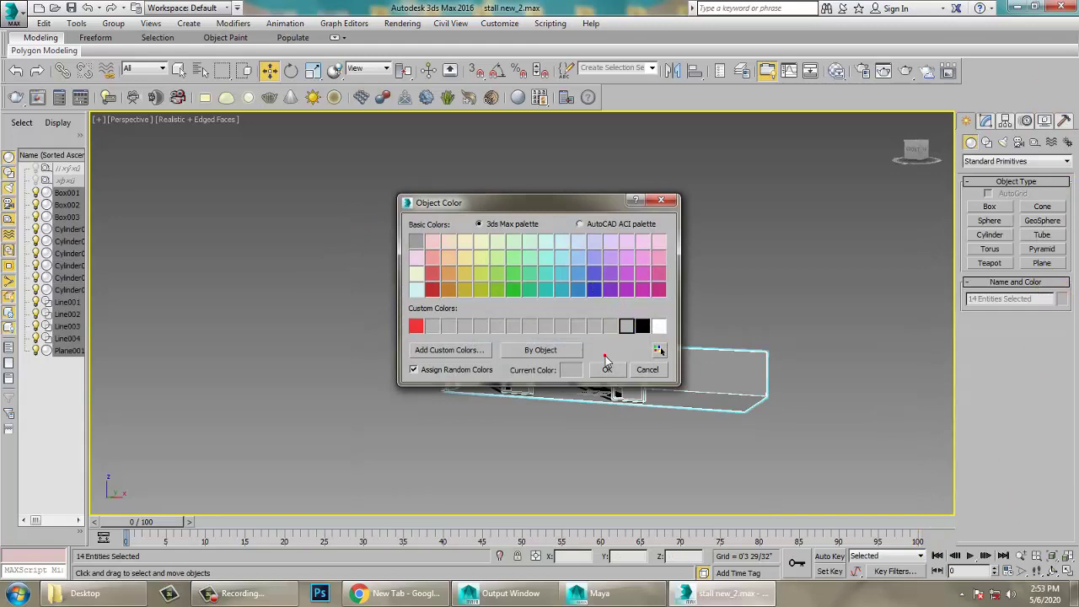
{"action": "left_click", "coordinate": [608, 368]}
{"action": "scroll", "coordinate": [636, 323], "scroll_direction": "up", "scroll_amount": 5}
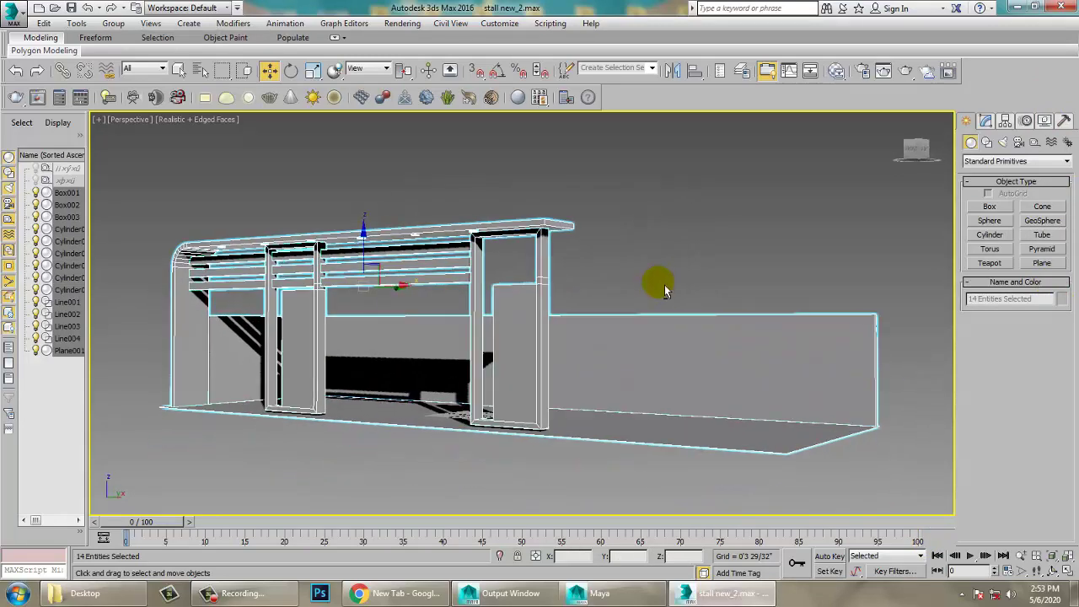
{"action": "middle_click_drag", "start_coordinate": [665, 285], "coordinate": [707, 285], "text": "alt"}
- Examine the left pillar at vertex level in the front and perspective views, and return it to object level
{"action": "key", "text": "f"}
{"action": "middle_click_drag", "start_coordinate": [681, 402], "coordinate": [652, 318]}
{"action": "scroll", "coordinate": [653, 317], "scroll_direction": "up", "scroll_amount": 4}
{"action": "middle_click_drag", "start_coordinate": [485, 415], "coordinate": [433, 342]}
{"action": "left_click", "coordinate": [430, 357]}
{"action": "key", "text": "1"}
{"action": "scroll", "coordinate": [435, 344], "scroll_direction": "down", "scroll_amount": 4}
{"action": "scroll", "coordinate": [477, 447], "scroll_direction": "up", "scroll_amount": 2}
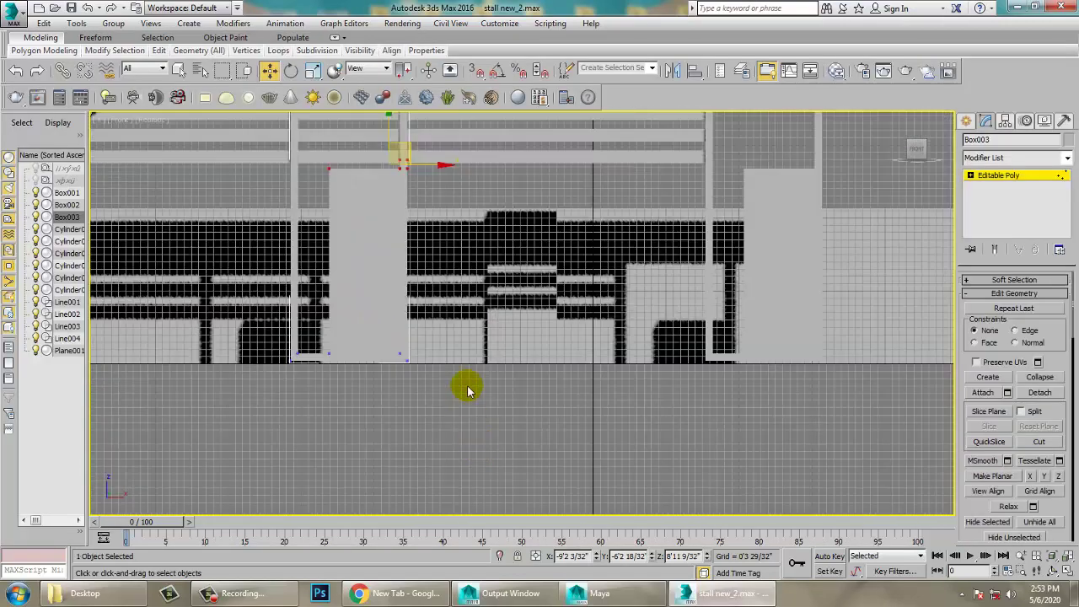
{"action": "key", "text": "alt+w"}
{"action": "middle_click", "coordinate": [766, 379]}
{"action": "key", "text": "alt+w"}
{"action": "middle_click_drag", "start_coordinate": [739, 386], "coordinate": [702, 391], "text": "alt"}
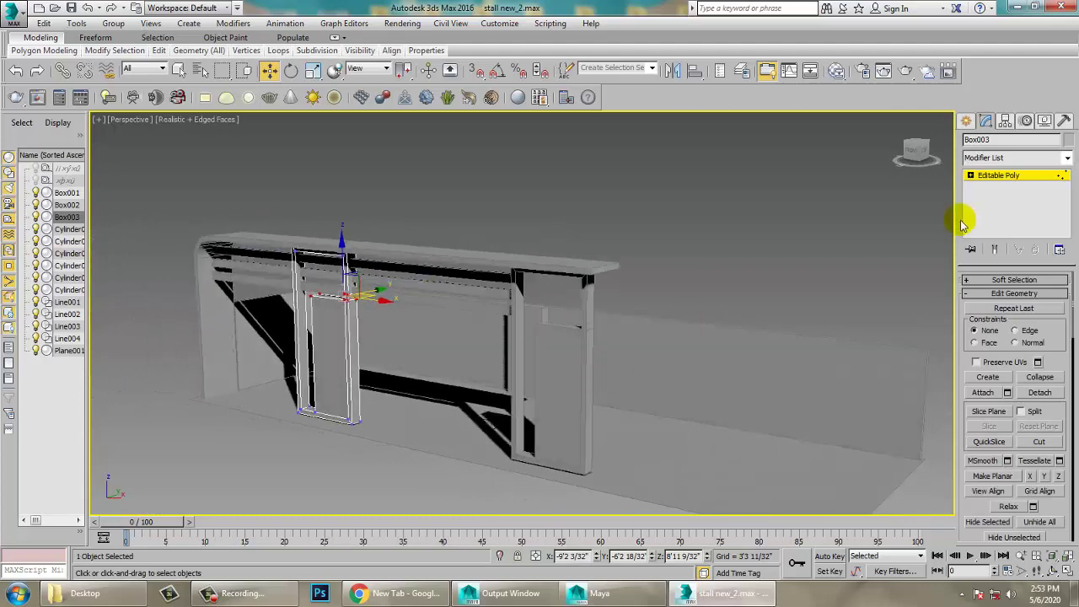
{"action": "left_click", "coordinate": [1012, 175]}
{"action": "middle_click_drag", "start_coordinate": [650, 364], "coordinate": [638, 385], "text": "alt"}
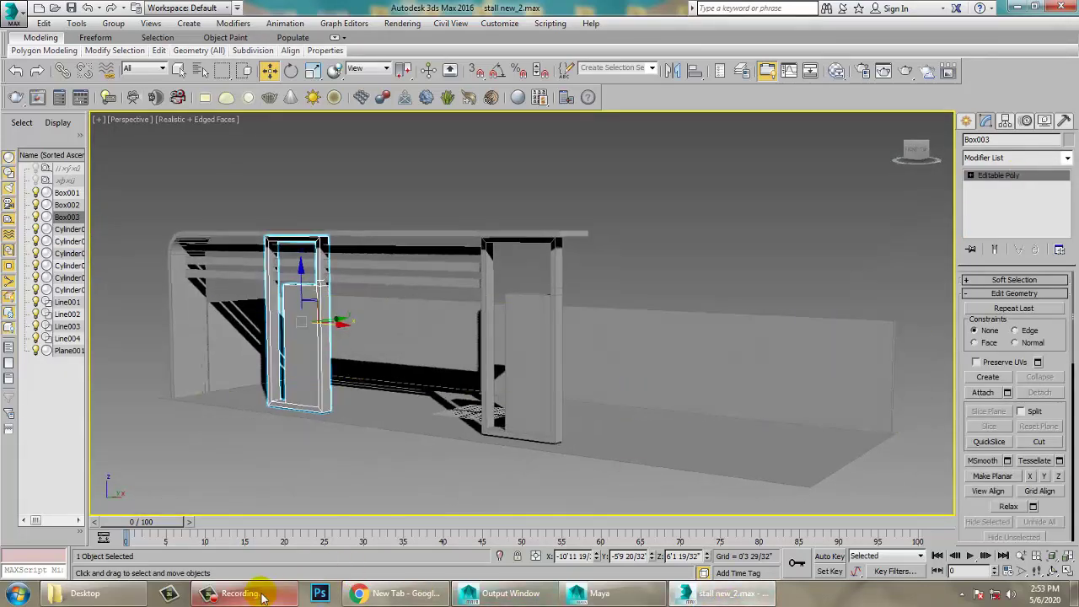